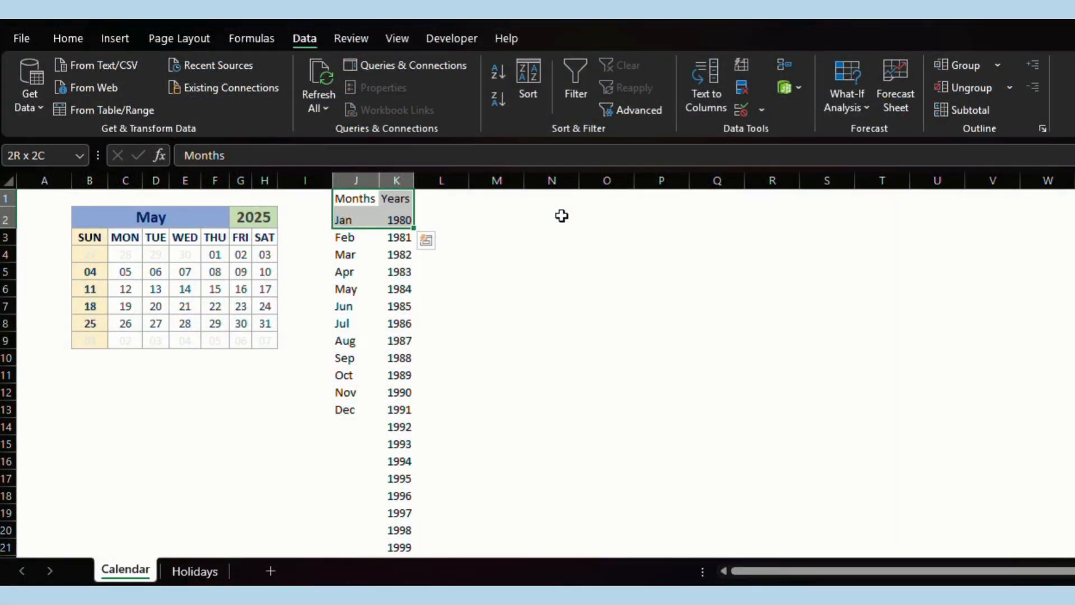
Delete the Months and Years helper lists from columns J:K.
{"action": "key", "text": "Delete"}
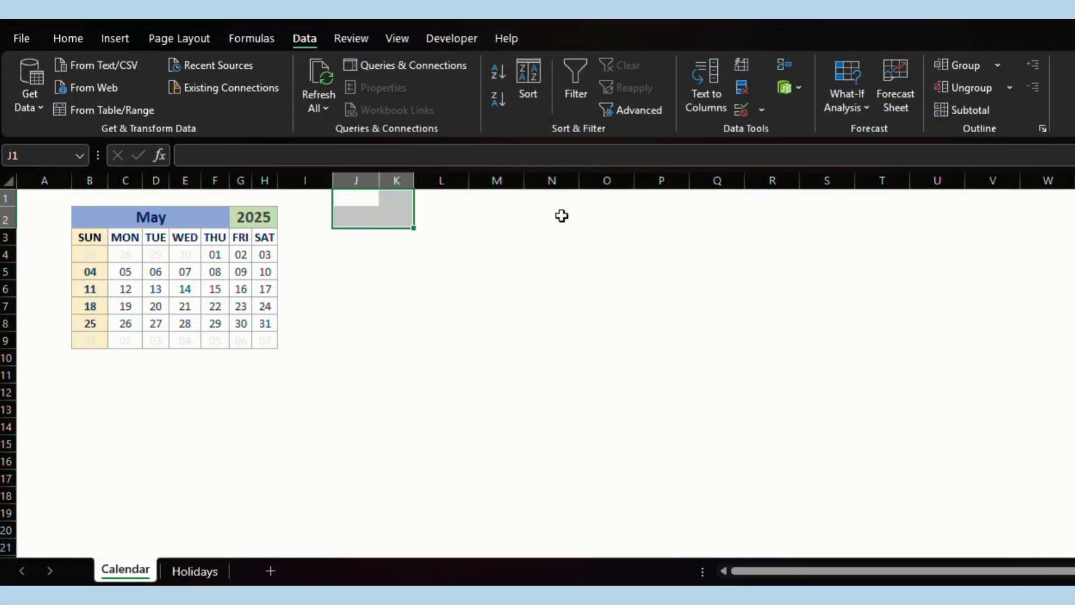
Insert two blank rows above the calendar at rows 1–2.
{"action": "left_click", "coordinate": [483, 239]}
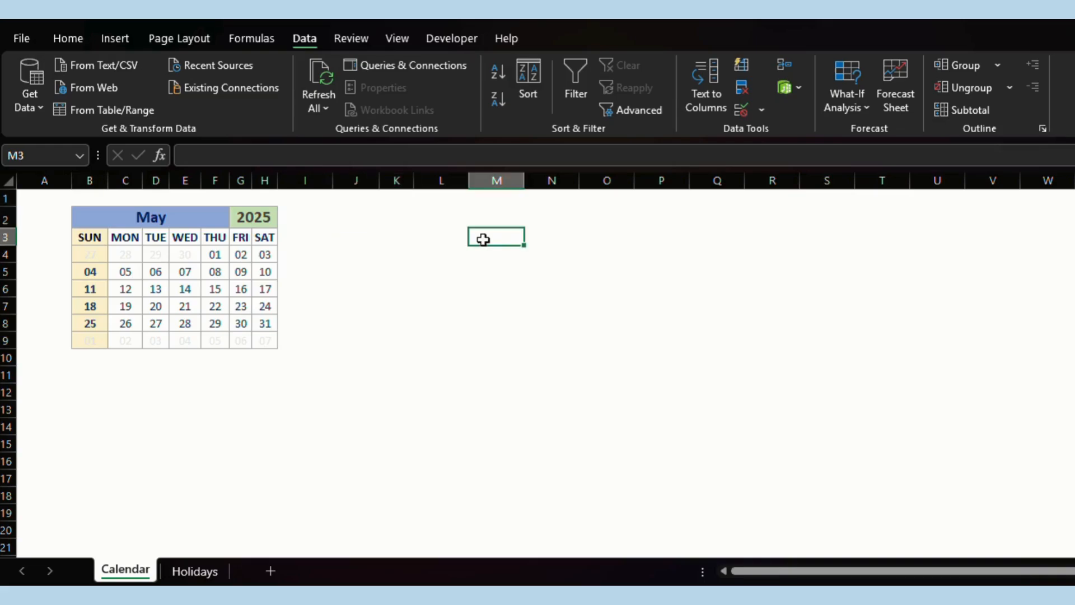
{"action": "left_click", "coordinate": [6, 199]}
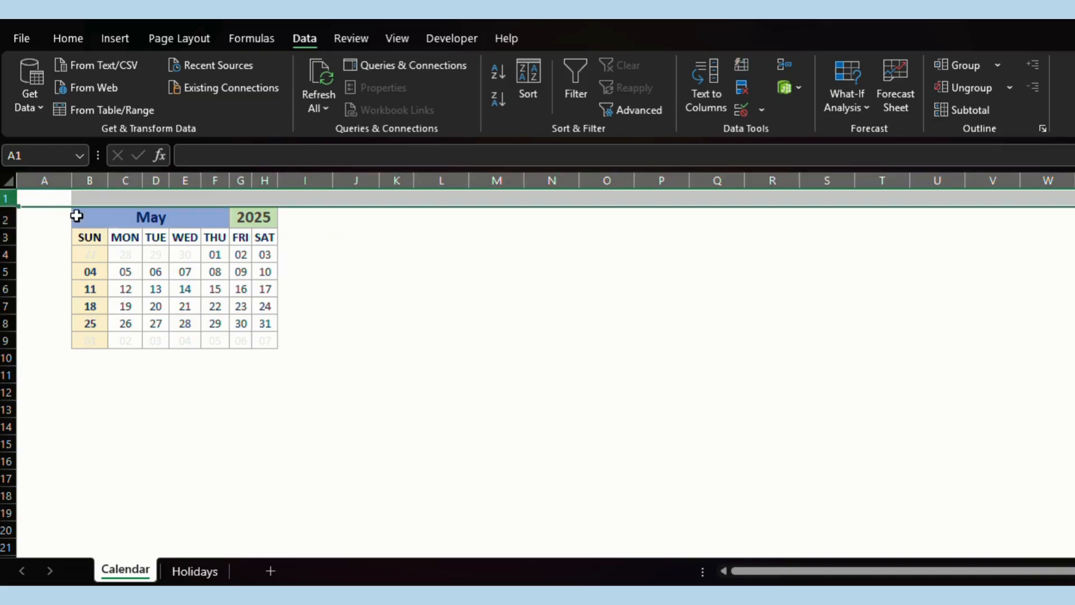
{"action": "left_click", "coordinate": [73, 38]}
{"action": "left_click_drag", "start_coordinate": [6, 198], "coordinate": [10, 220]}
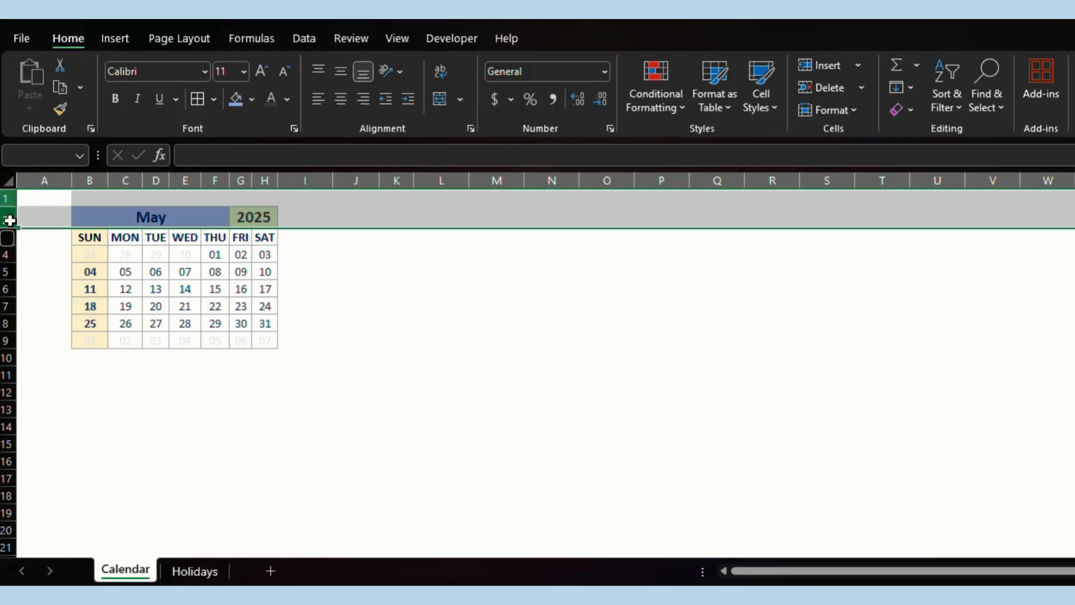
{"action": "right_click", "coordinate": [9, 220]}
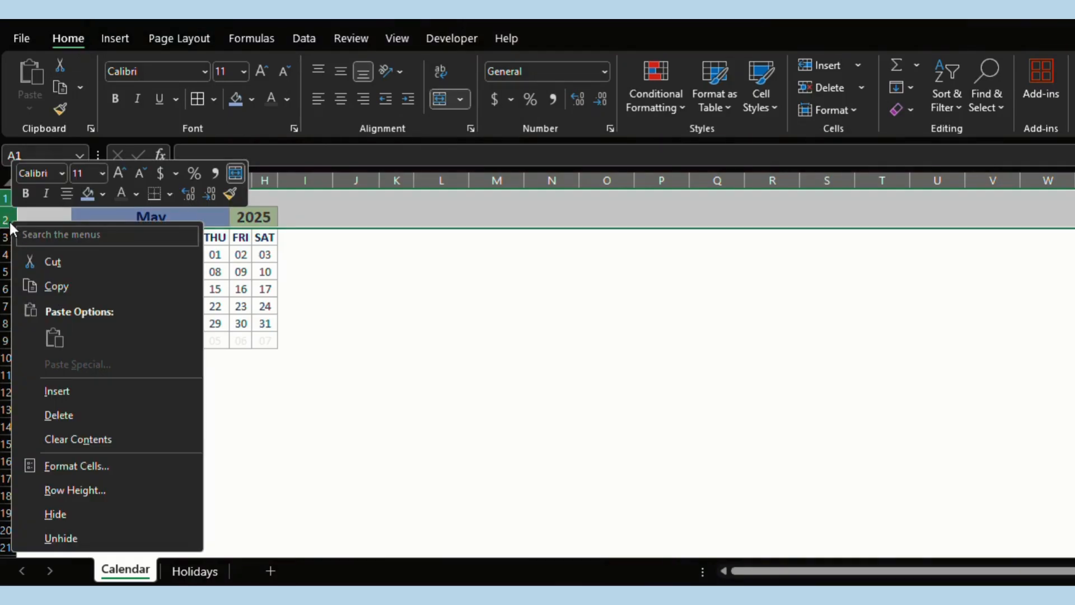
{"action": "left_click", "coordinate": [87, 393]}
{"action": "left_click", "coordinate": [397, 339]}
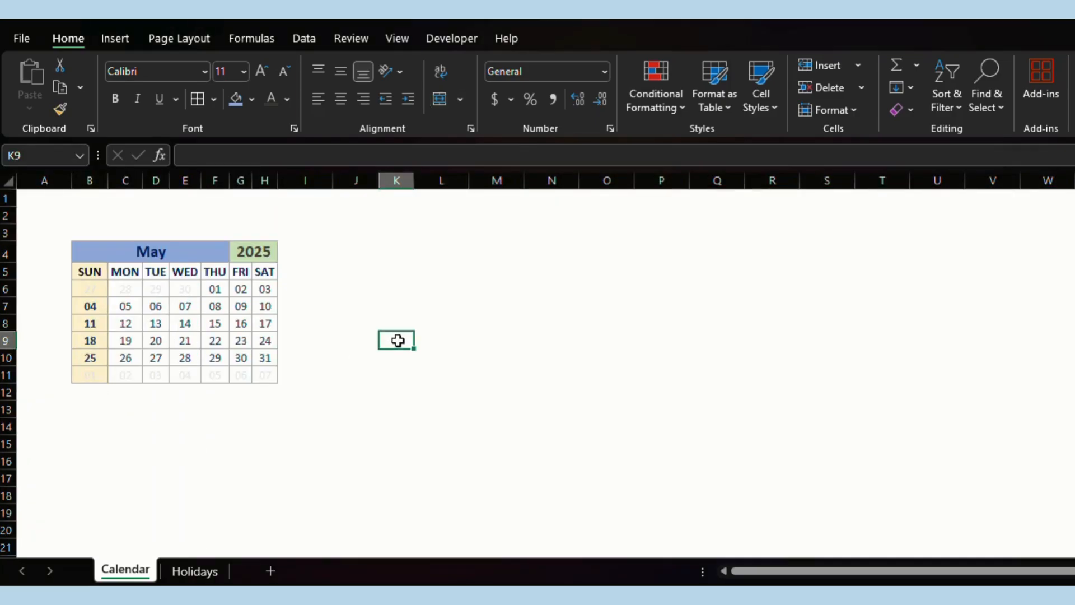
Merge and center B2:D2 into one cell and give it a border.
{"action": "left_click", "coordinate": [89, 215]}
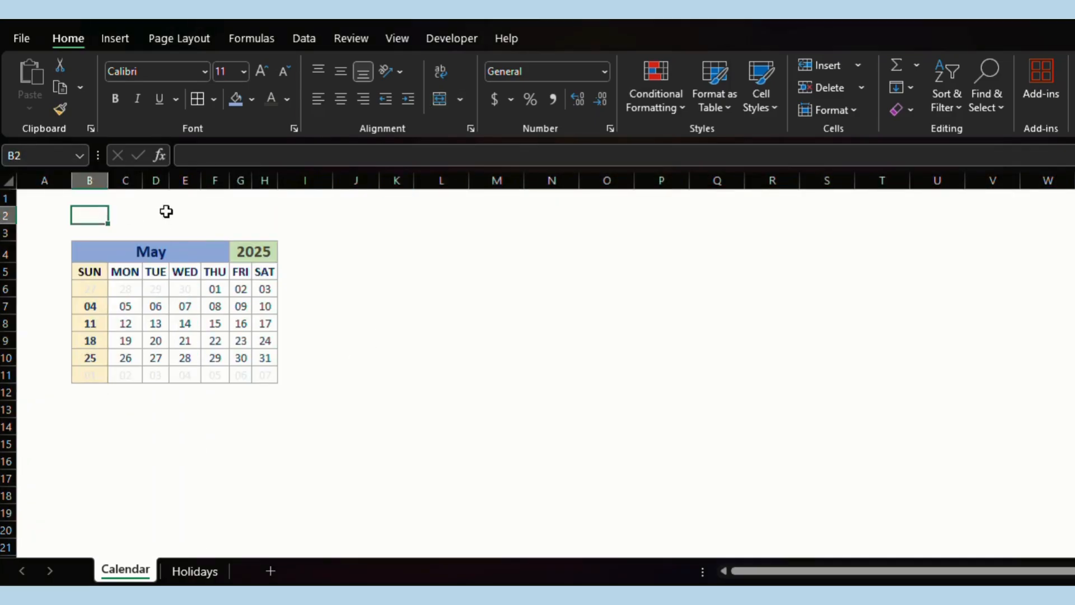
{"action": "left_click_drag", "start_coordinate": [160, 212], "coordinate": [163, 213]}
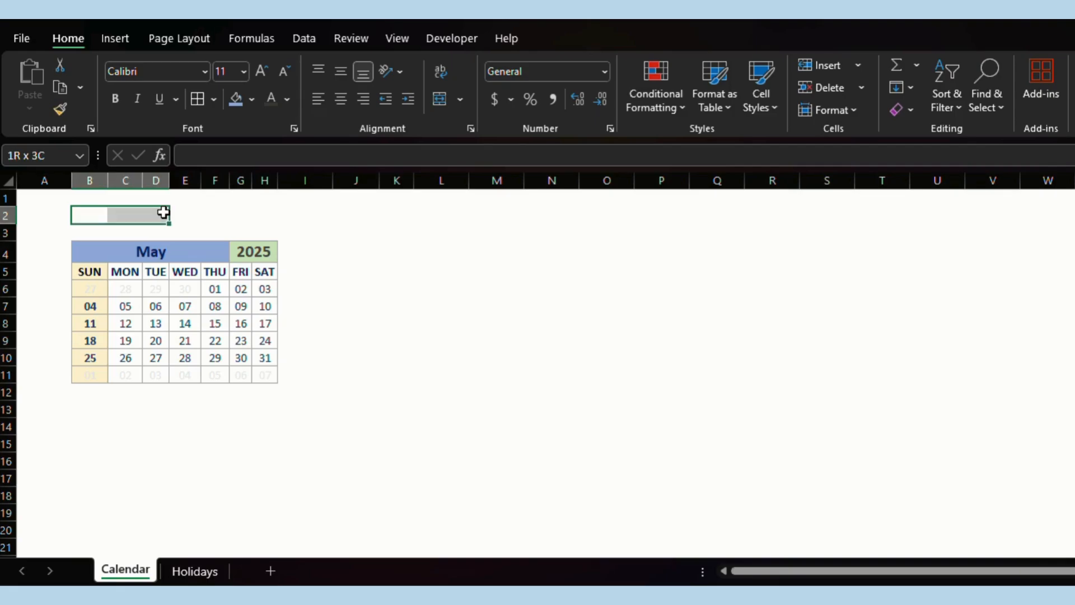
{"action": "left_click", "coordinate": [441, 99]}
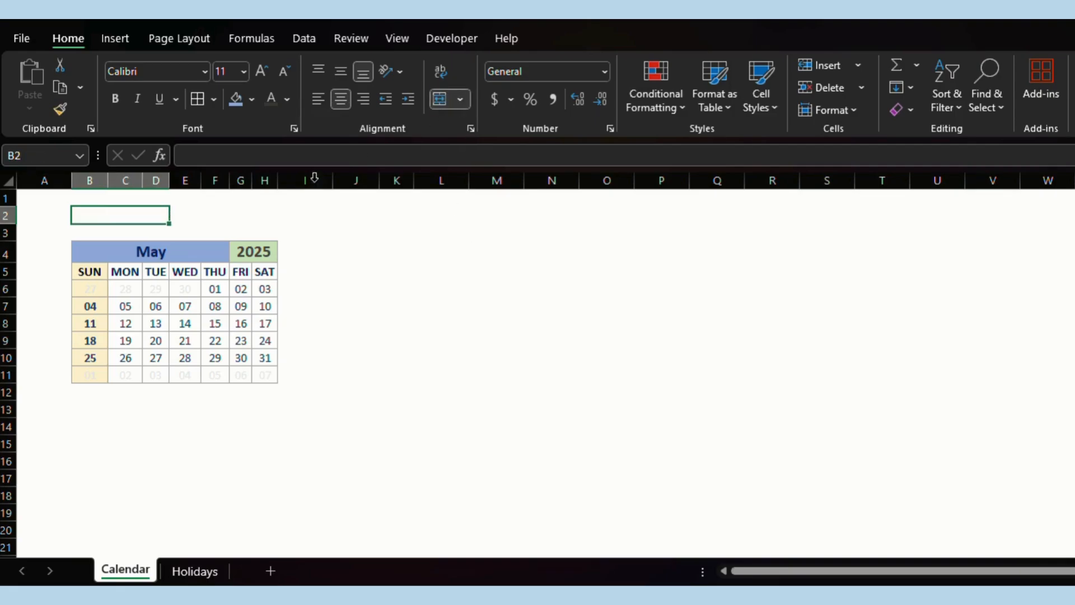
{"action": "left_click", "coordinate": [197, 99]}
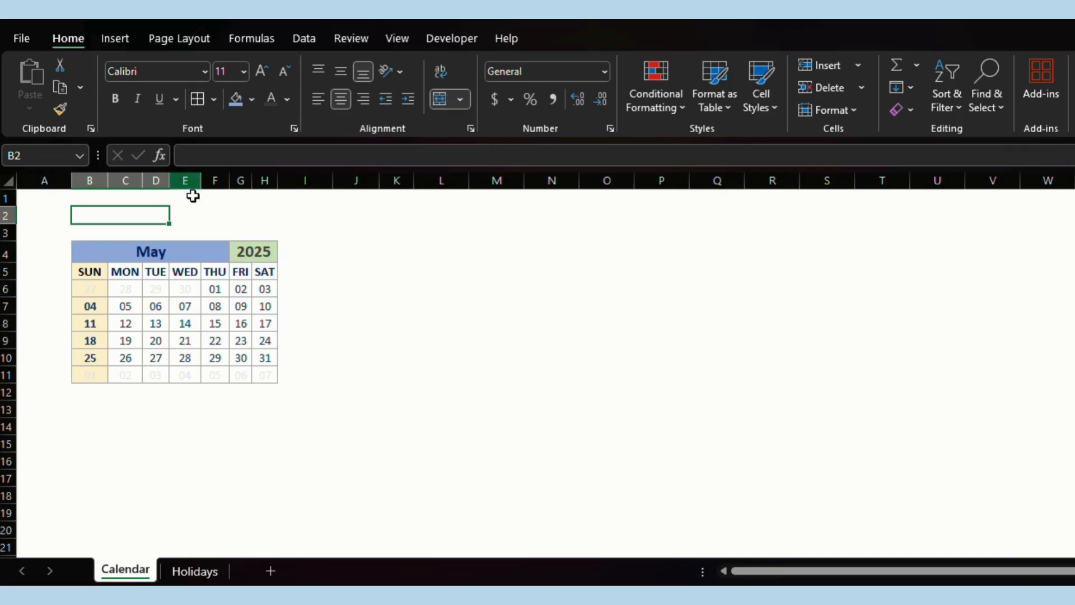
Merge and center F2:H2 into a second bordered box.
{"action": "left_click_drag", "start_coordinate": [209, 216], "coordinate": [267, 216]}
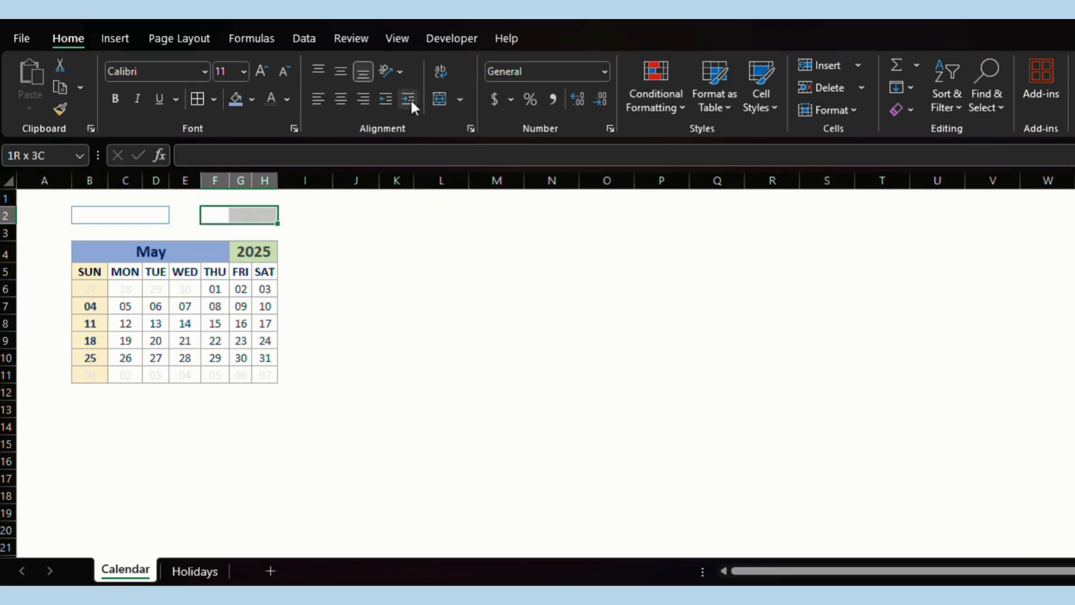
{"action": "left_click", "coordinate": [438, 98]}
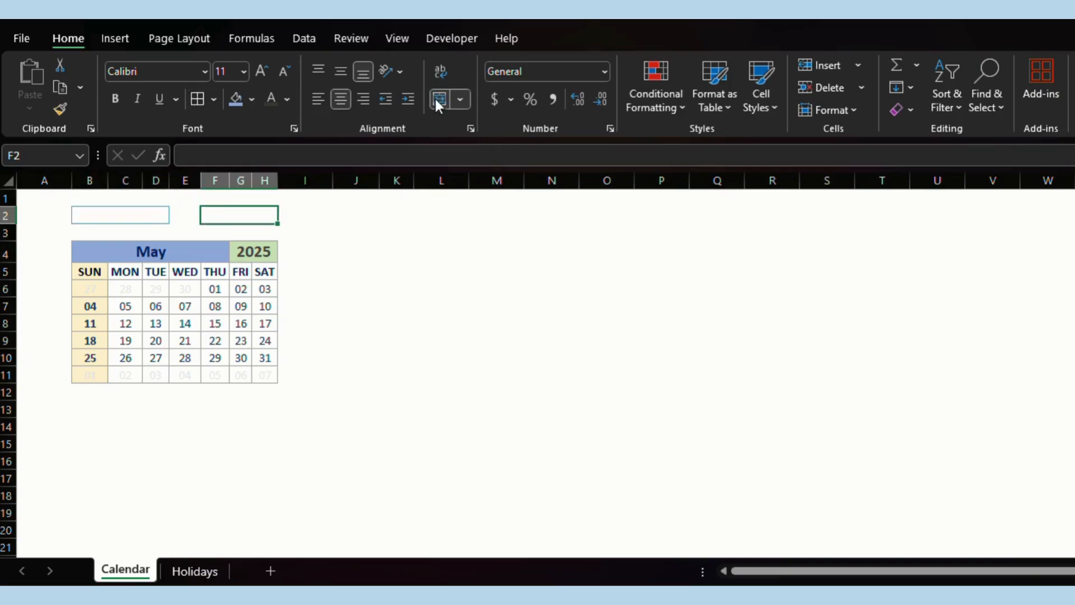
{"action": "left_click", "coordinate": [198, 99]}
{"action": "left_click", "coordinate": [355, 250]}
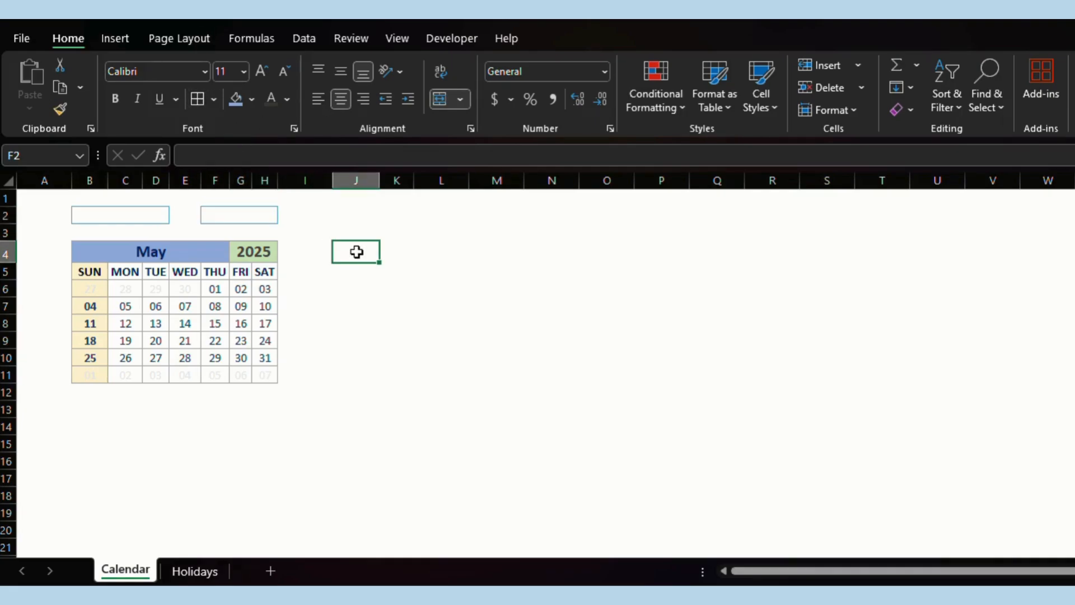
{"action": "left_click", "coordinate": [111, 216]}
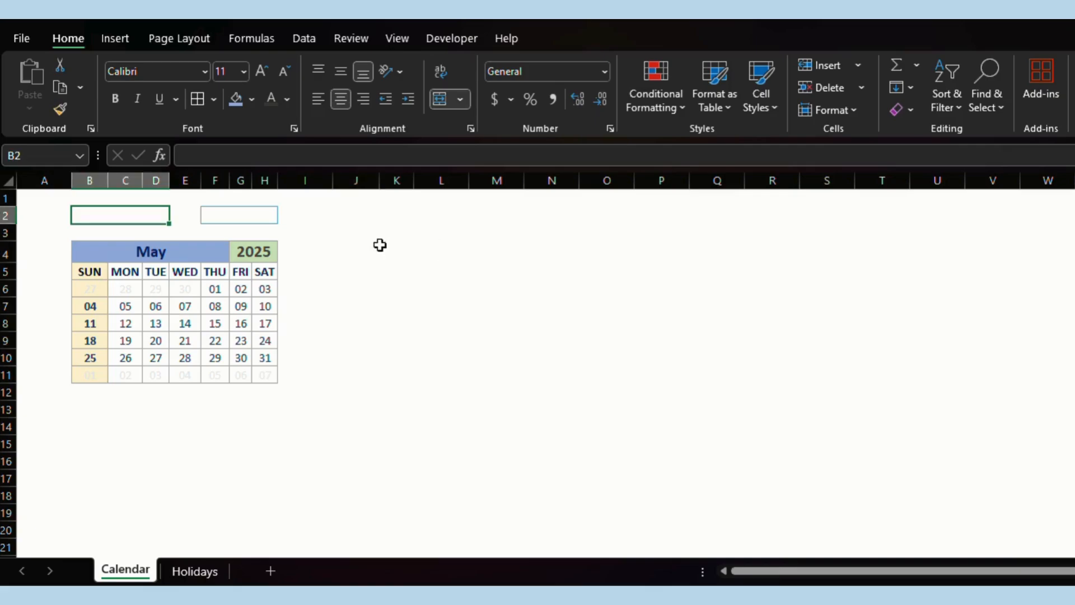
{"action": "left_click", "coordinate": [115, 252]}
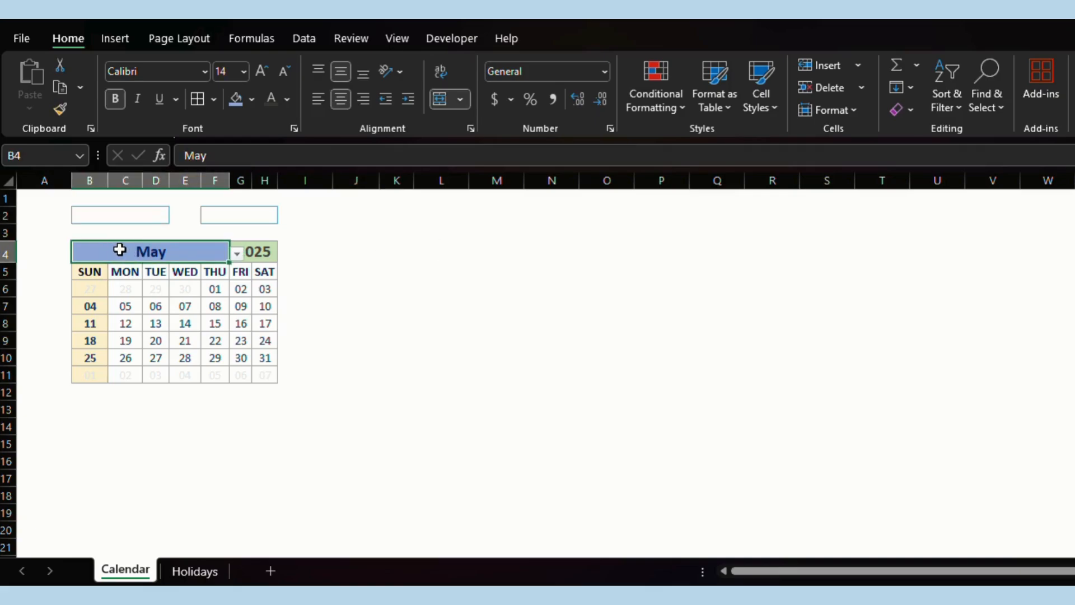
Clear all data validation from the May month cell B4.
{"action": "left_click", "coordinate": [313, 39]}
{"action": "left_click", "coordinate": [762, 110]}
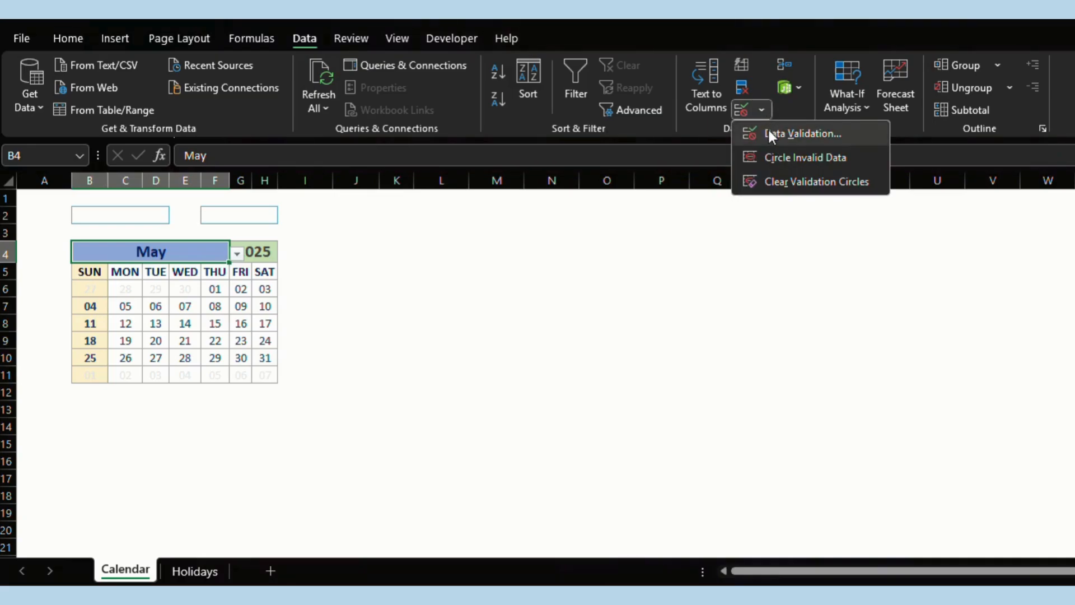
{"action": "left_click", "coordinate": [768, 129]}
{"action": "left_click", "coordinate": [381, 331]}
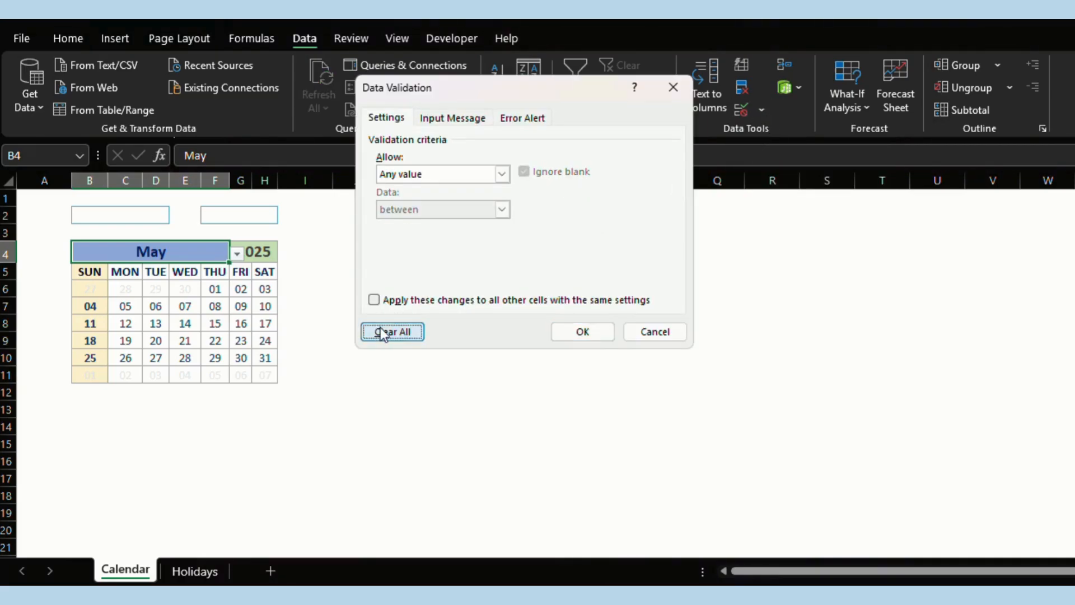
{"action": "left_click", "coordinate": [582, 332]}
Clear all data validation from the 2025 year cell G4.
{"action": "left_click", "coordinate": [252, 252]}
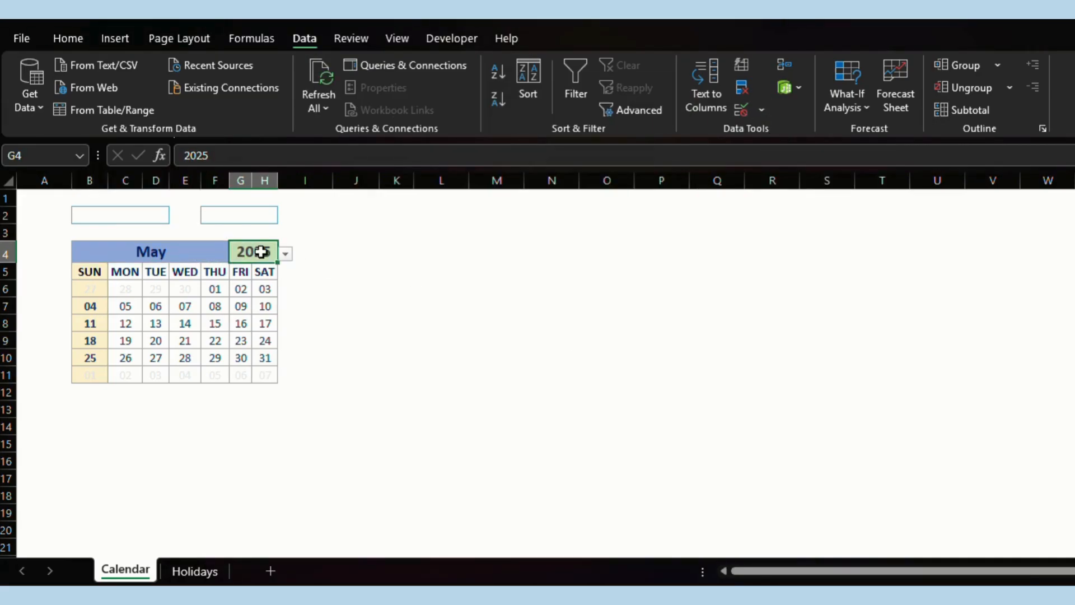
{"action": "left_click", "coordinate": [762, 110]}
{"action": "left_click", "coordinate": [780, 130]}
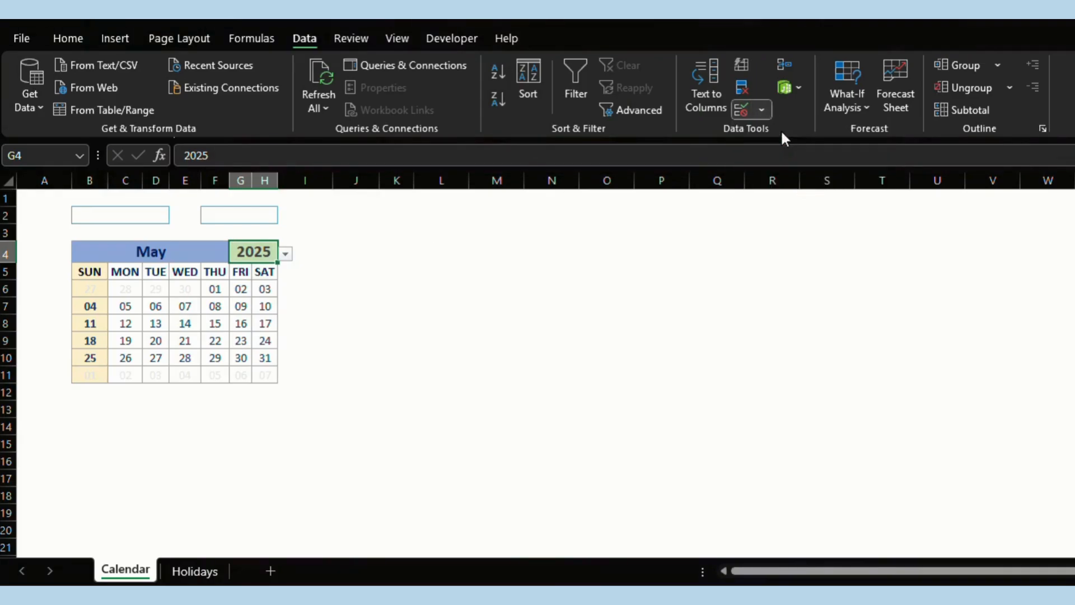
{"action": "left_click", "coordinate": [381, 331]}
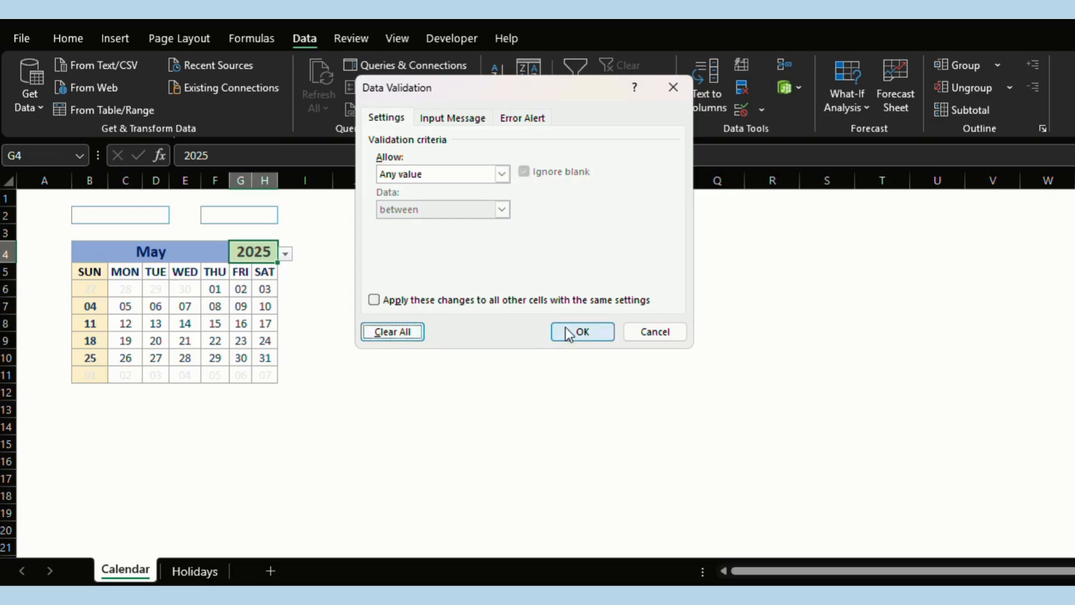
{"action": "left_click", "coordinate": [576, 332]}
{"action": "left_click", "coordinate": [397, 305]}
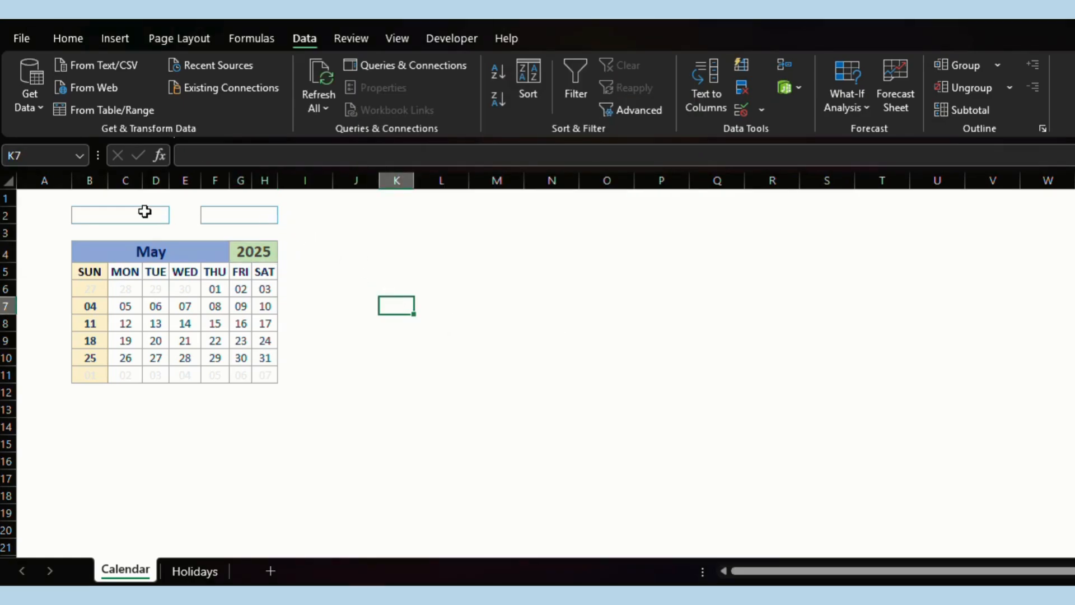
Add List validation to B2 with source 'Current Date,Custom Date'.
{"action": "left_click", "coordinate": [108, 211]}
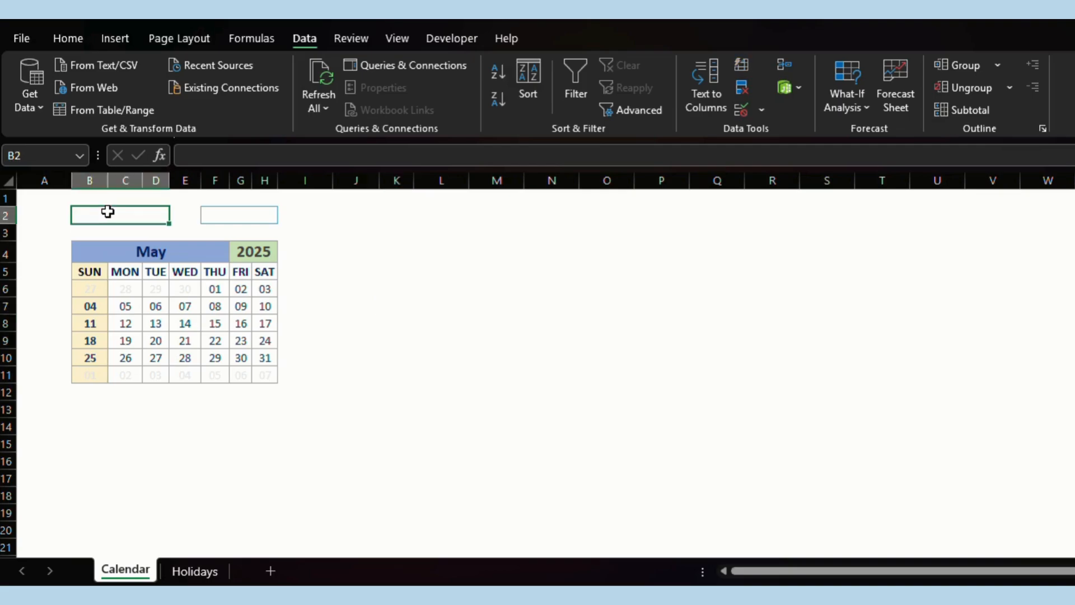
{"action": "left_click", "coordinate": [764, 110]}
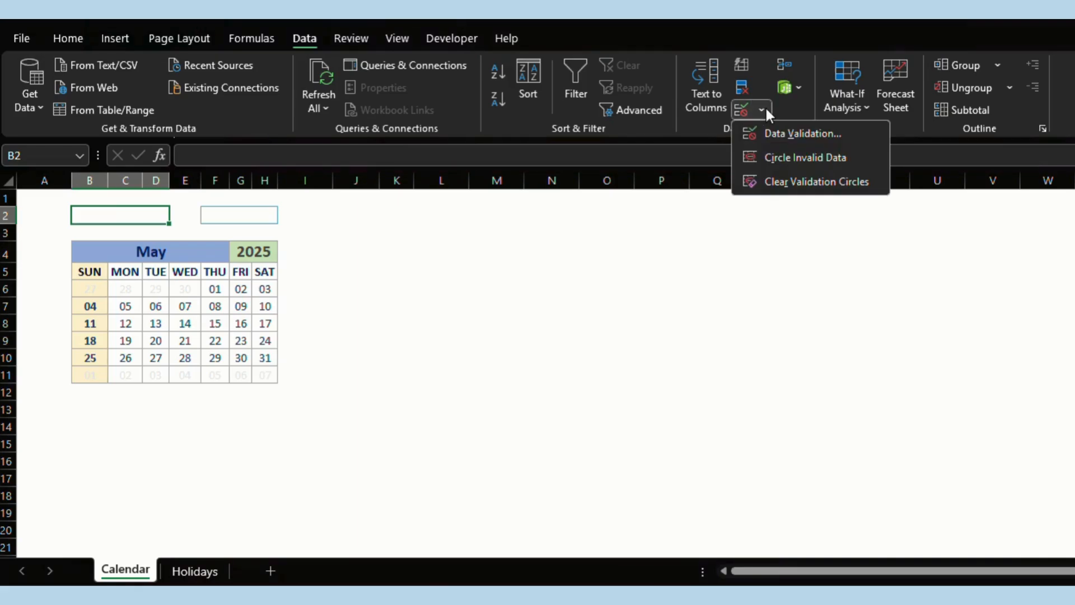
{"action": "left_click", "coordinate": [790, 133]}
{"action": "left_click", "coordinate": [452, 170]}
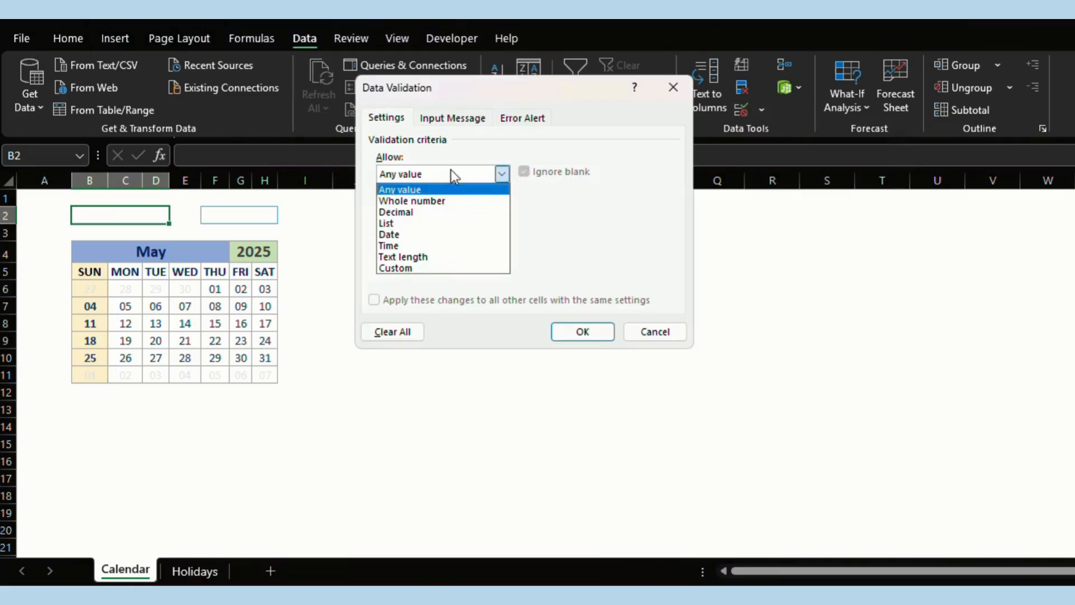
{"action": "left_click", "coordinate": [421, 221]}
{"action": "left_click", "coordinate": [420, 243]}
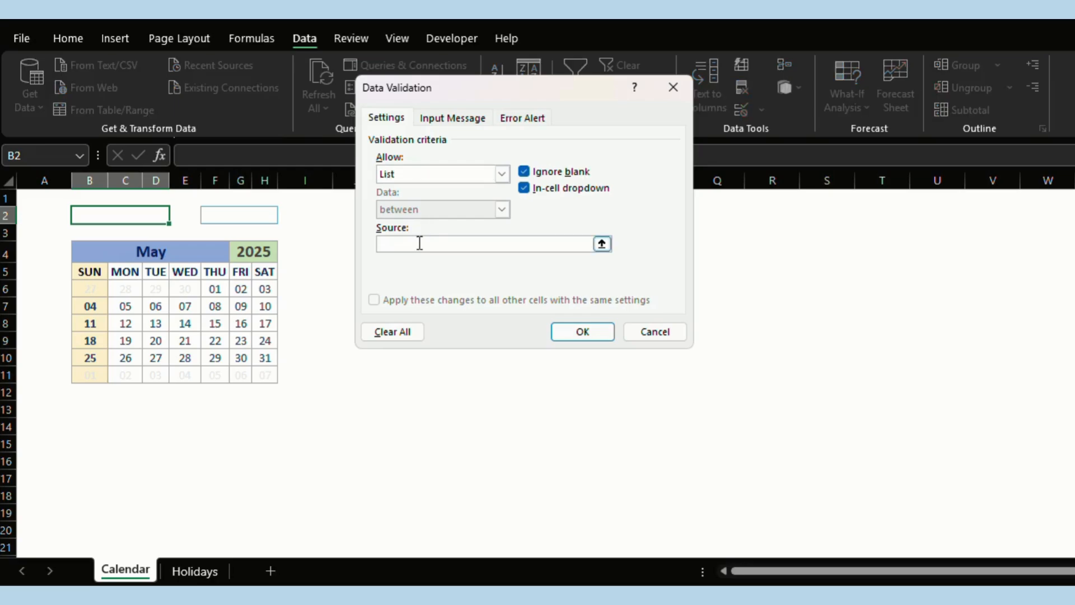
{"action": "type", "text": "Current Date,Custom Date"}
{"action": "left_click", "coordinate": [582, 333]}
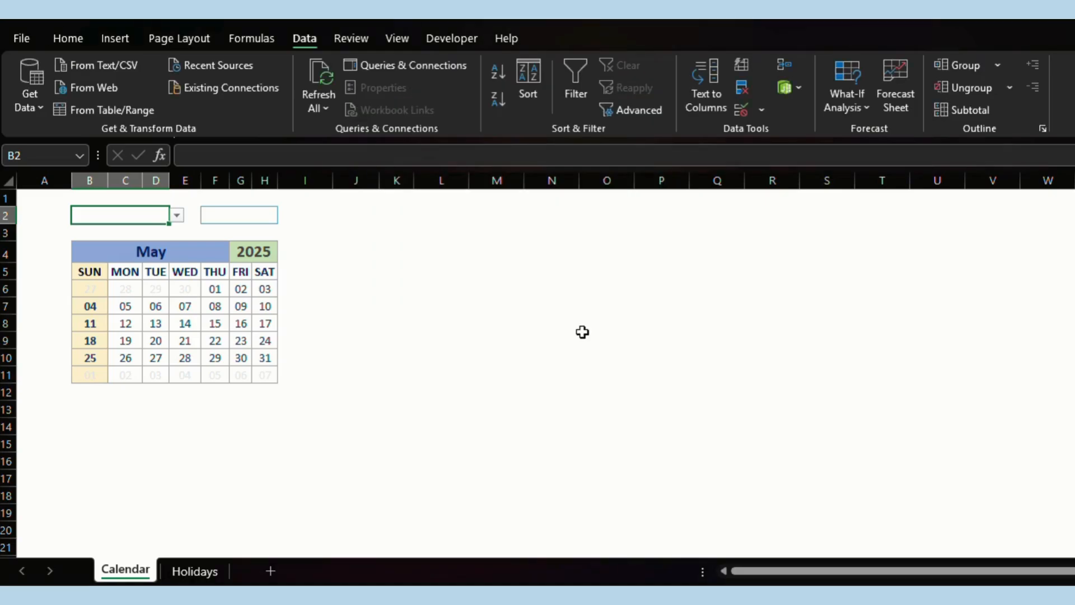
{"action": "left_click", "coordinate": [178, 215]}
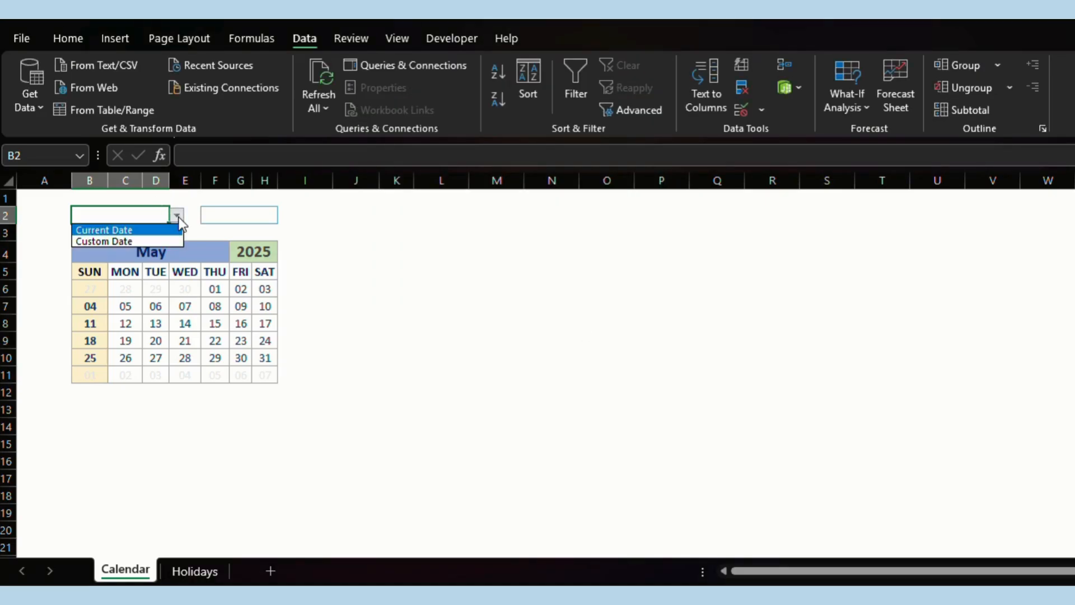
Choose Custom Date in B2 and enter 6 July in F2.
{"action": "left_click", "coordinate": [153, 239]}
{"action": "left_click", "coordinate": [226, 215]}
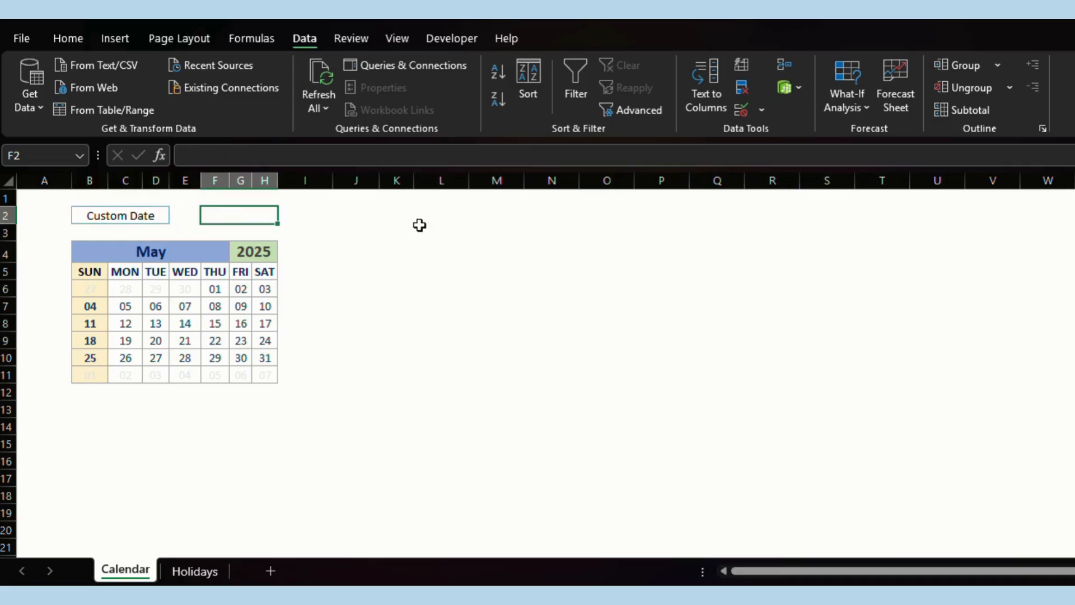
{"action": "type", "text": "6 july"}
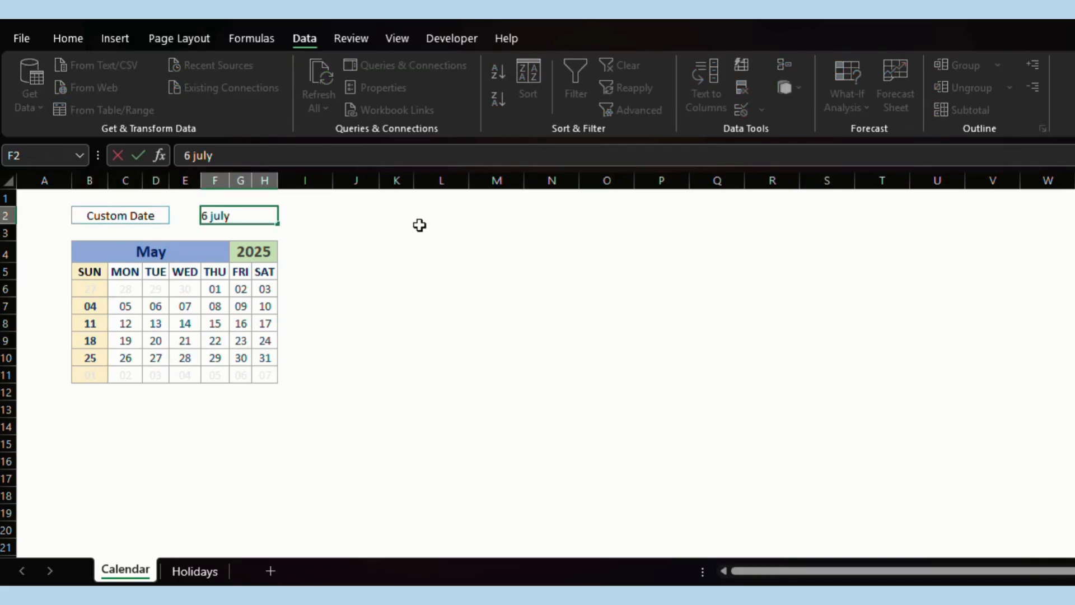
{"action": "key", "text": "Return"}
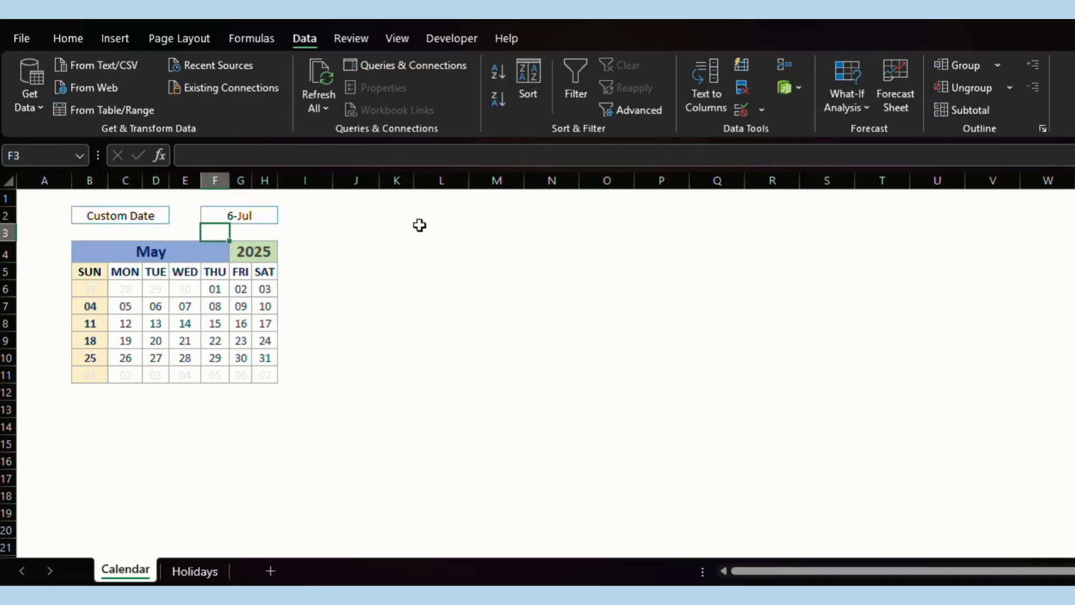
Switch B2's date mode back to Current Date.
{"action": "left_click", "coordinate": [170, 257]}
{"action": "left_click", "coordinate": [266, 379], "text": "shift"}
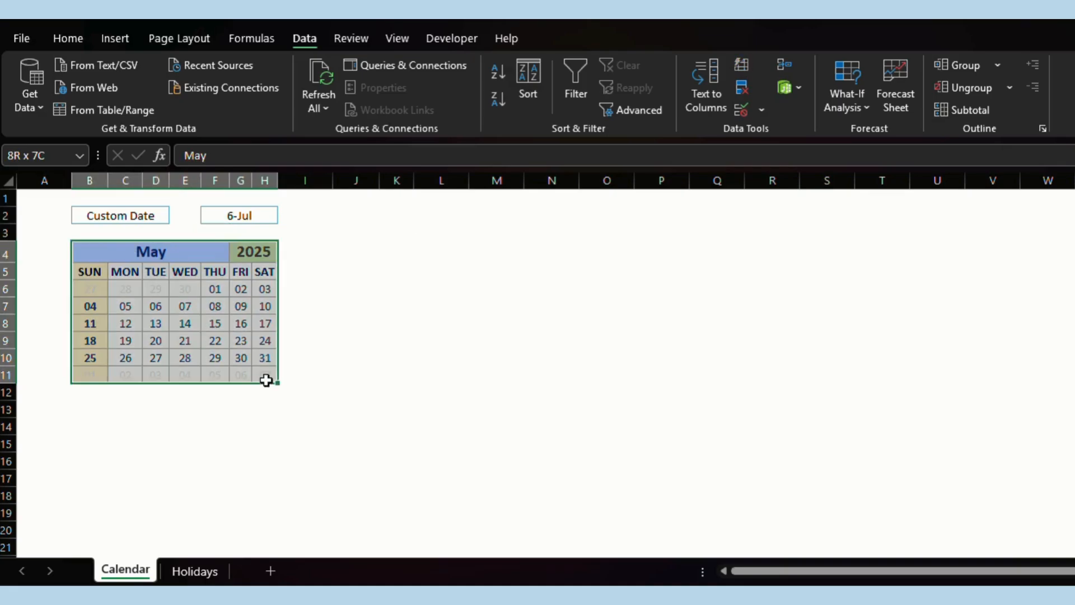
{"action": "left_click", "coordinate": [436, 354]}
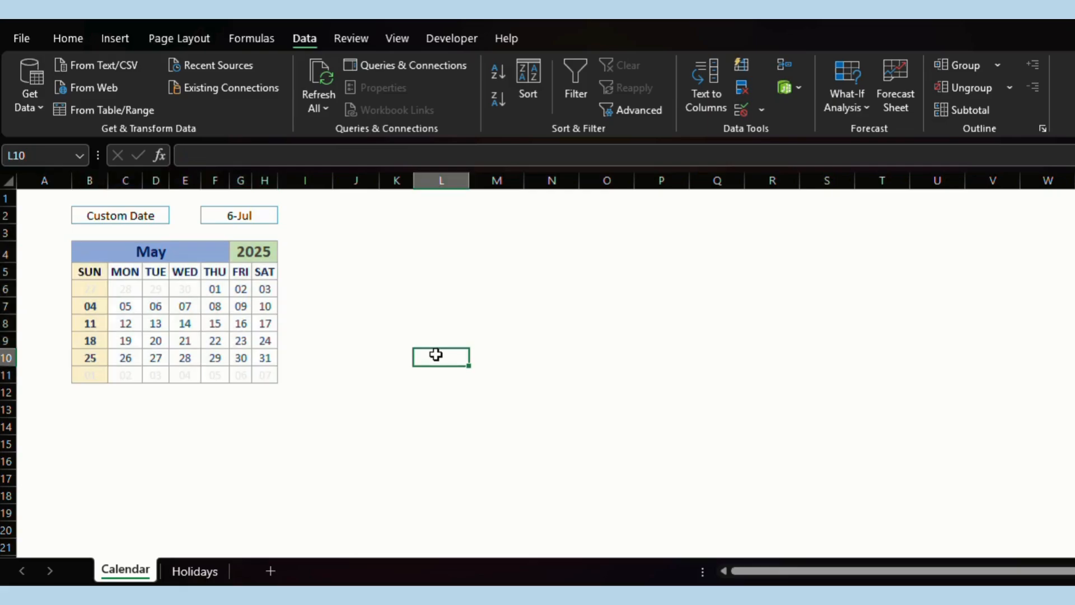
{"action": "left_click", "coordinate": [159, 217]}
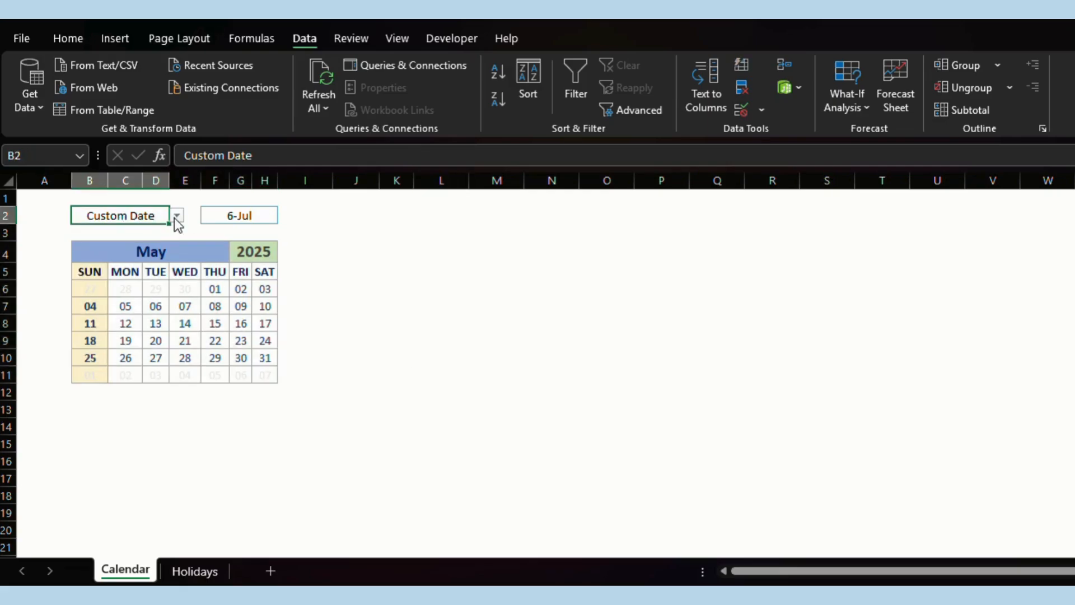
{"action": "left_click", "coordinate": [174, 217]}
{"action": "left_click", "coordinate": [149, 230]}
{"action": "left_click", "coordinate": [148, 251]}
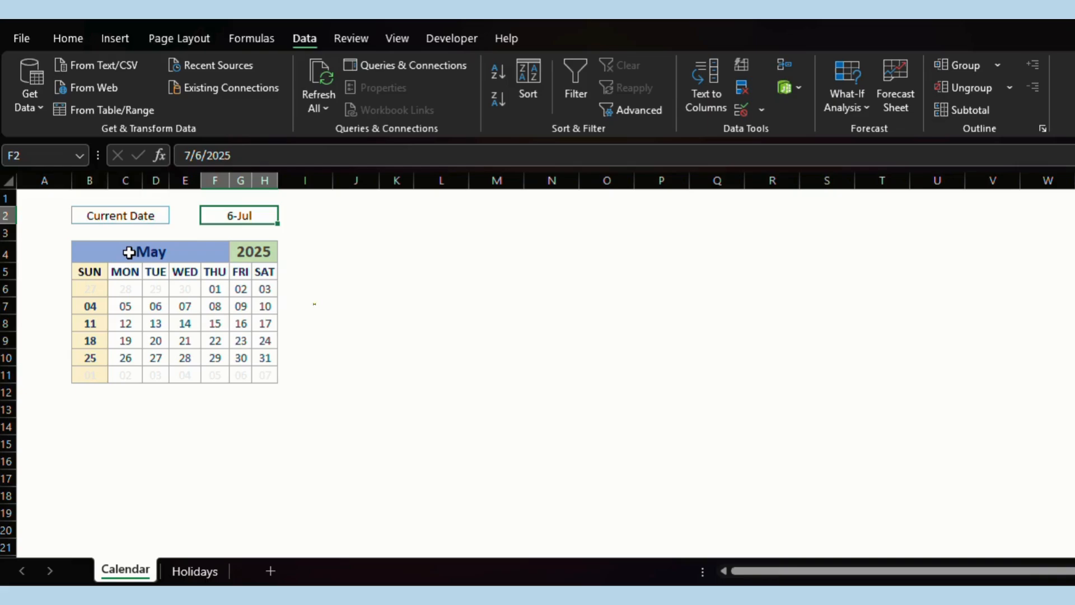
Enter =IF(B2="current date",TEXT(TODAY(),"mmm"),TEXT(F2,"mmm")) in month cell B4.
{"action": "left_click", "coordinate": [128, 252]}
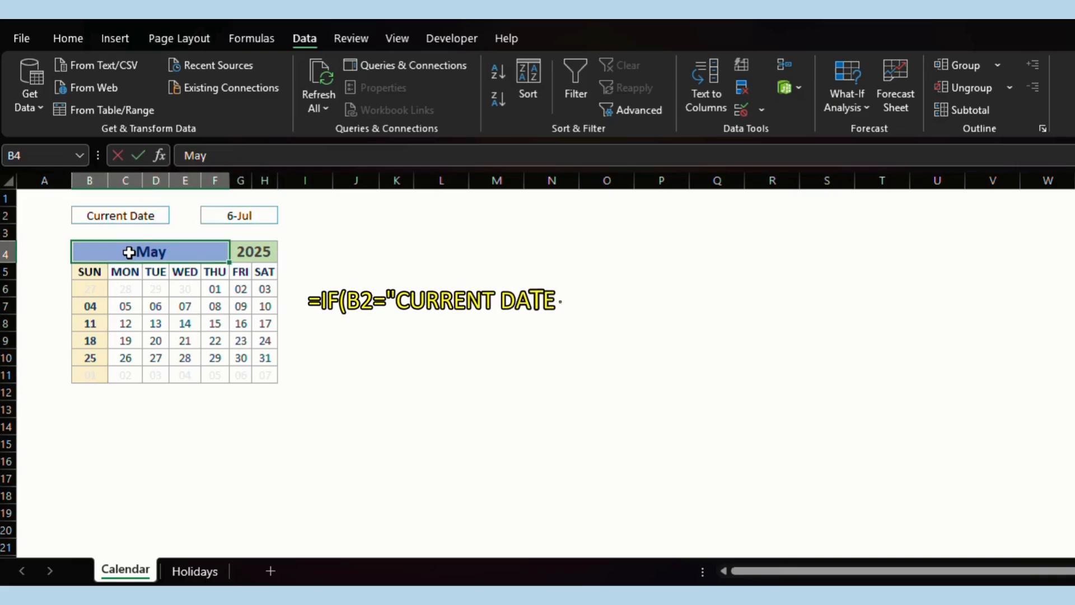
{"action": "type", "text": "=if"}
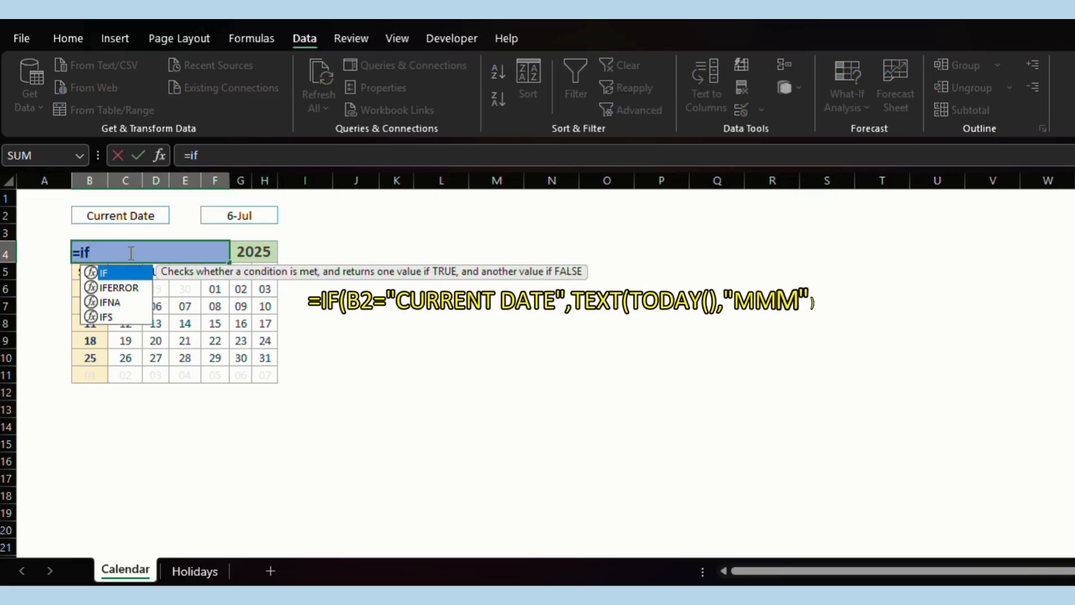
{"action": "type", "text": "("}
{"action": "left_click", "coordinate": [130, 217]}
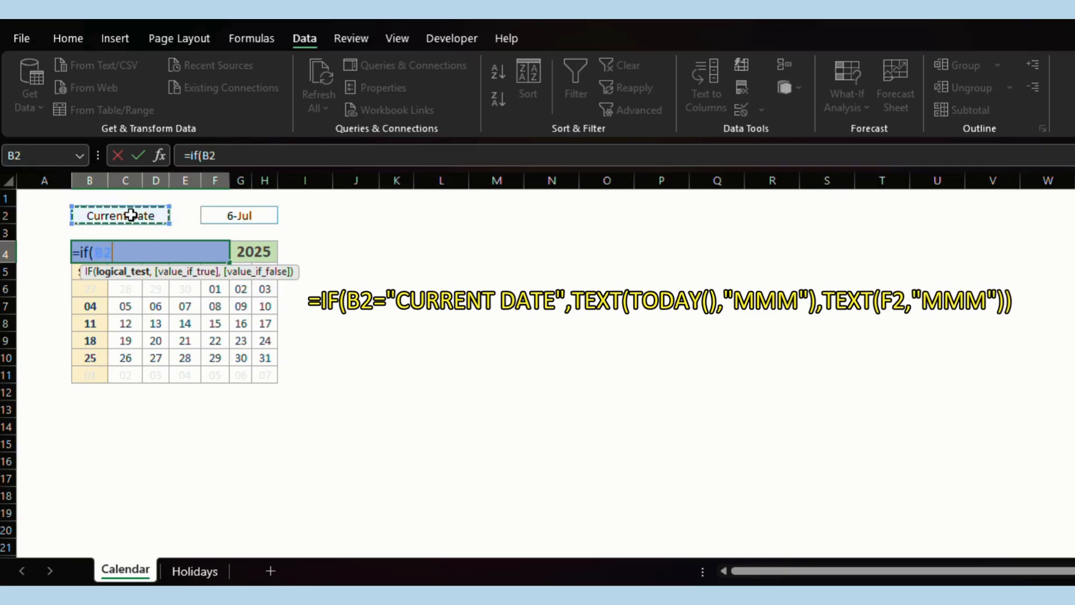
{"action": "type", "text": "=\"current"}
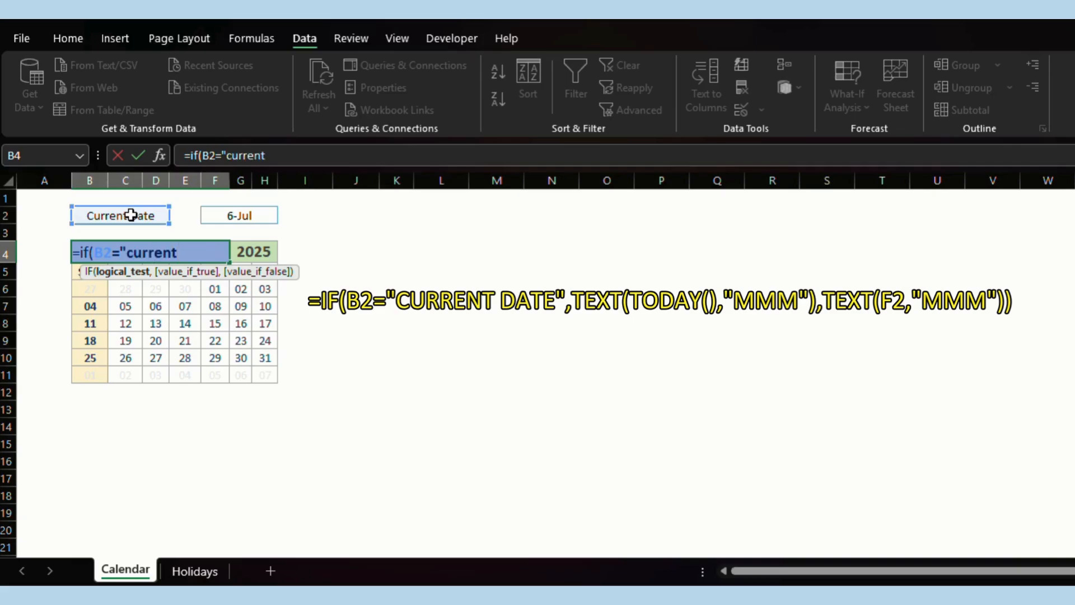
{"action": "type", "text": " date\","}
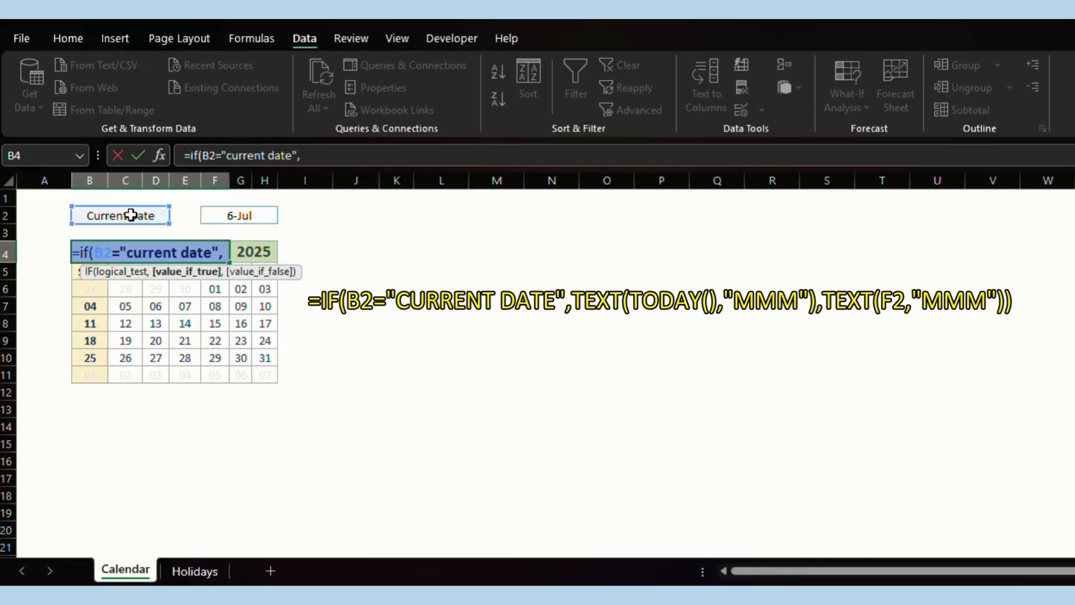
{"action": "type", "text": "text"}
{"action": "key", "text": "Tab"}
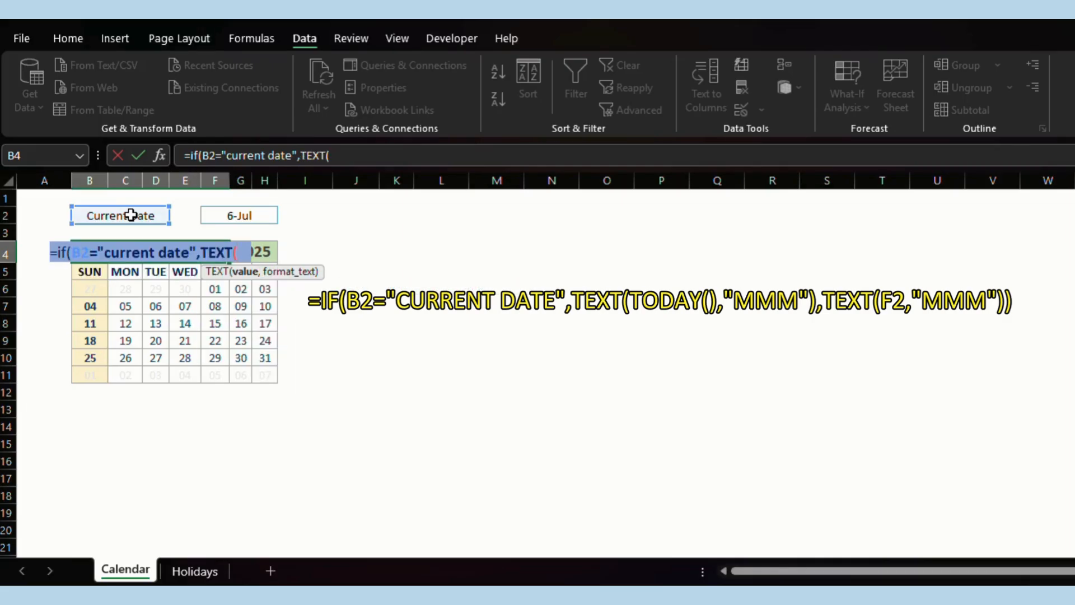
{"action": "type", "text": "todat"}
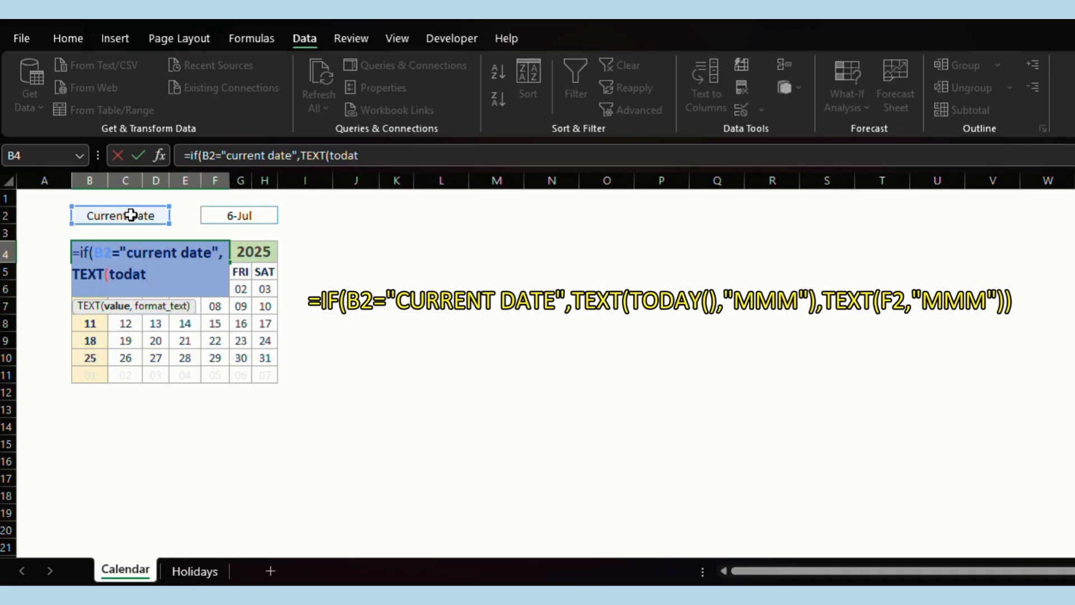
{"action": "key", "text": "BackSpace"}
{"action": "key", "text": "Tab"}
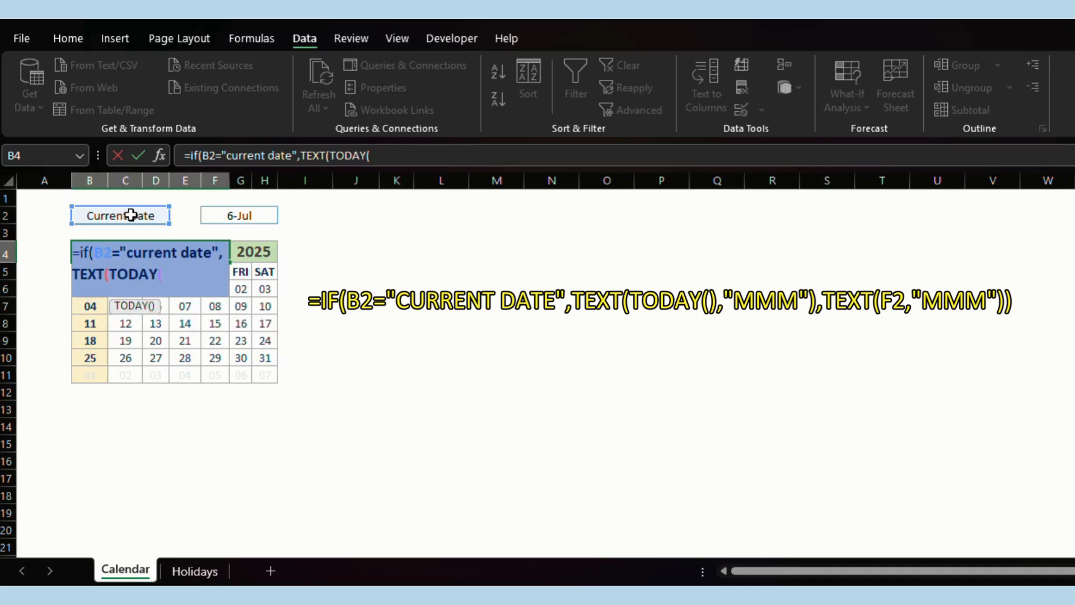
{"action": "type", "text": ")"}
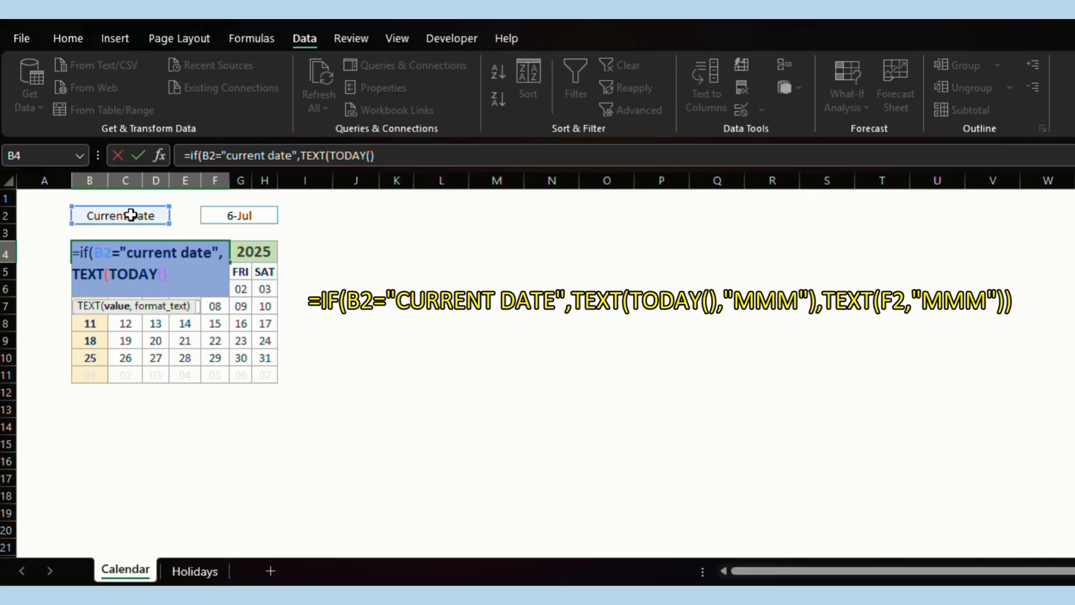
{"action": "type", "text": ",\"mmm\""}
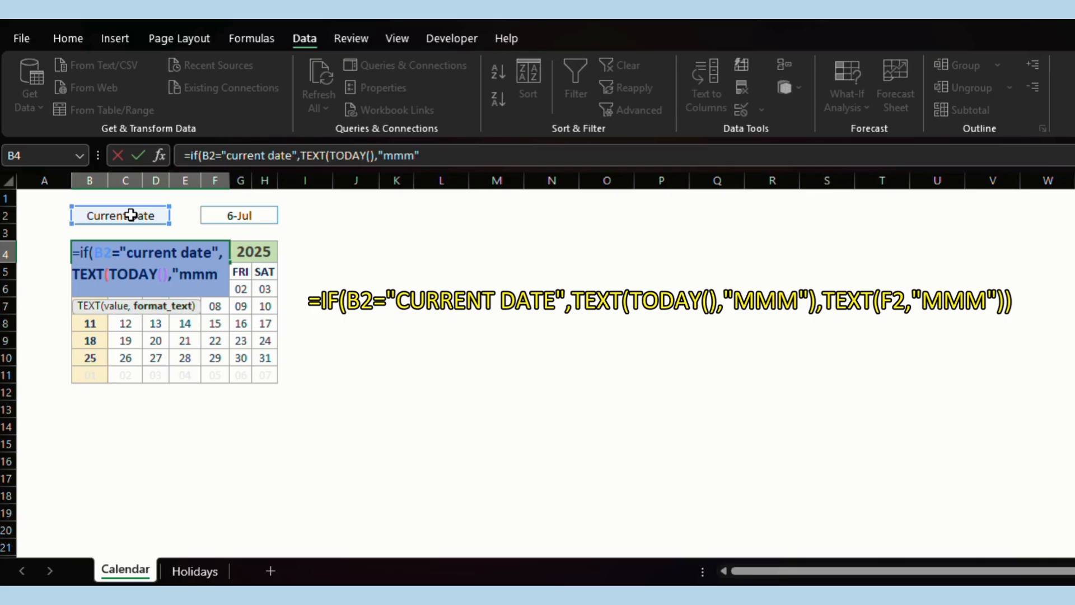
{"action": "type", "text": ")"}
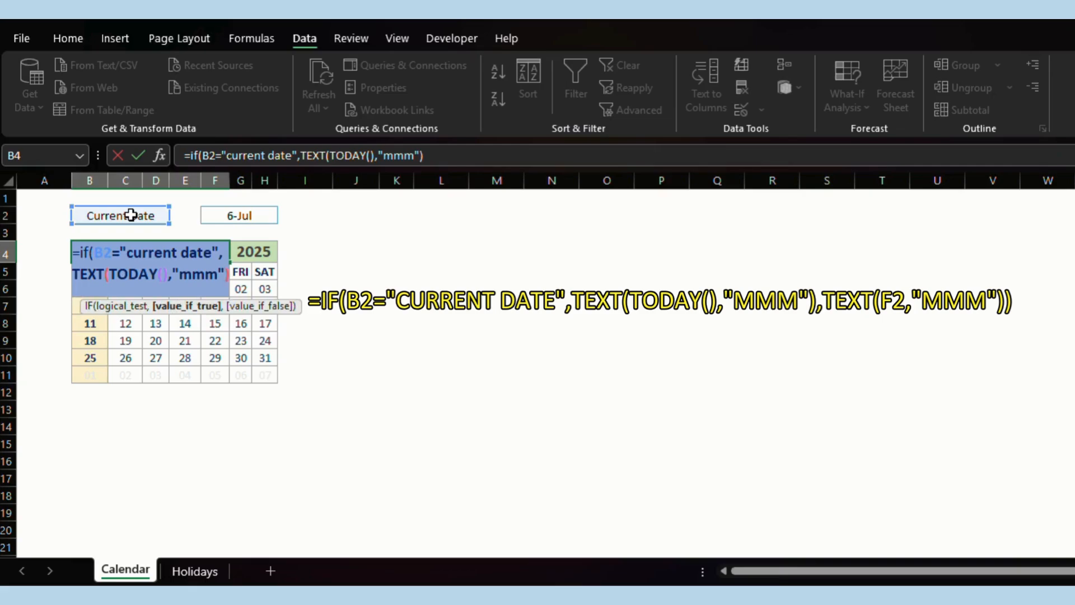
{"action": "type", "text": ","}
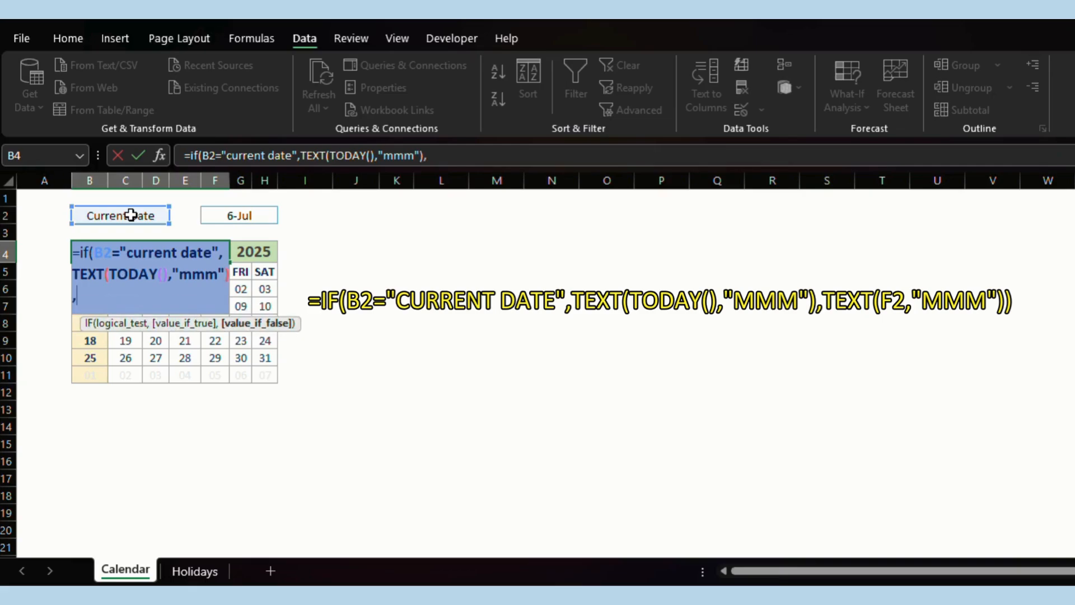
{"action": "type", "text": "text"}
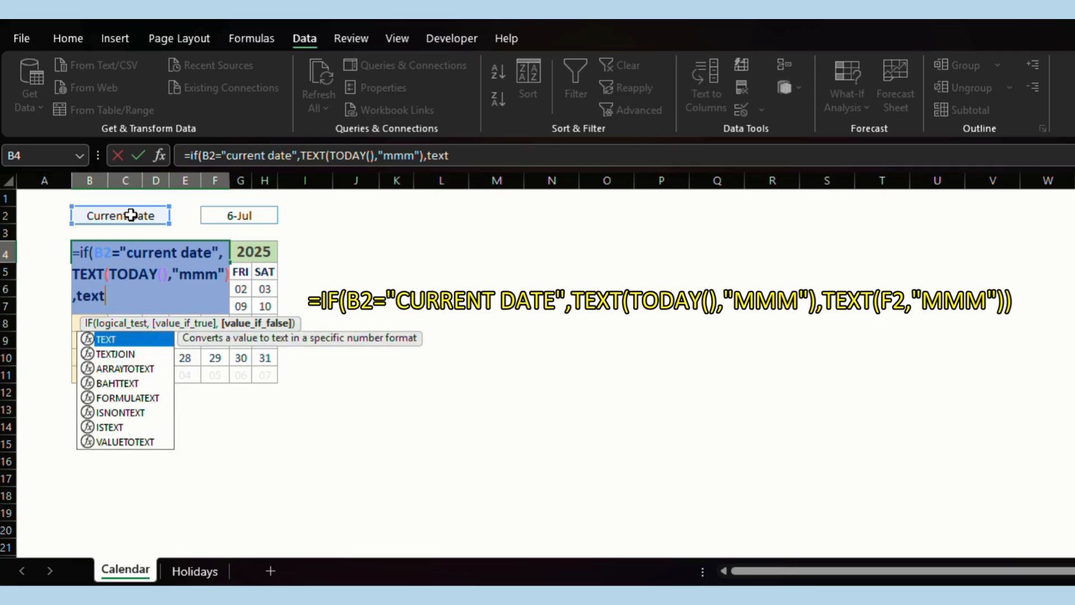
{"action": "key", "text": "Tab"}
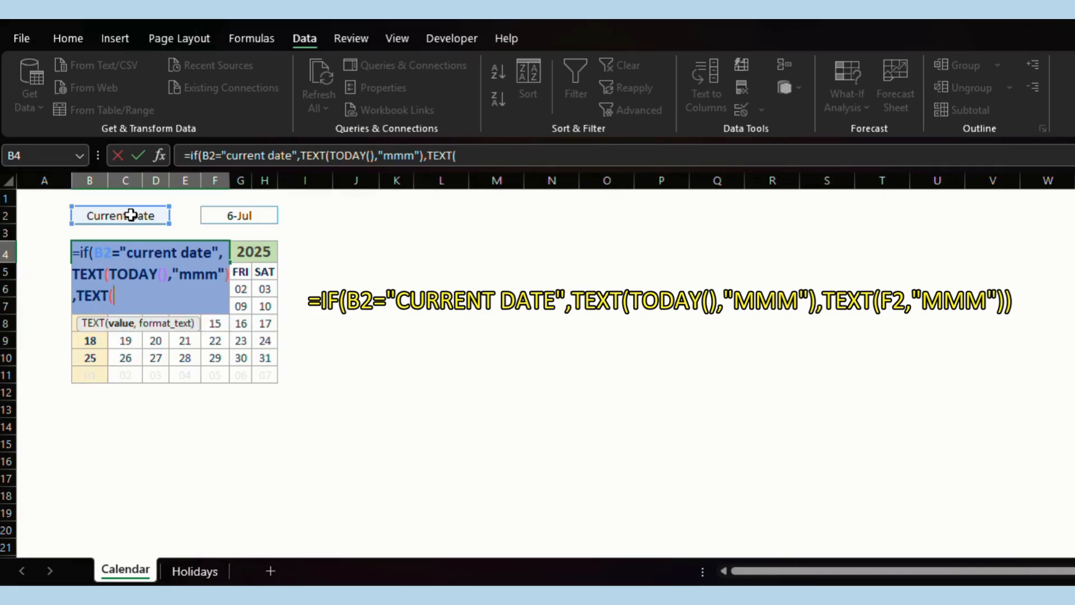
{"action": "left_click", "coordinate": [244, 215]}
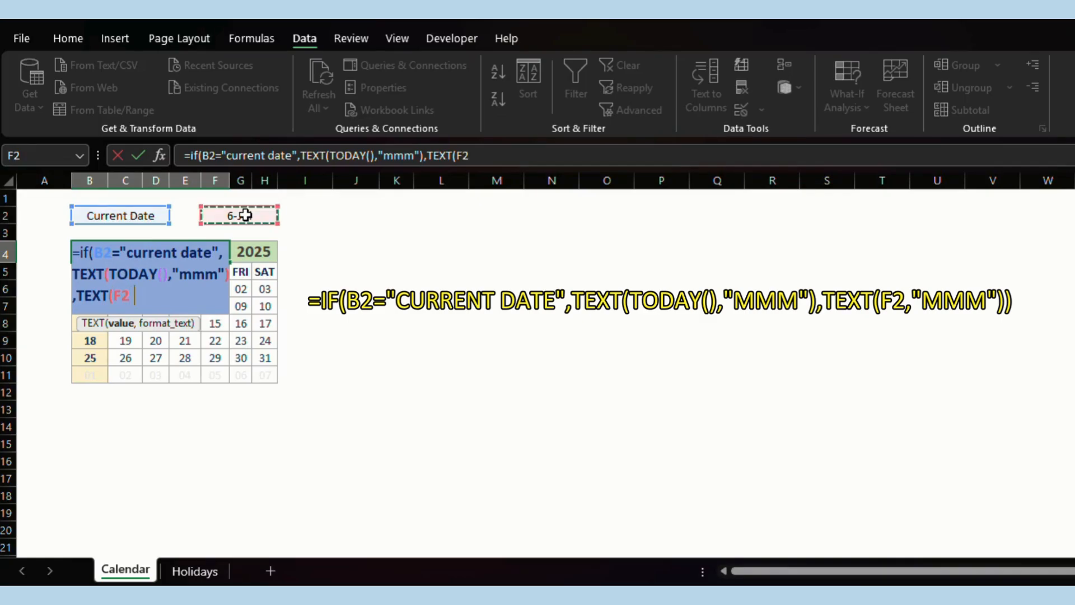
{"action": "type", "text": ",\"mmm\""}
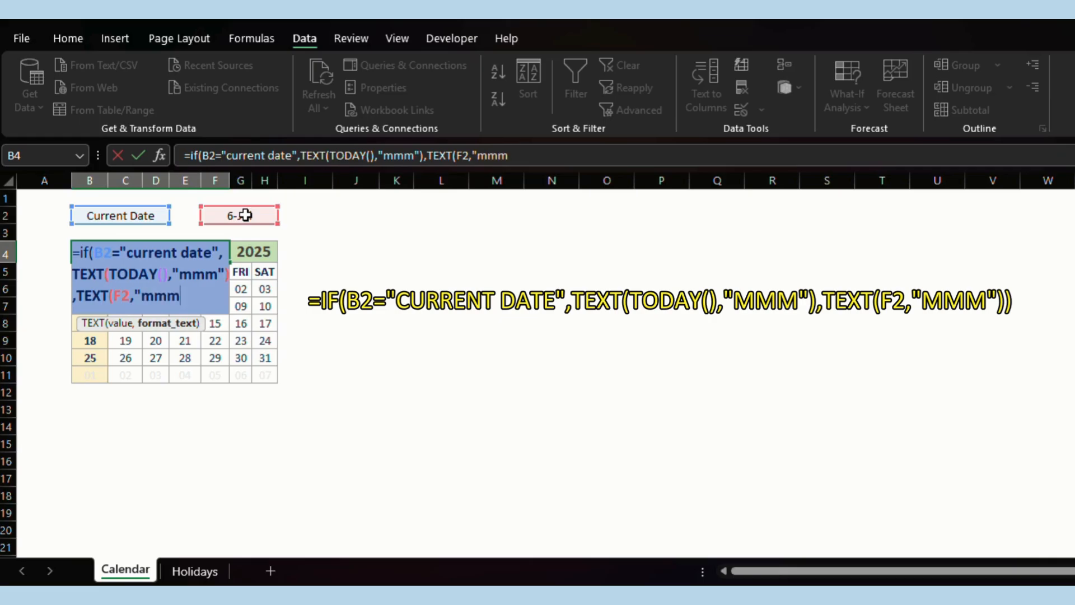
{"action": "type", "text": "))"}
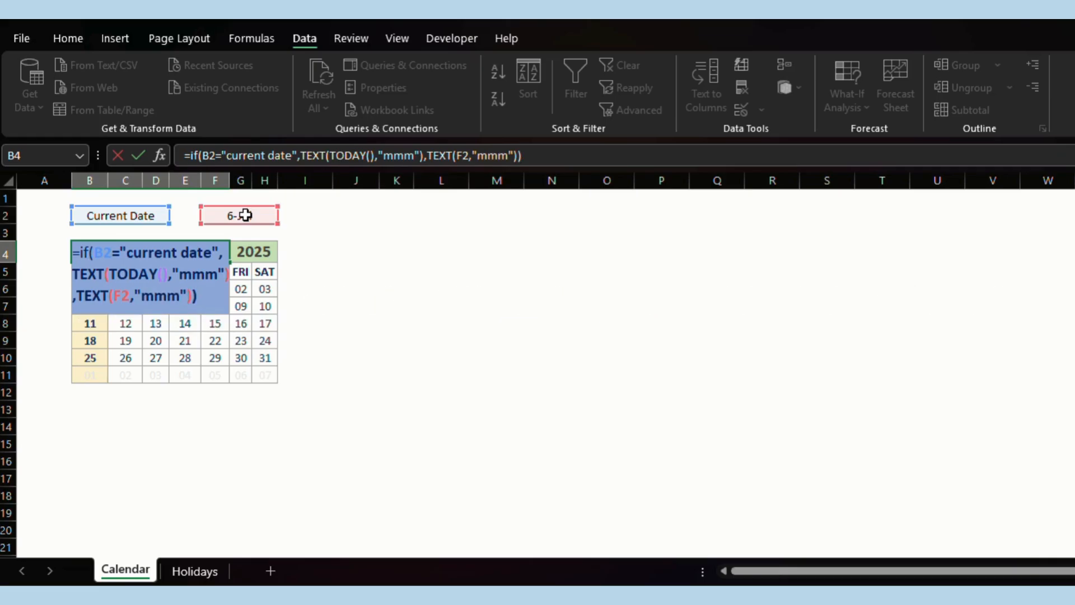
{"action": "key", "text": "Return"}
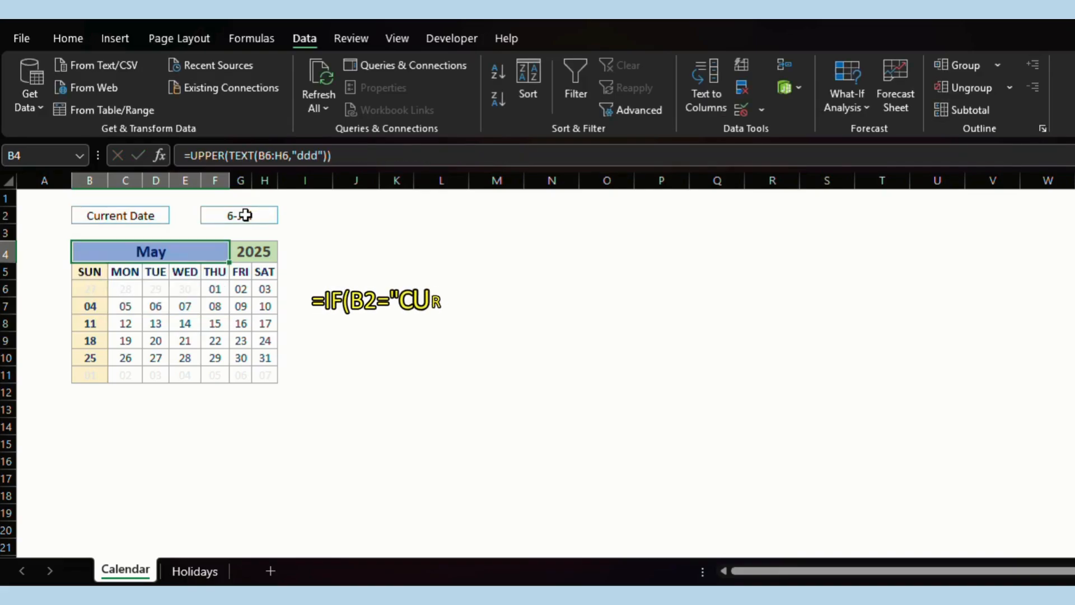
Paste the month formula into G4, changing both "mmm" formats to "yyyy".
{"action": "key", "text": "Right"}
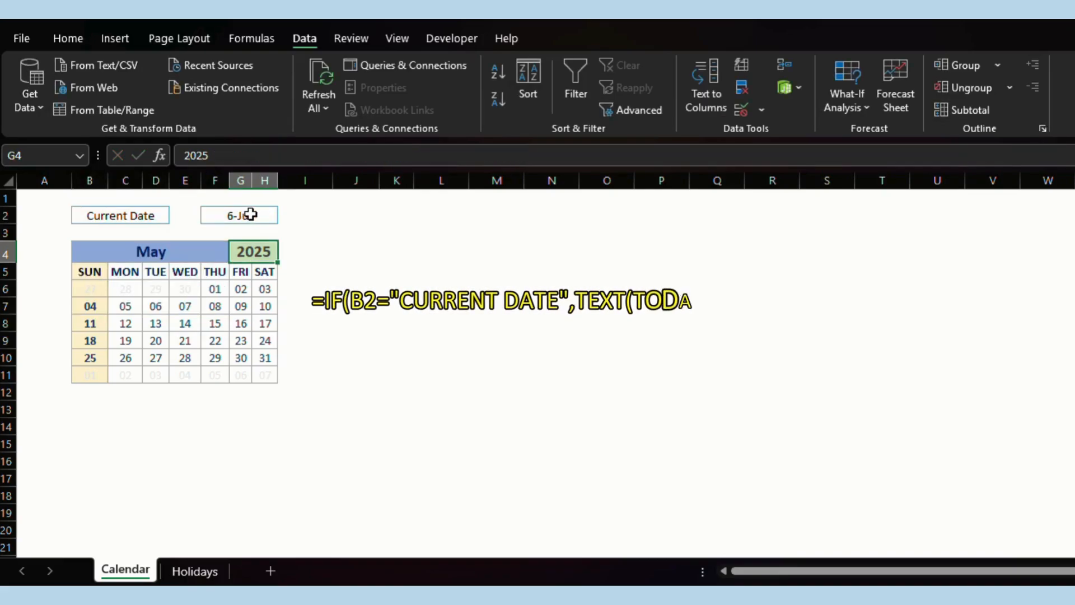
{"action": "left_click", "coordinate": [245, 154]}
{"action": "key", "text": "ctrl+a"}
{"action": "type", "text": "=if(B2=\"current date\",TEXT(TODAY(),\"mmm\"),TEXT(F2,\"mmm\"))"}
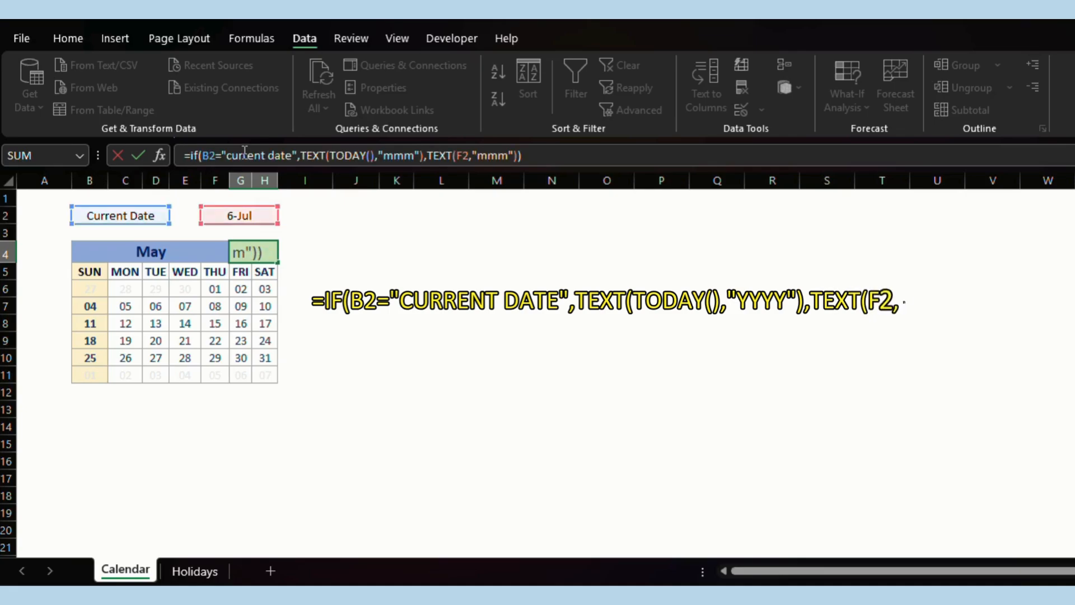
{"action": "left_click", "coordinate": [416, 156]}
{"action": "key", "text": "shift+Left"}
{"action": "key", "text": "shift+Left"}
{"action": "key", "text": "shift+Left"}
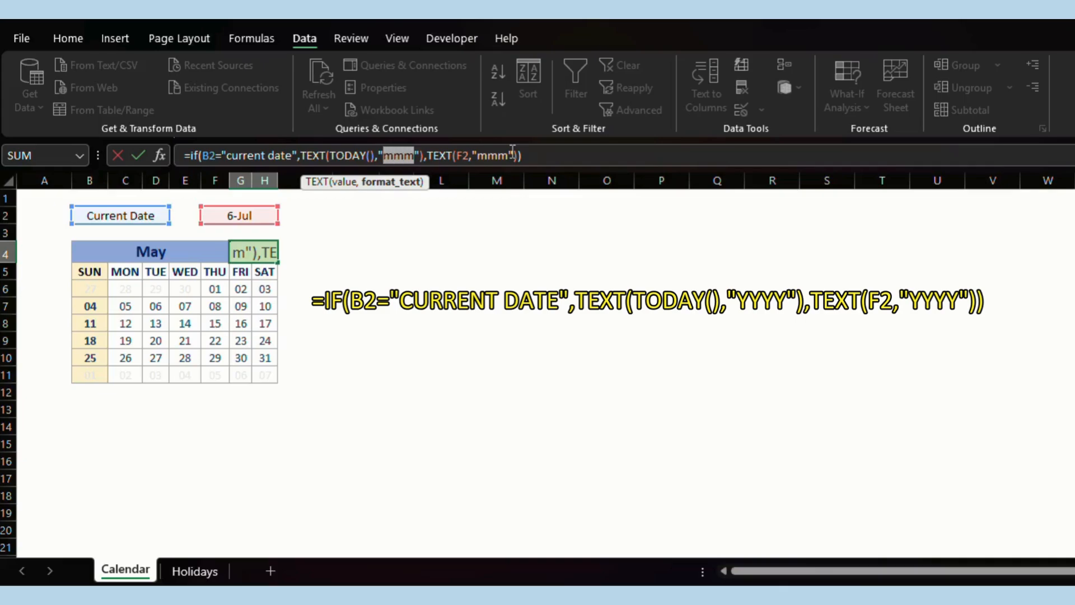
{"action": "type", "text": "yyyy"}
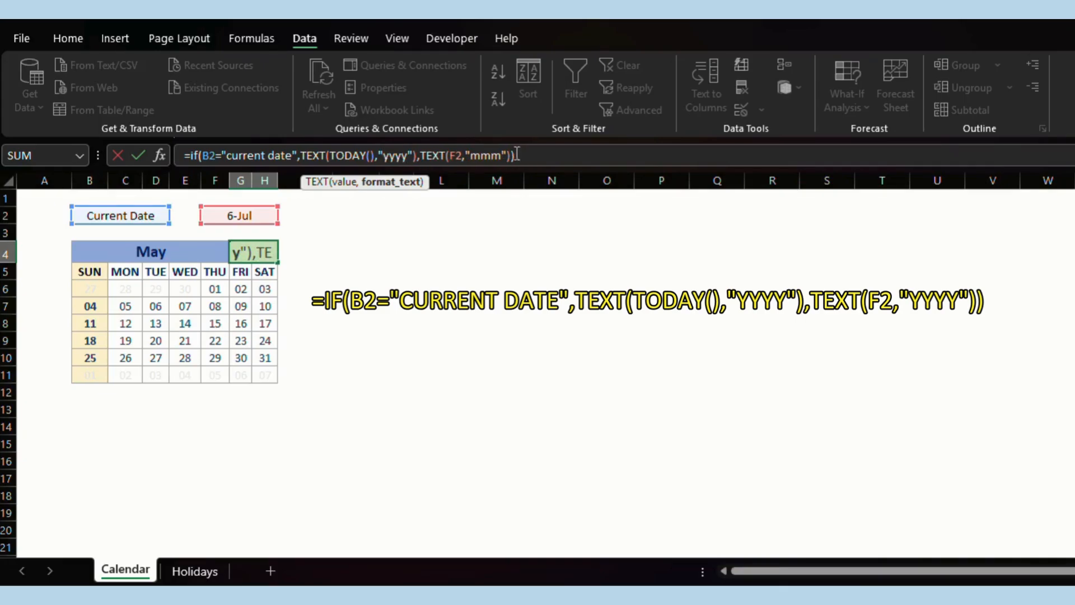
{"action": "left_click", "coordinate": [504, 155]}
{"action": "key", "text": "shift+Left"}
{"action": "key", "text": "shift+Left"}
{"action": "key", "text": "shift+Left"}
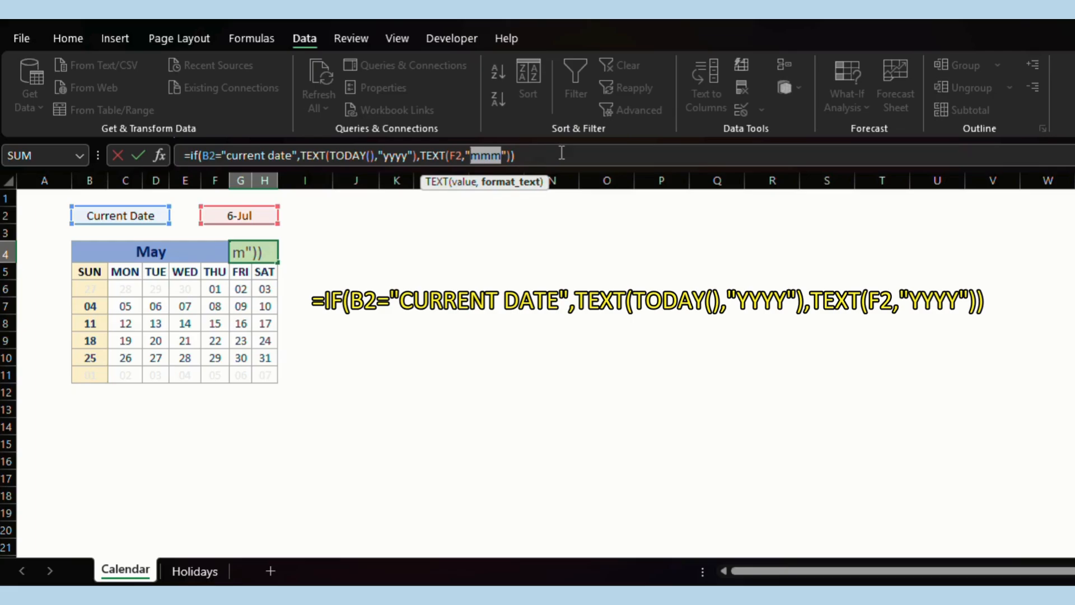
{"action": "type", "text": "yyyy"}
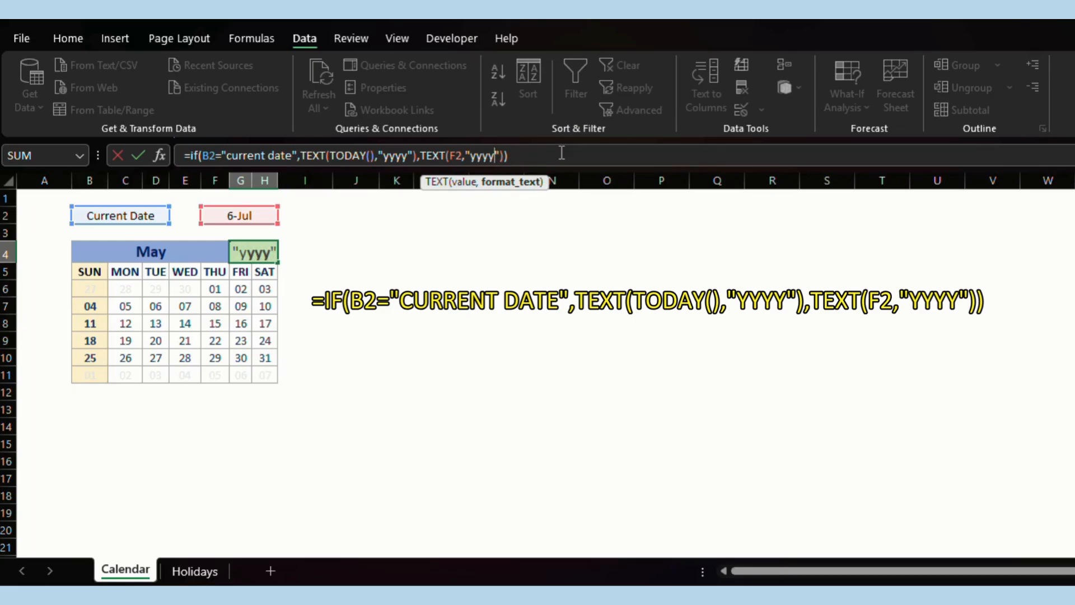
{"action": "key", "text": "Return"}
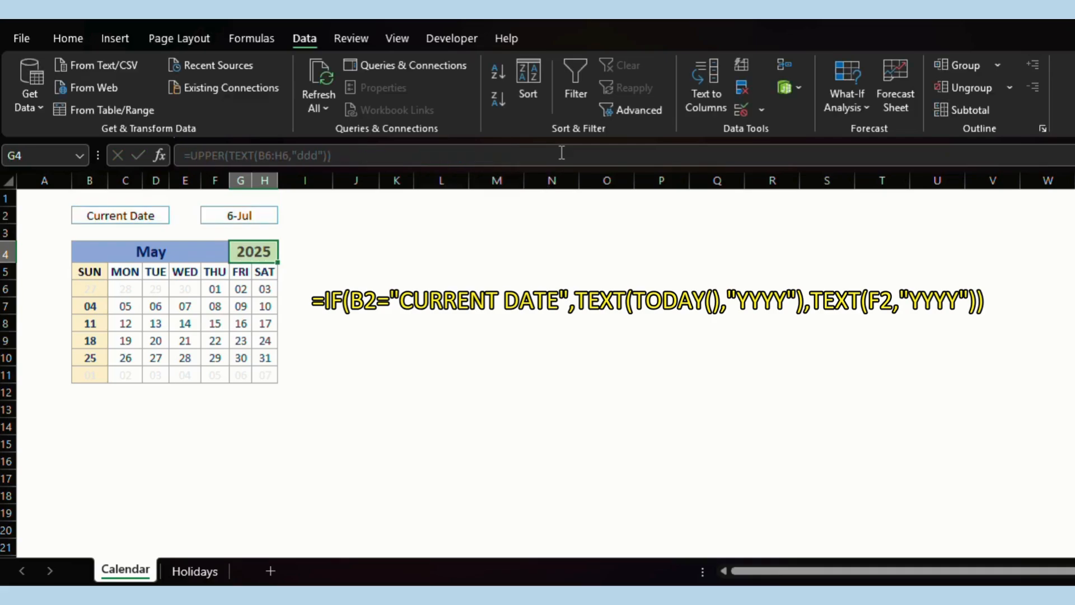
{"action": "key", "text": "Left"}
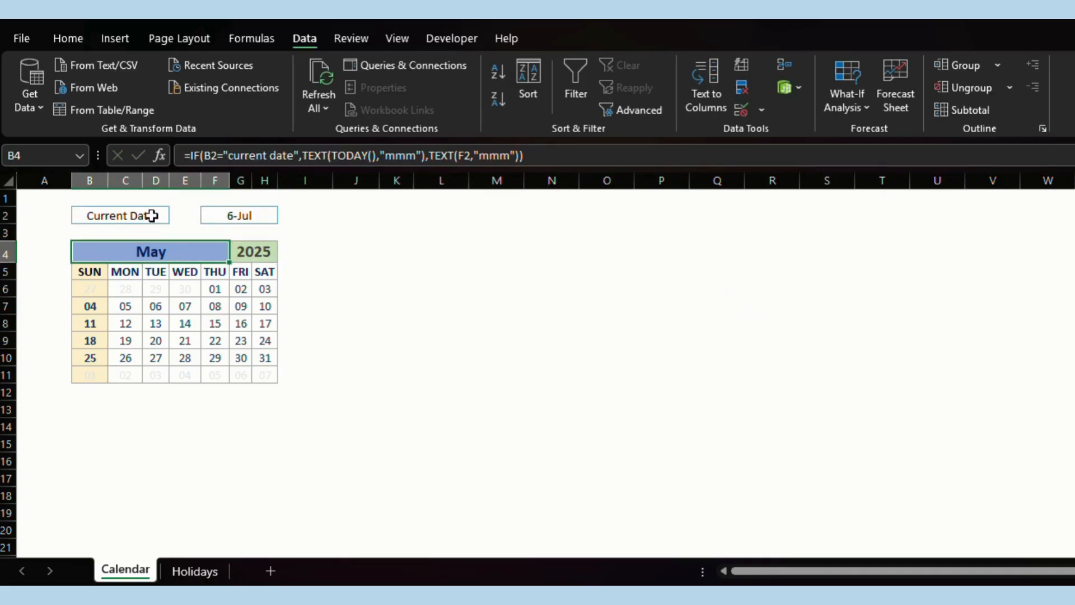
Set B2 to Custom Date and enter 25 June 2027 in F2.
{"action": "left_click", "coordinate": [154, 215]}
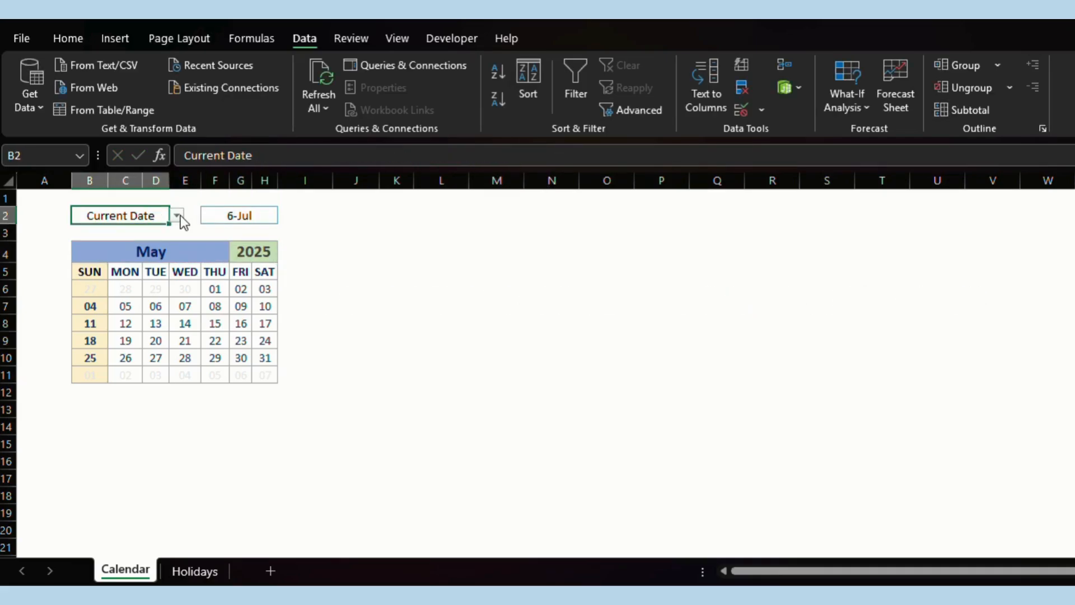
{"action": "left_click", "coordinate": [180, 215]}
{"action": "left_click", "coordinate": [148, 239]}
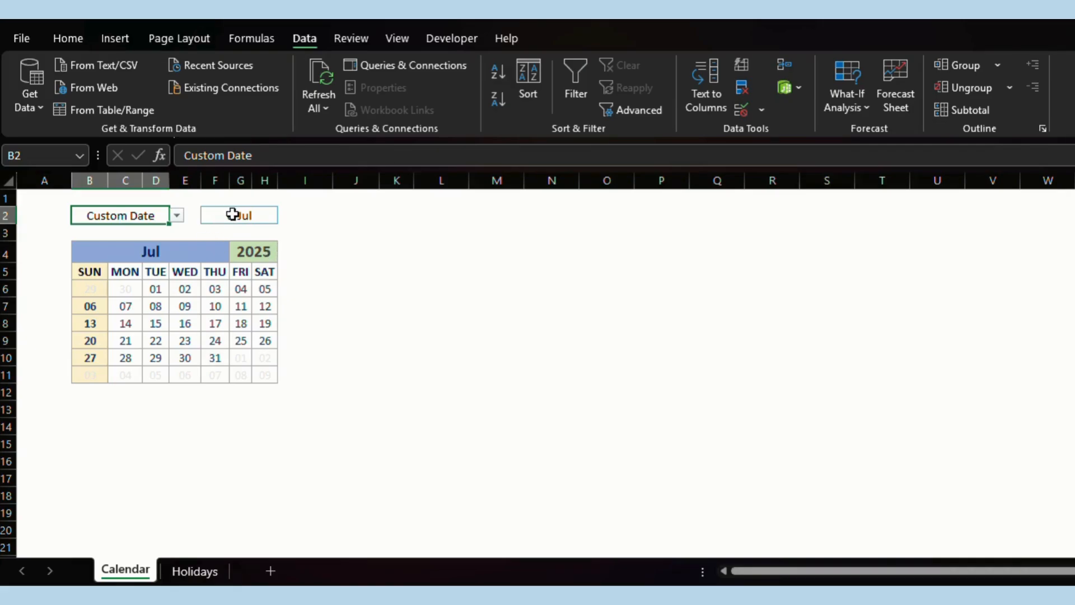
{"action": "left_click", "coordinate": [233, 215]}
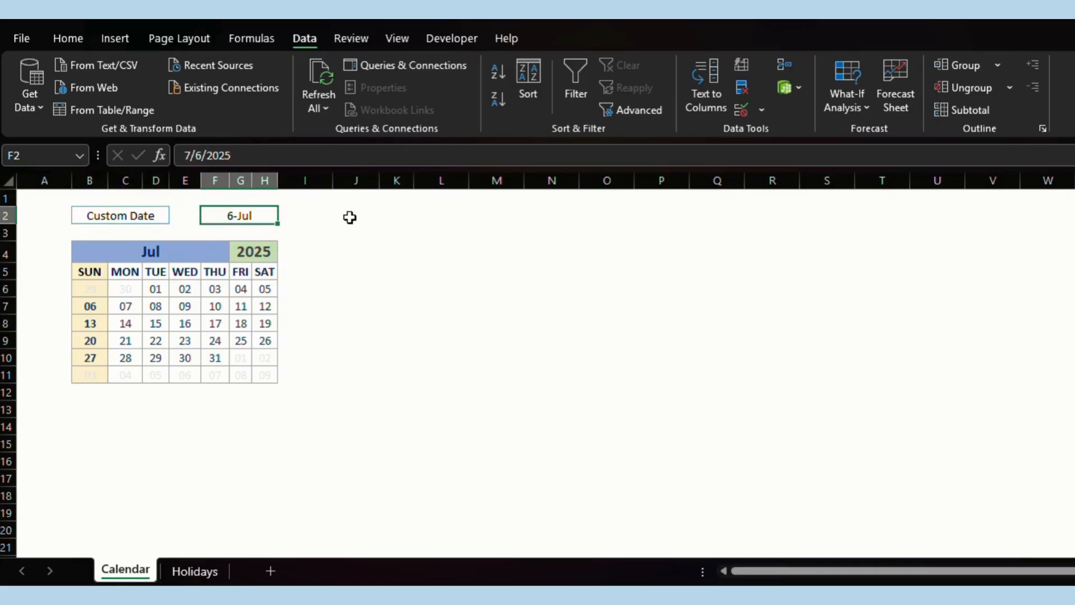
{"action": "type", "text": "25 ju"}
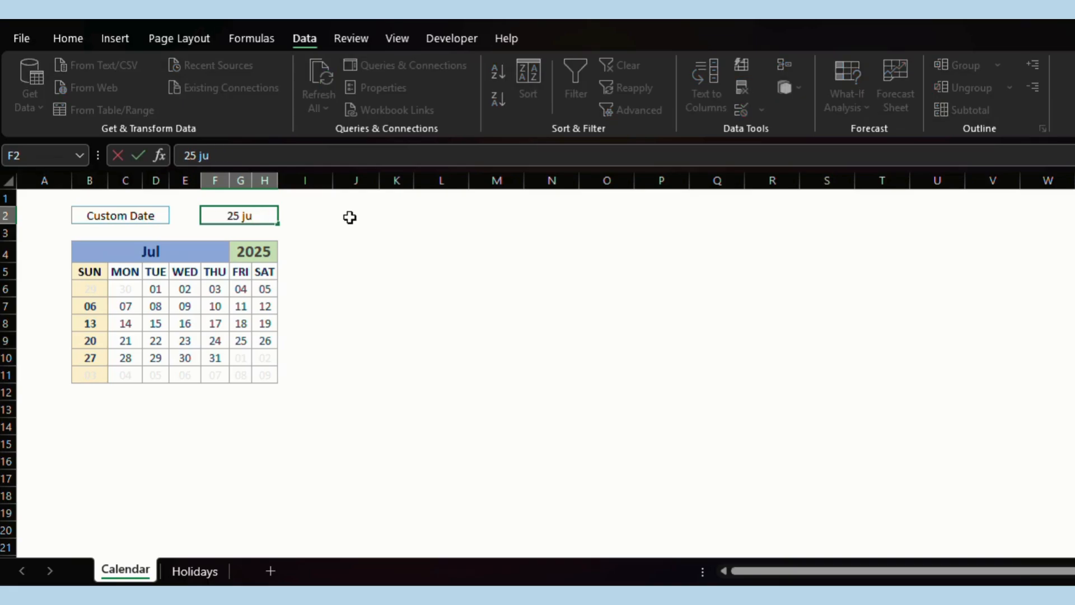
{"action": "type", "text": "ne 2027"}
{"action": "key", "text": "Return"}
{"action": "key", "text": "Up"}
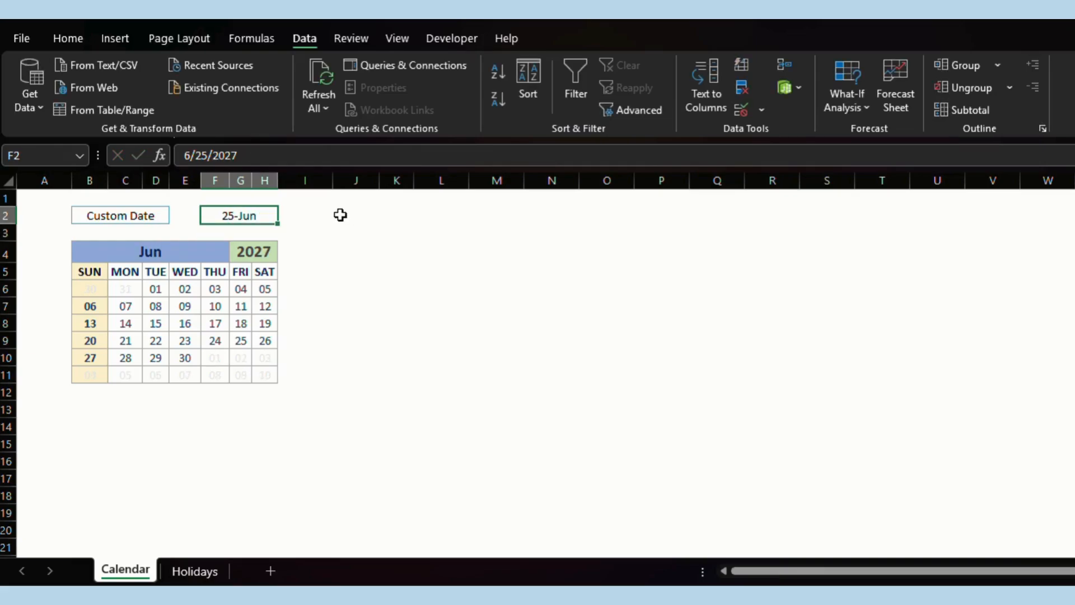
Apply the custom number format dd/mmm/yyyy to the F2 date cell.
{"action": "right_click", "coordinate": [253, 220]}
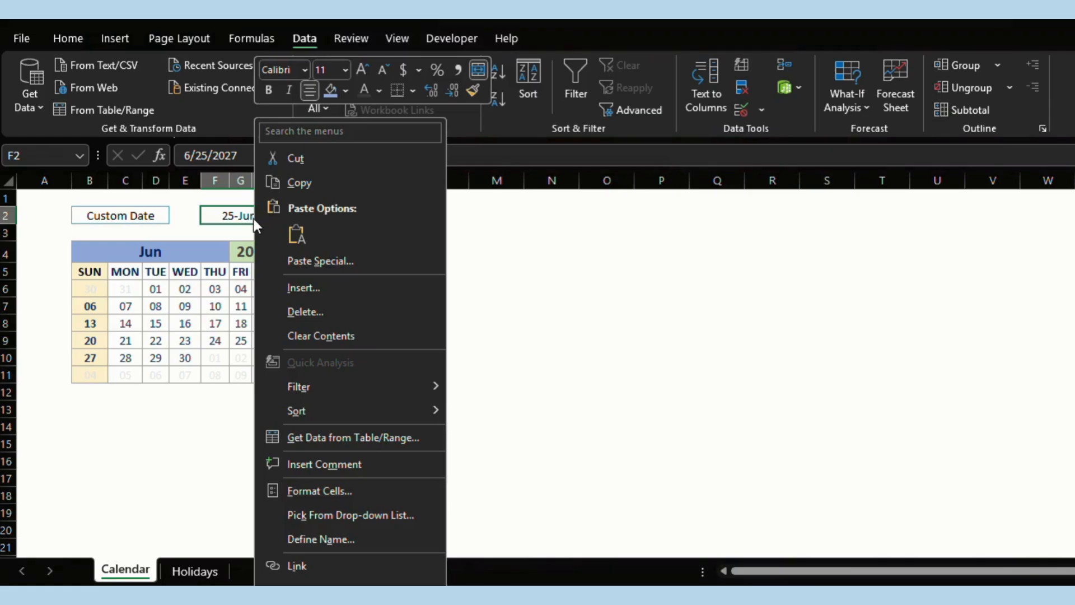
{"action": "left_click", "coordinate": [331, 489]}
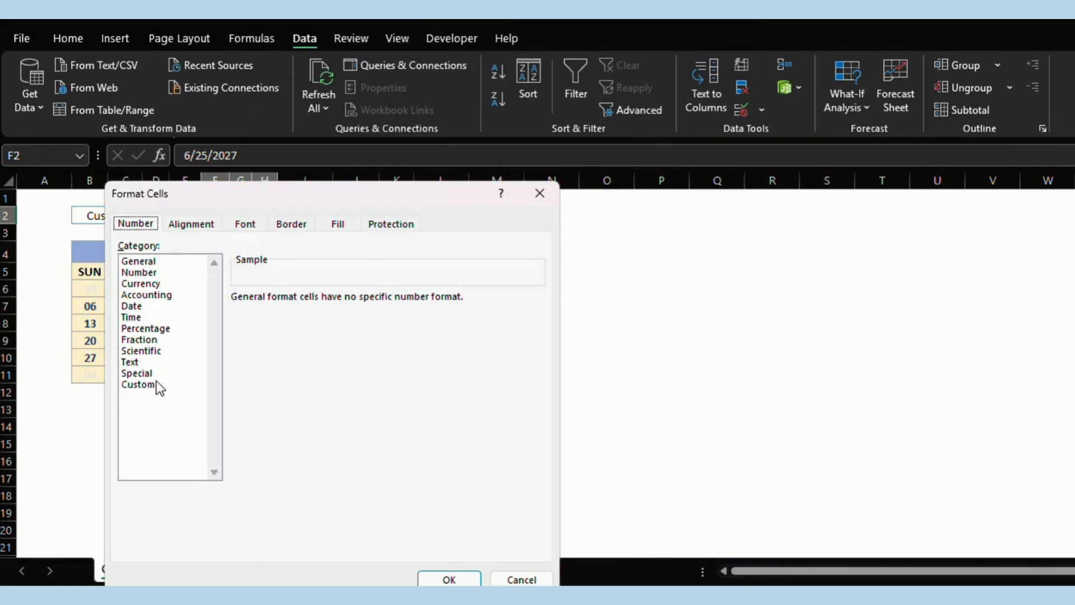
{"action": "left_click", "coordinate": [156, 385]}
{"action": "double_click", "coordinate": [255, 313]}
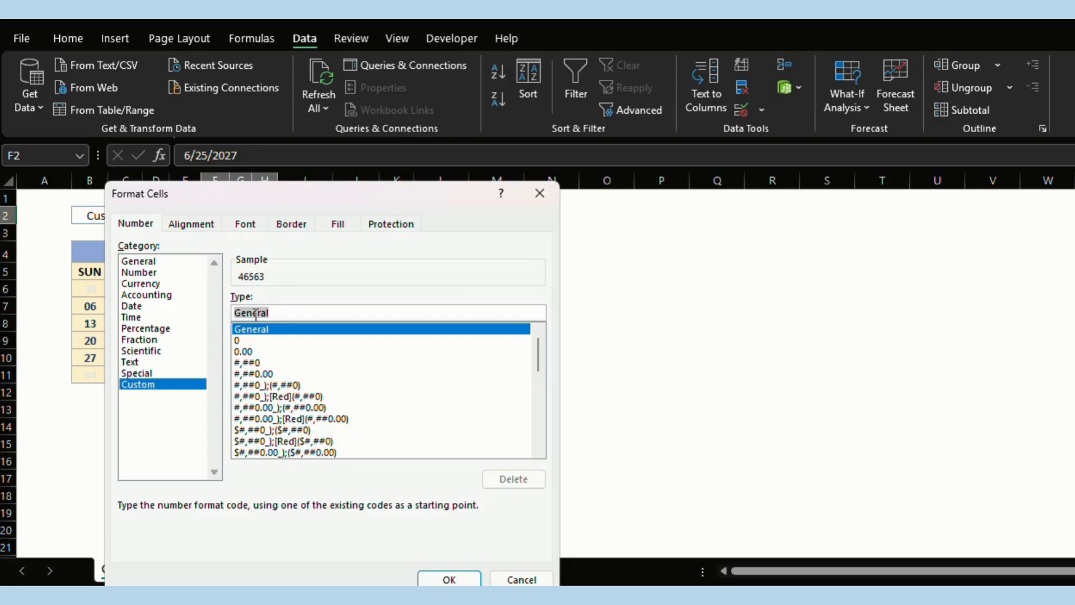
{"action": "type", "text": "dd"}
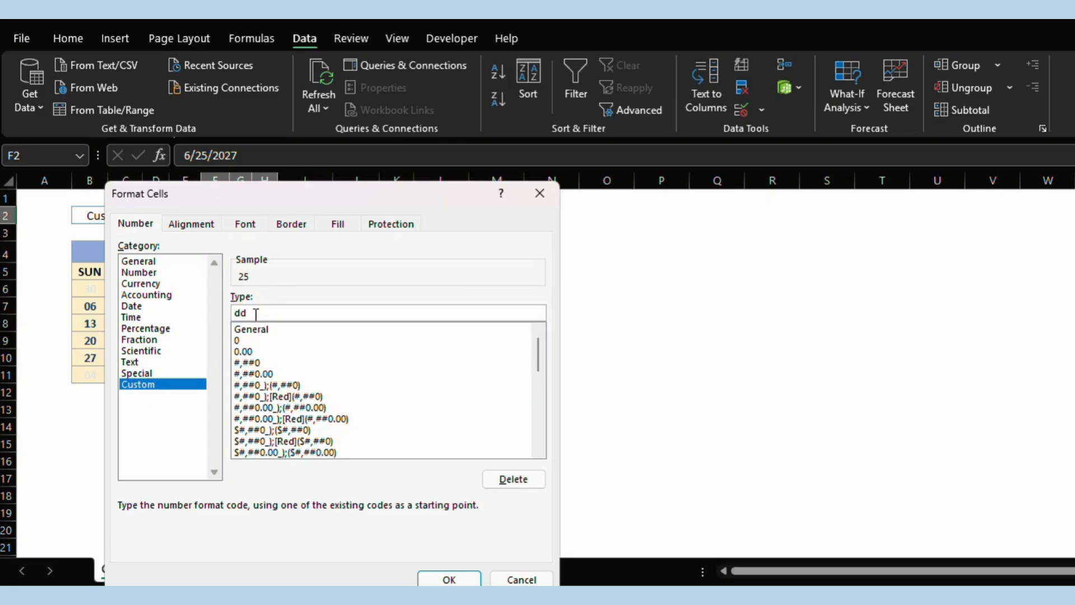
{"action": "type", "text": "/mmm/yyyy"}
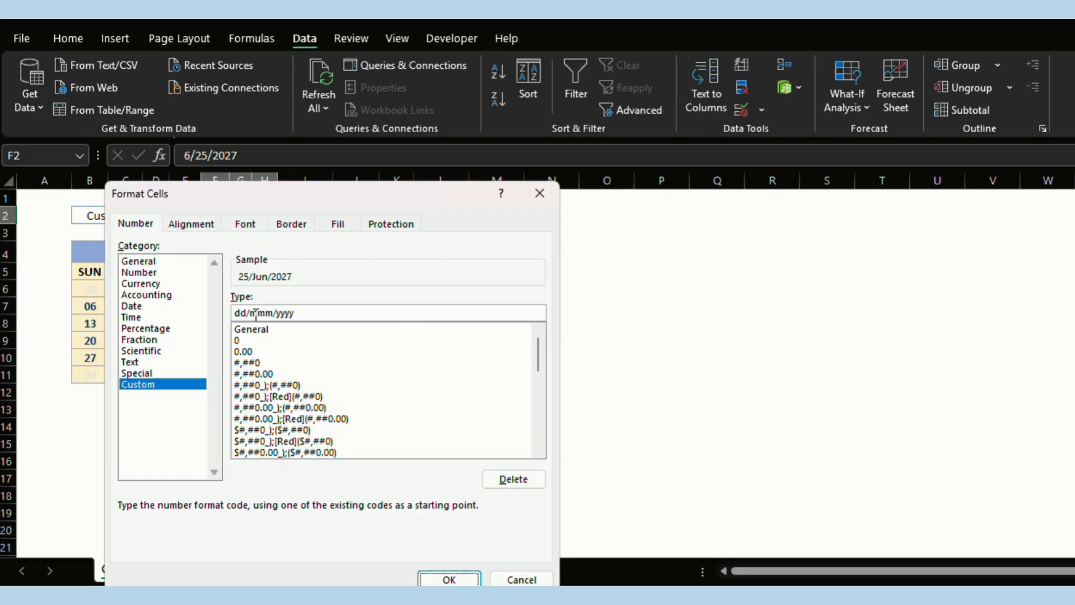
{"action": "key", "text": "Return"}
{"action": "left_click", "coordinate": [375, 308]}
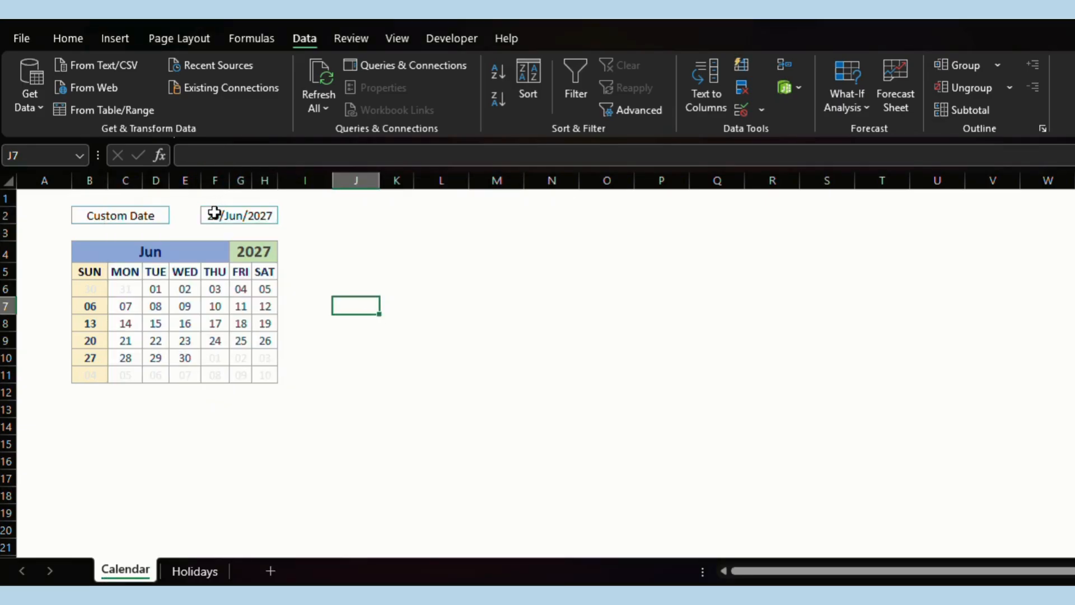
Set B2's date mode back to Current Date.
{"action": "left_click", "coordinate": [125, 214]}
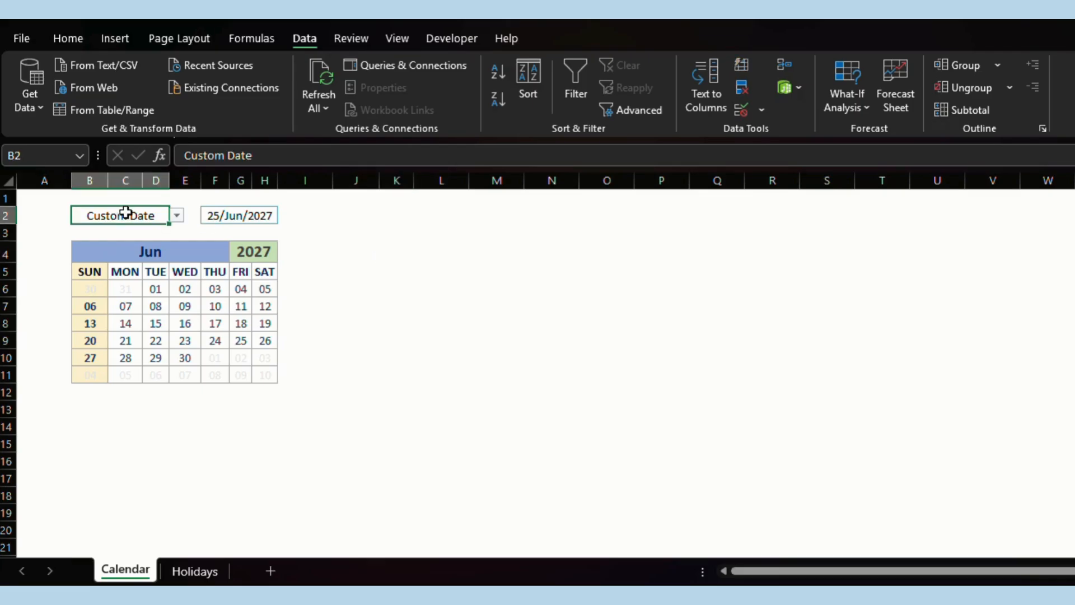
{"action": "left_click", "coordinate": [68, 38]}
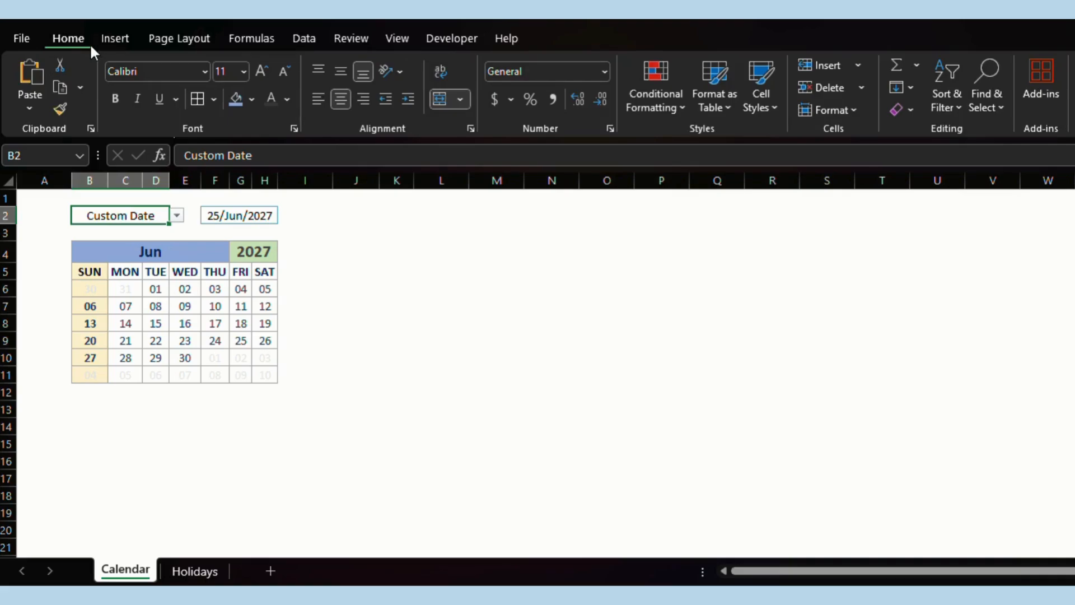
{"action": "left_click", "coordinate": [174, 217]}
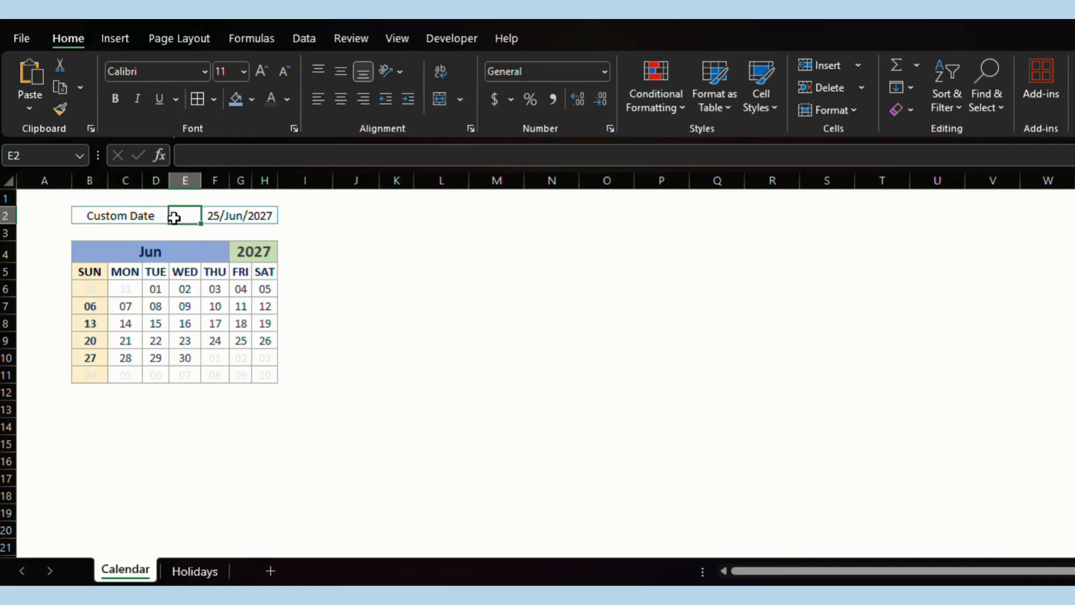
{"action": "left_click", "coordinate": [156, 217]}
Replace the chosen date in F2 with 19 Jan 2000.
{"action": "left_click", "coordinate": [221, 217]}
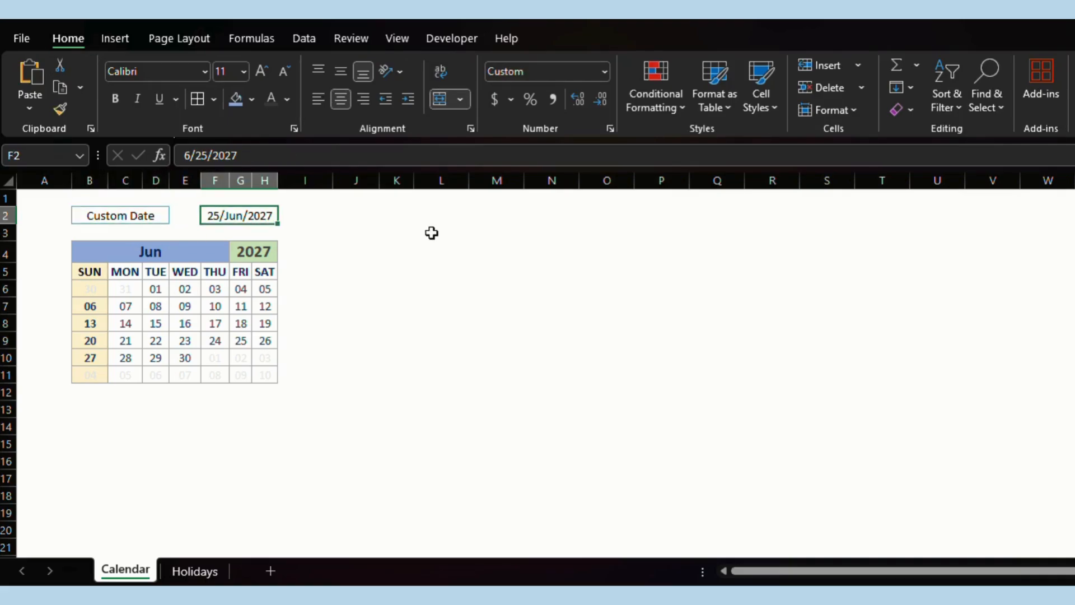
{"action": "key", "text": "F2"}
{"action": "key", "text": "Escape"}
{"action": "type", "text": "19"}
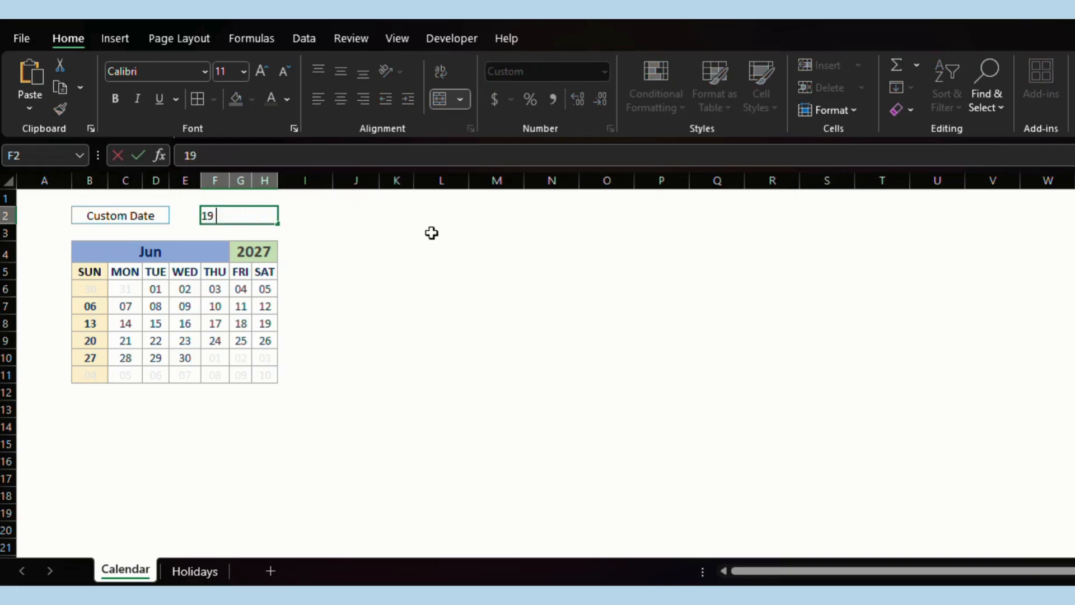
{"action": "type", "text": " jan 2000"}
{"action": "key", "text": "Return"}
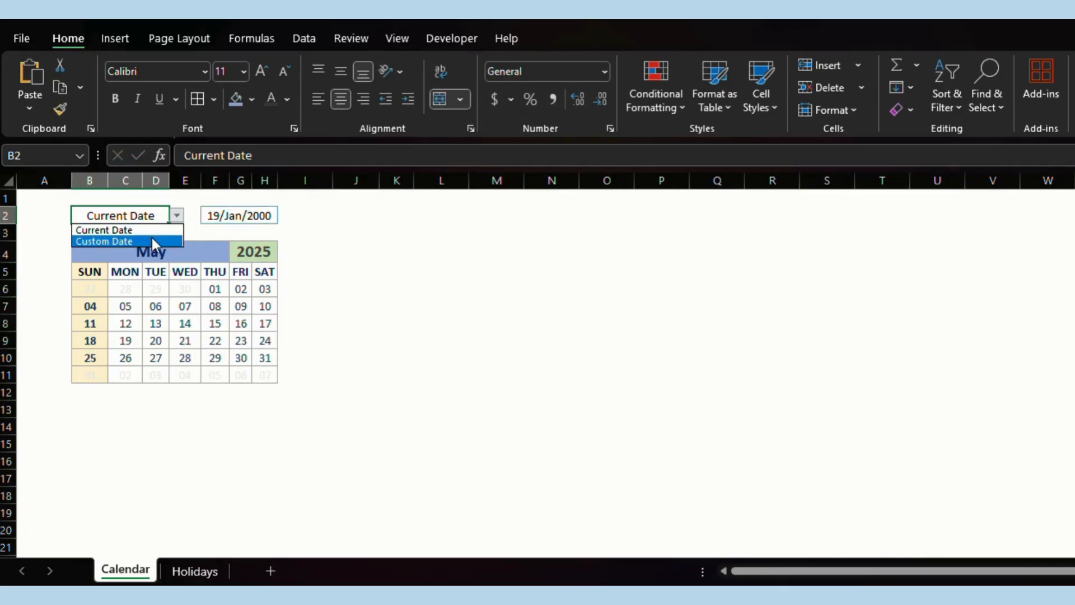
{"action": "left_click", "coordinate": [396, 215]}
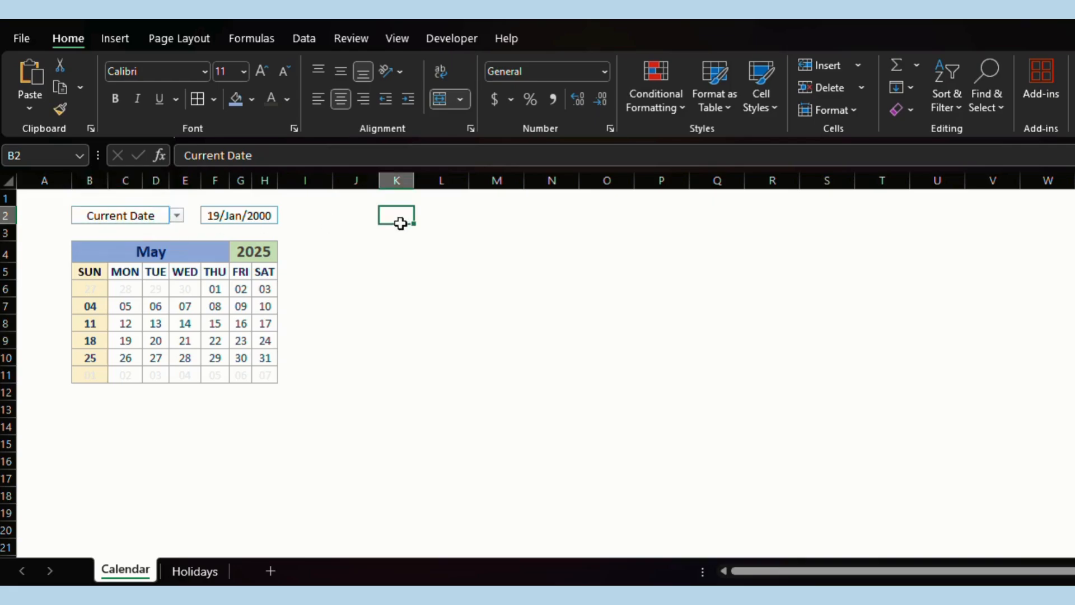
{"action": "left_click", "coordinate": [235, 208]}
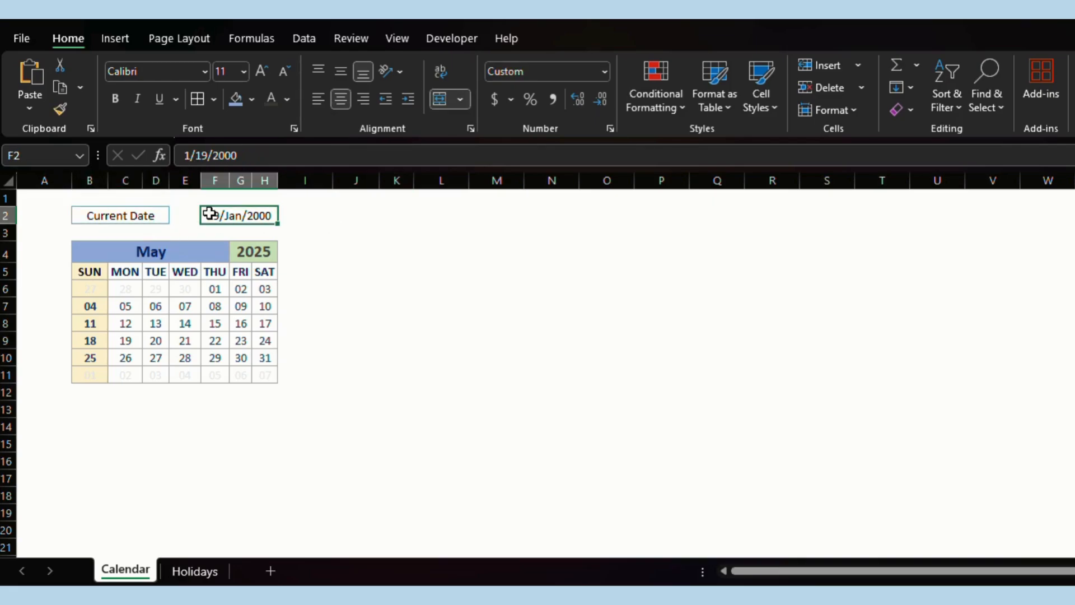
Start a formula-based conditional formatting rule for F2: =$B$2="Current Date".
{"action": "left_click", "coordinate": [635, 105]}
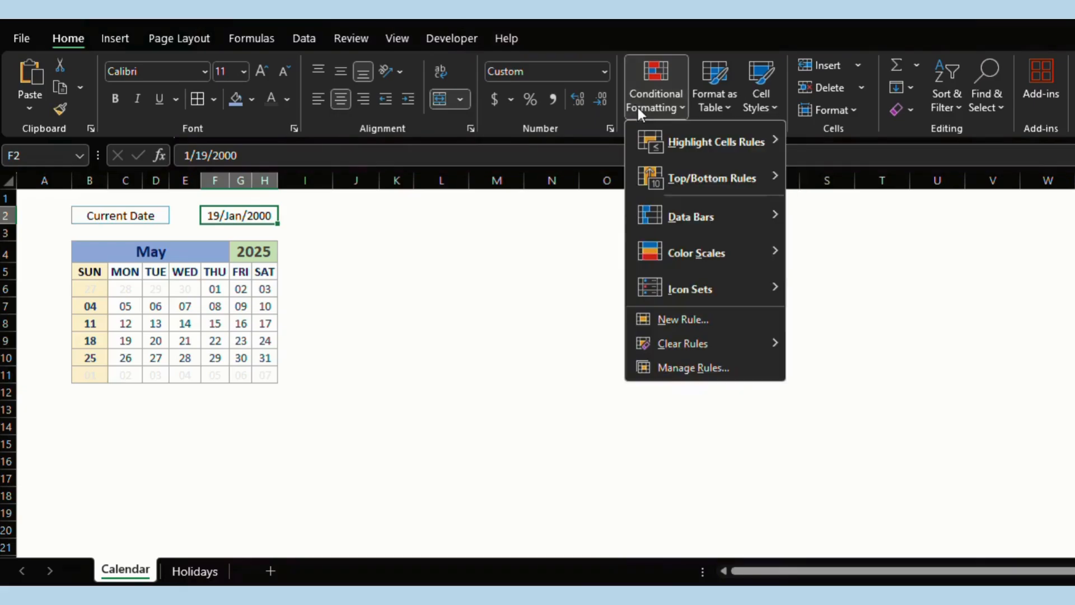
{"action": "left_click", "coordinate": [687, 313]}
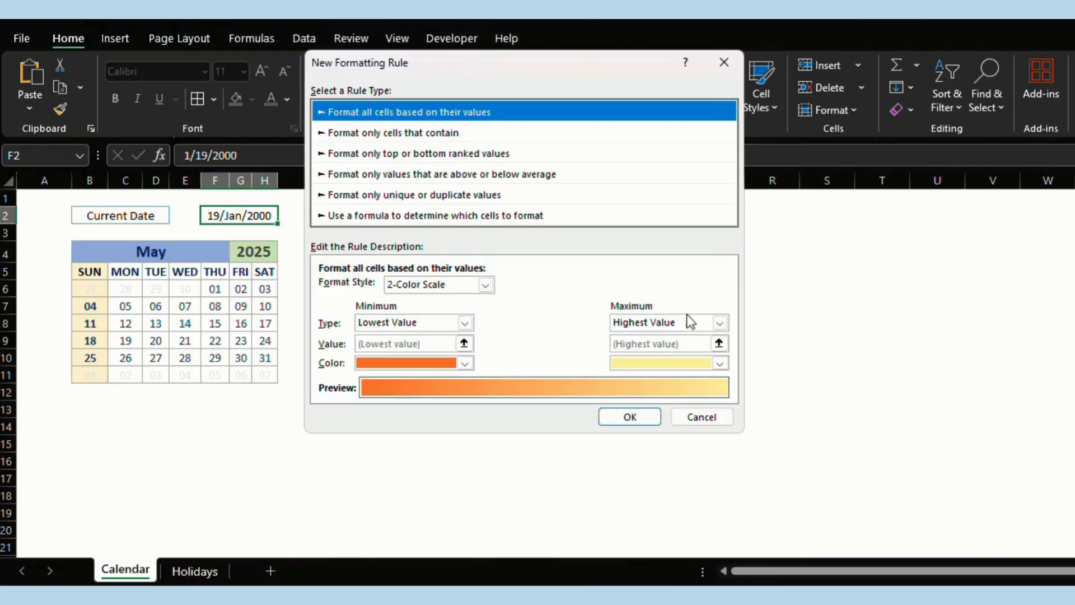
{"action": "left_click", "coordinate": [412, 216]}
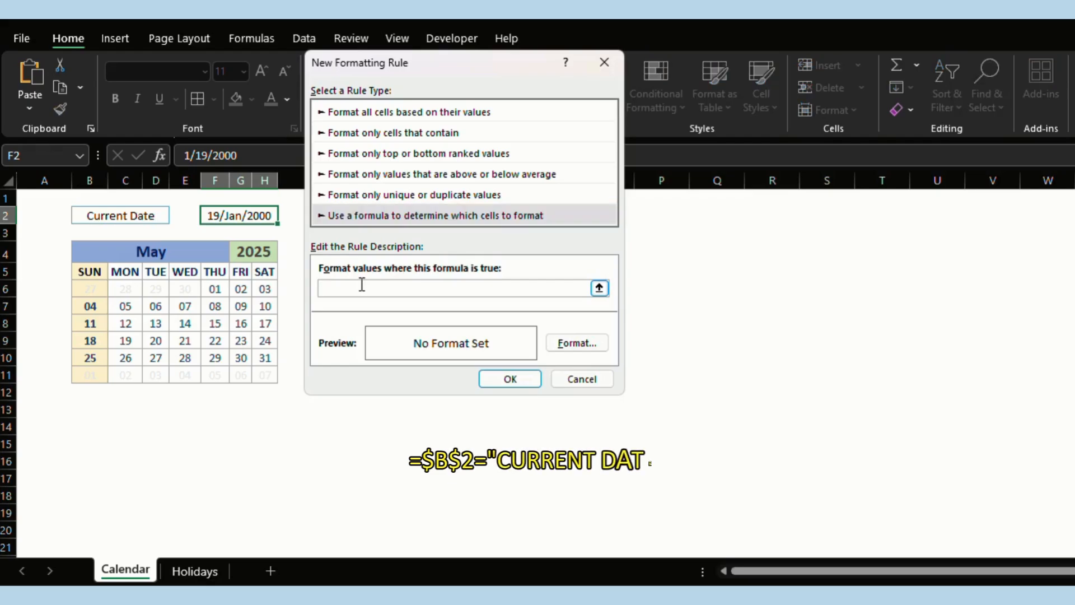
{"action": "type", "text": "="}
{"action": "left_click", "coordinate": [128, 219]}
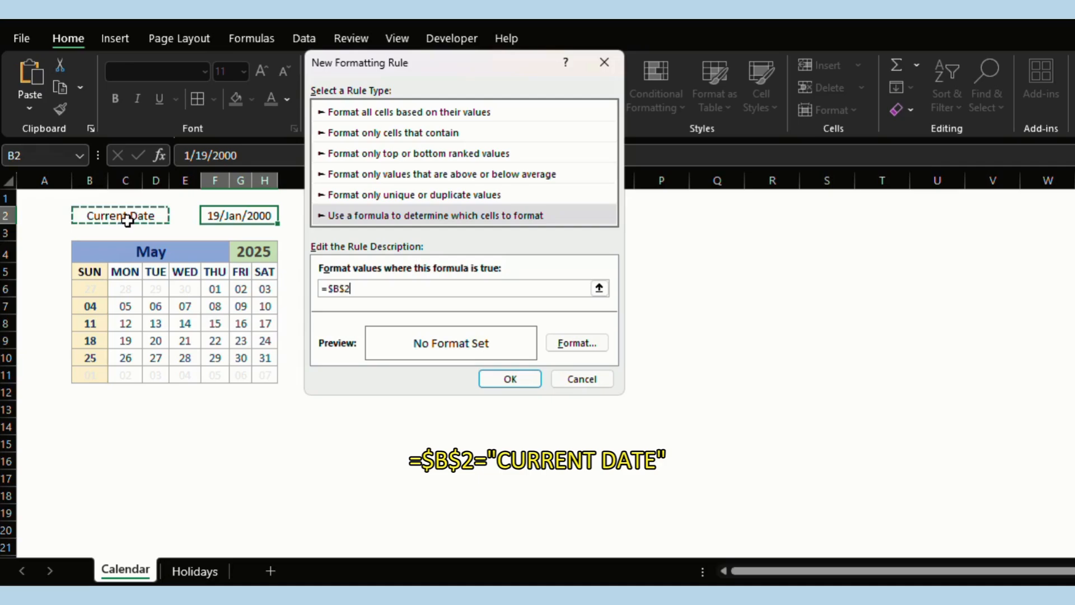
{"action": "type", "text": "=\""}
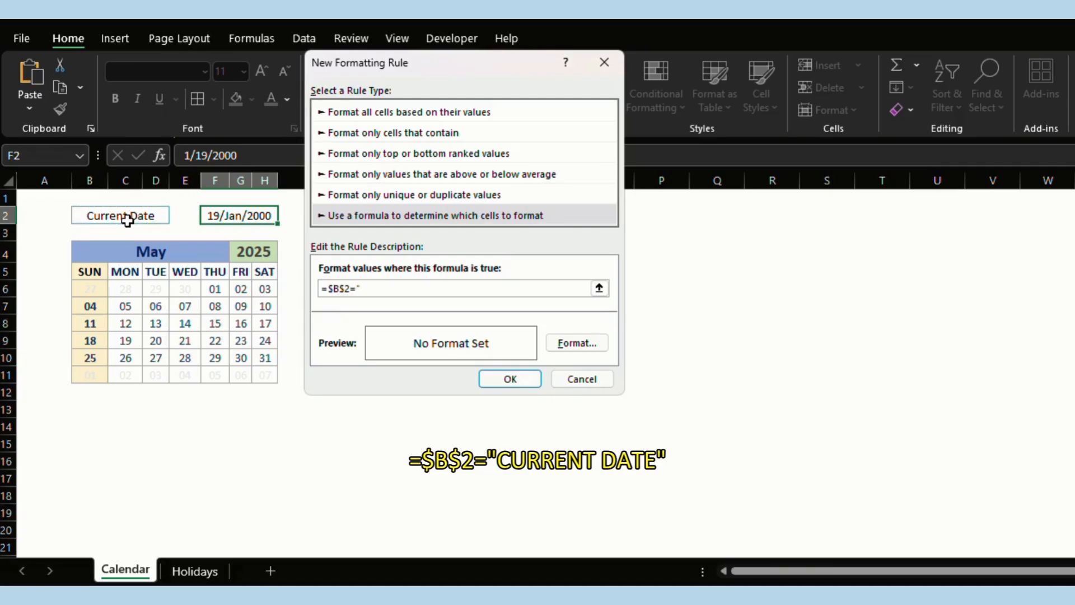
{"action": "type", "text": "Current Date\""}
Set the rule's format to white font colour with no borders.
{"action": "left_click", "coordinate": [582, 348]}
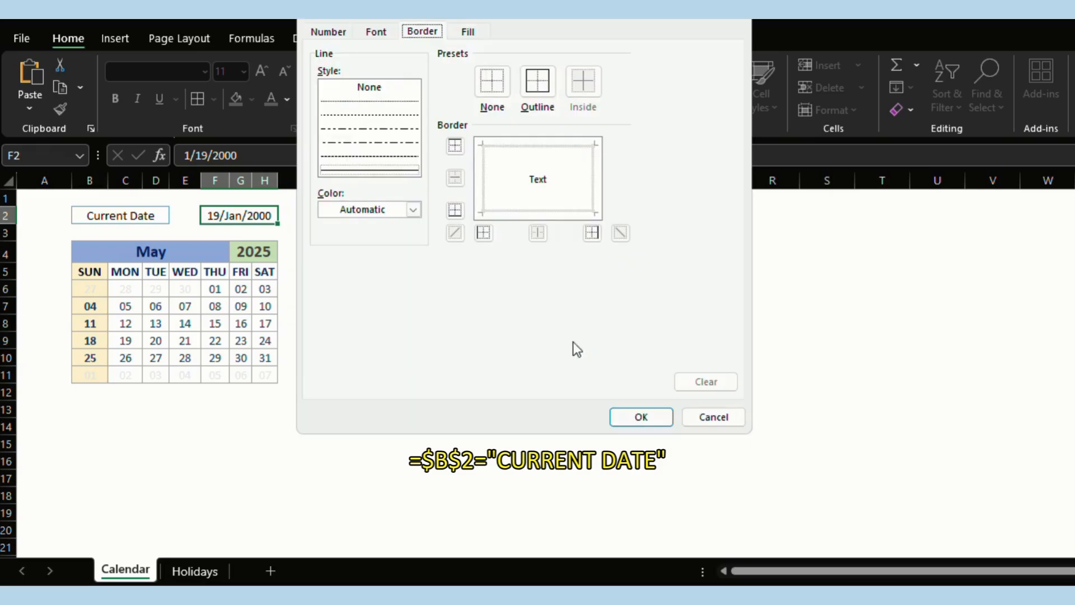
{"action": "left_click", "coordinate": [488, 82]}
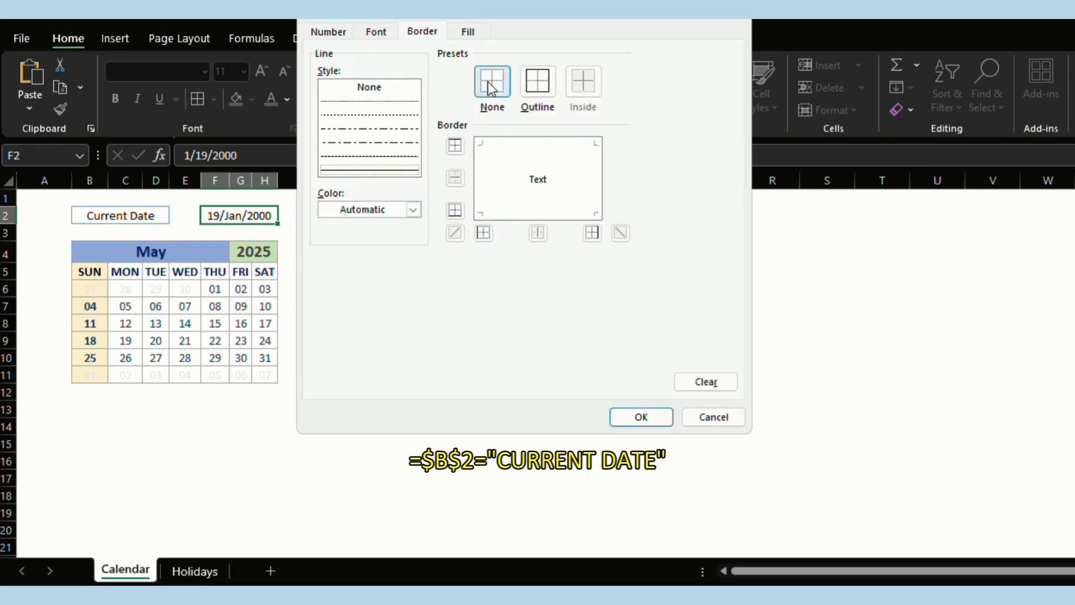
{"action": "left_click", "coordinate": [490, 81]}
{"action": "left_click", "coordinate": [376, 33]}
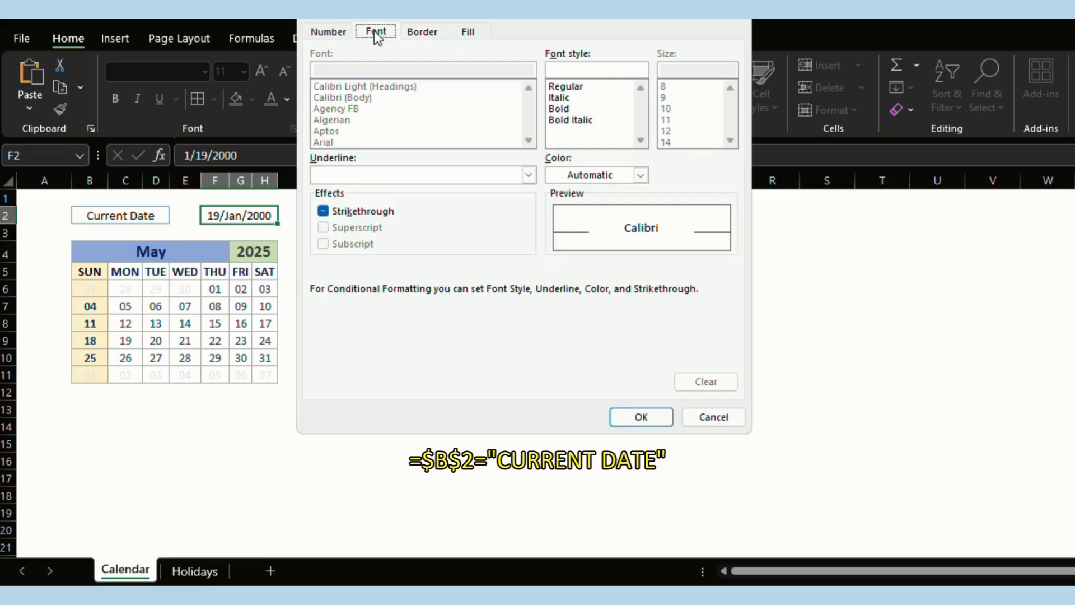
{"action": "left_click", "coordinate": [594, 175]}
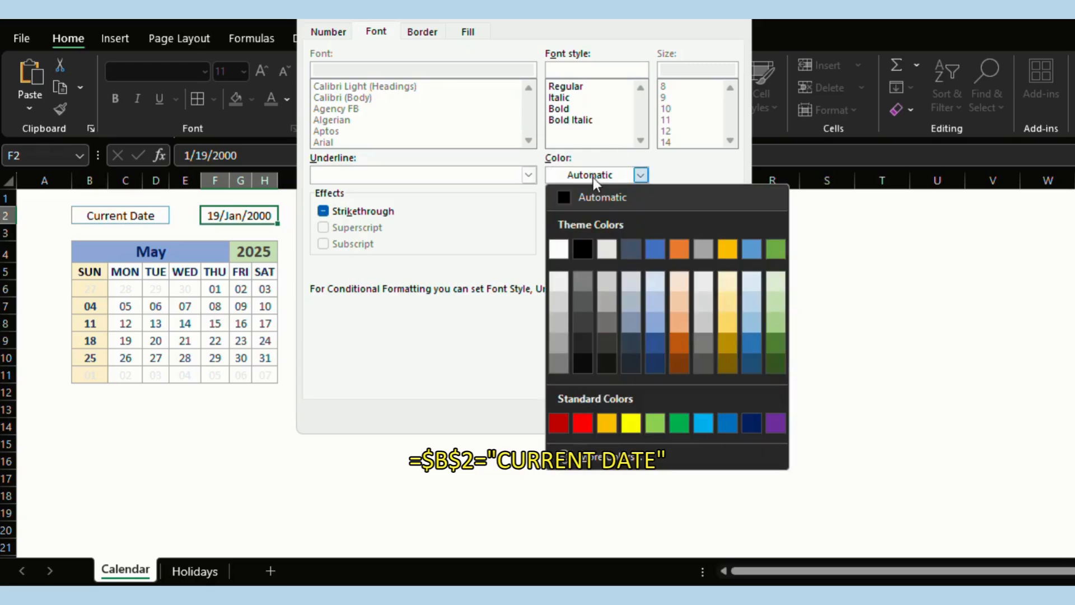
{"action": "left_click", "coordinate": [561, 247]}
{"action": "left_click", "coordinate": [424, 34]}
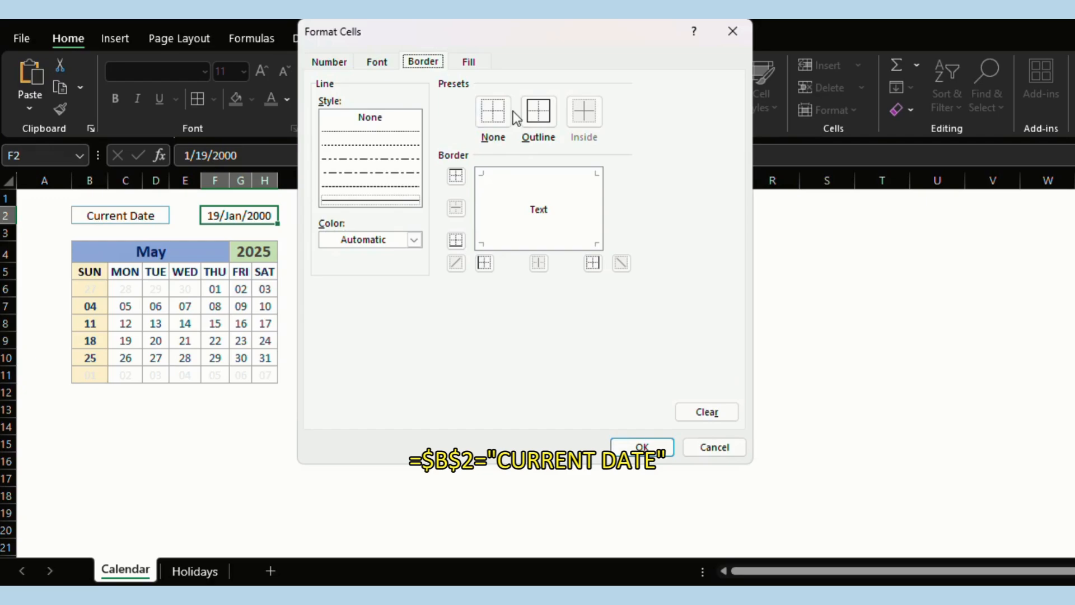
{"action": "left_click", "coordinate": [502, 117]}
{"action": "left_click", "coordinate": [652, 448]}
Save the rule and switch B2's date mode to Custom Date.
{"action": "left_click", "coordinate": [535, 381]}
{"action": "left_click", "coordinate": [140, 216]}
{"action": "left_click", "coordinate": [177, 216]}
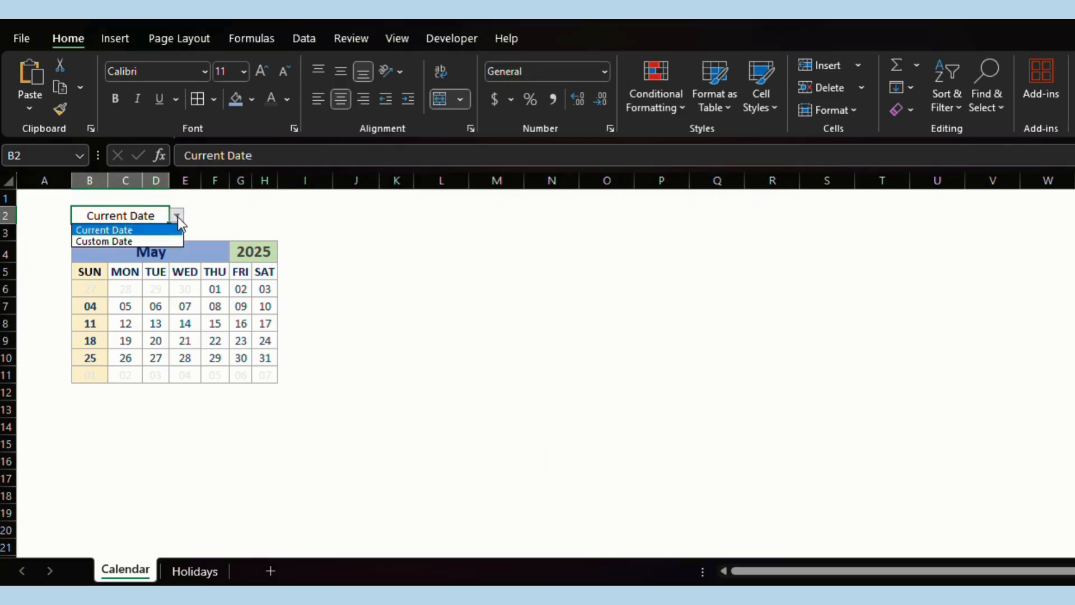
{"action": "left_click", "coordinate": [136, 239]}
{"action": "left_click", "coordinate": [383, 245]}
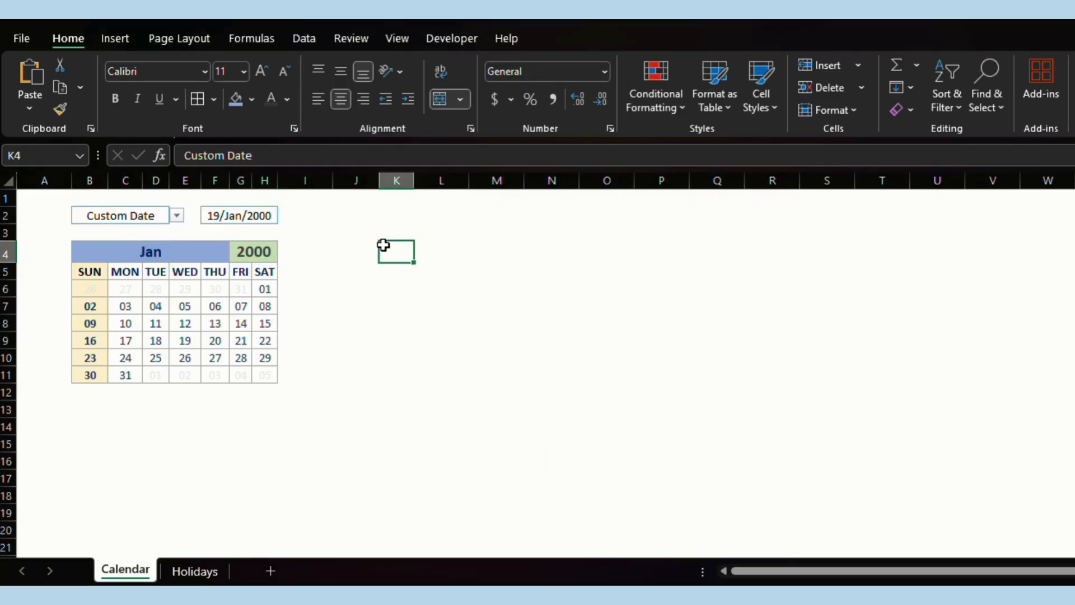
Enter Dec 2020 in F2 so the calendar shows December 2020.
{"action": "left_click", "coordinate": [238, 216]}
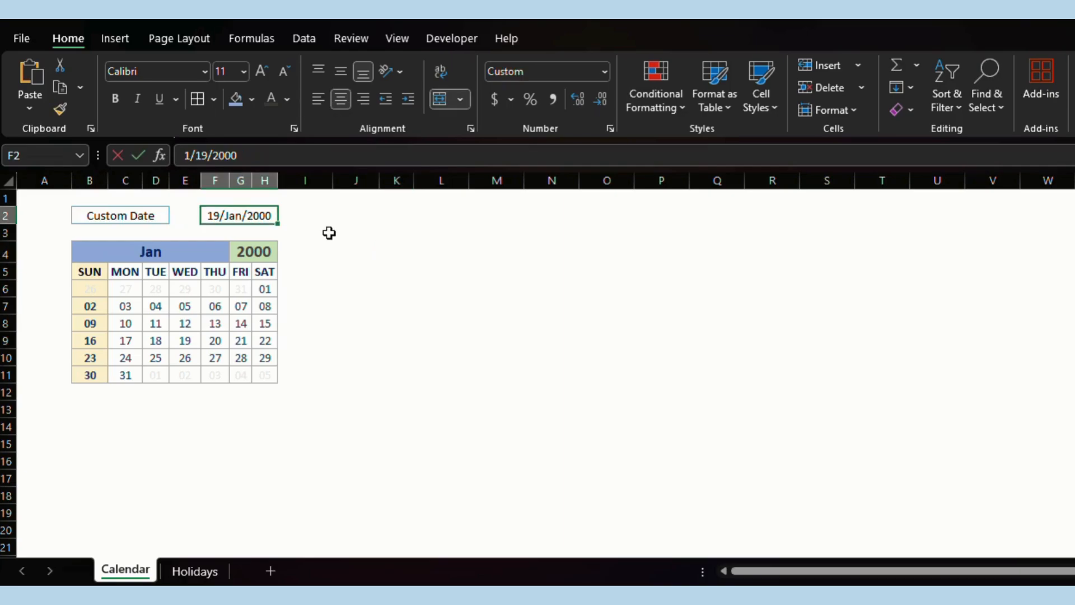
{"action": "type", "text": "Dec 2020"}
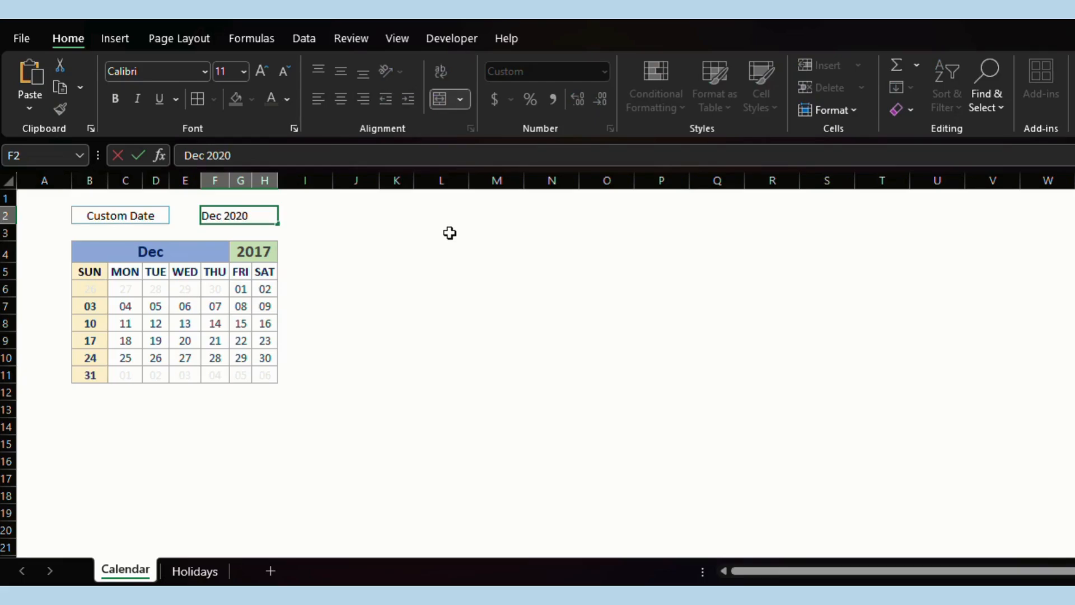
{"action": "key", "text": "Return"}
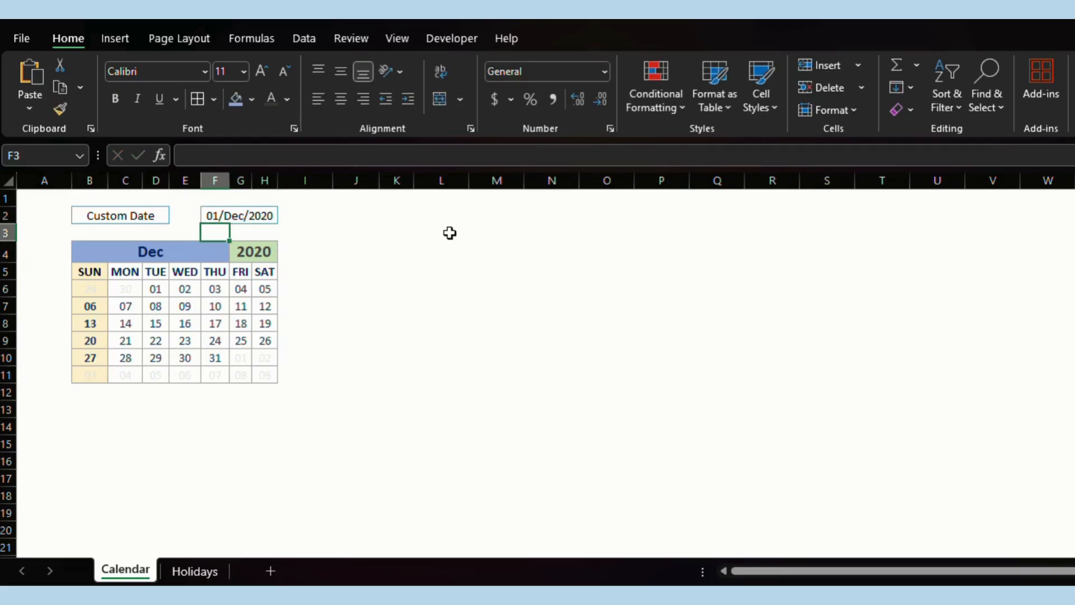
{"action": "left_click", "coordinate": [118, 216]}
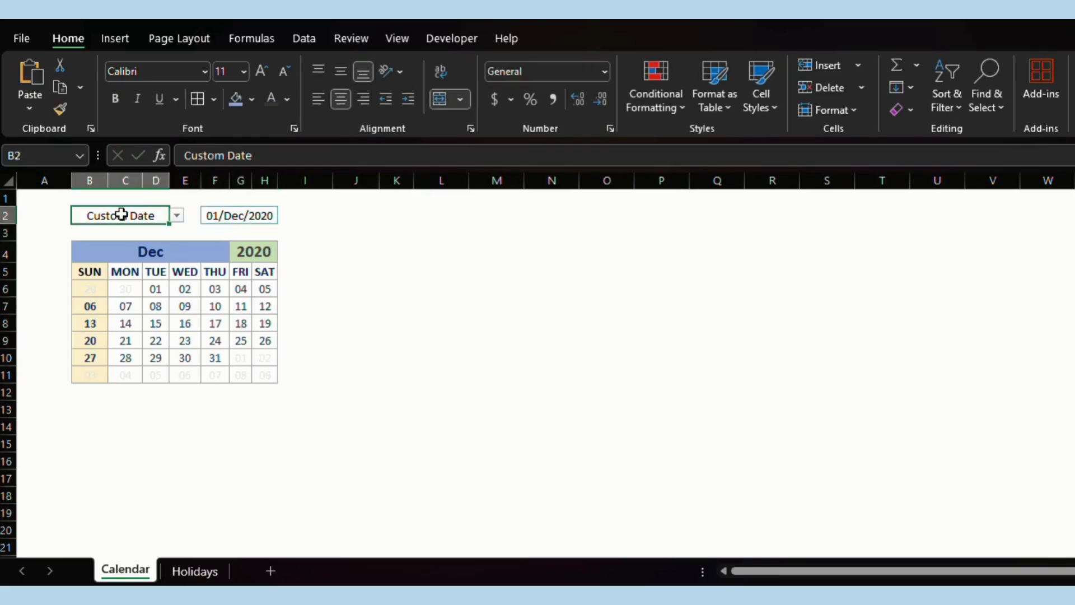
Fill B2 with Green, Accent 6, Lighter 40%.
{"action": "left_click", "coordinate": [252, 99]}
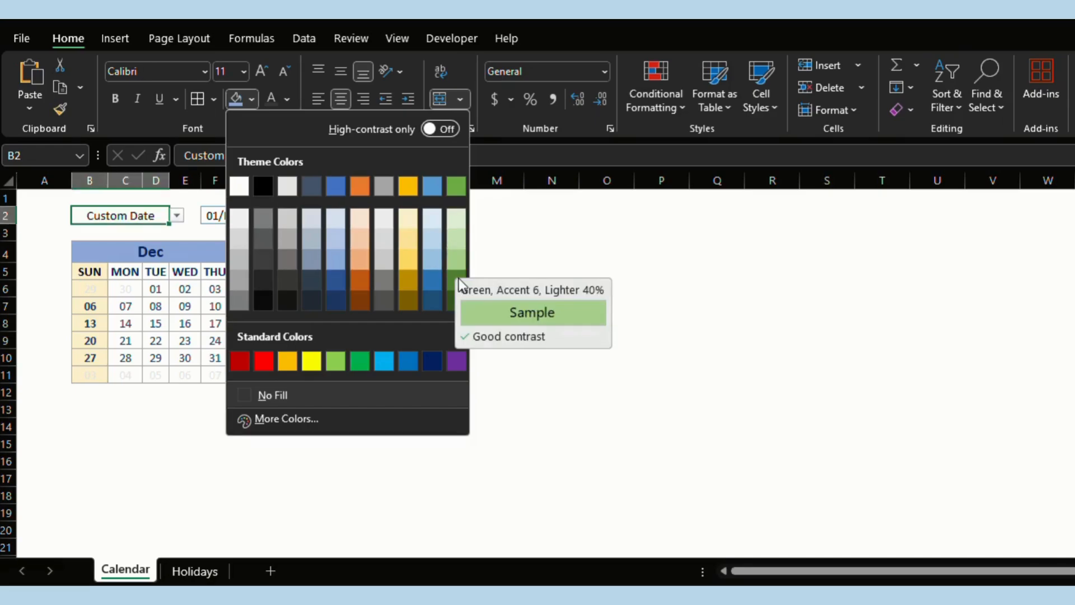
{"action": "left_click", "coordinate": [458, 263]}
{"action": "left_click", "coordinate": [516, 270]}
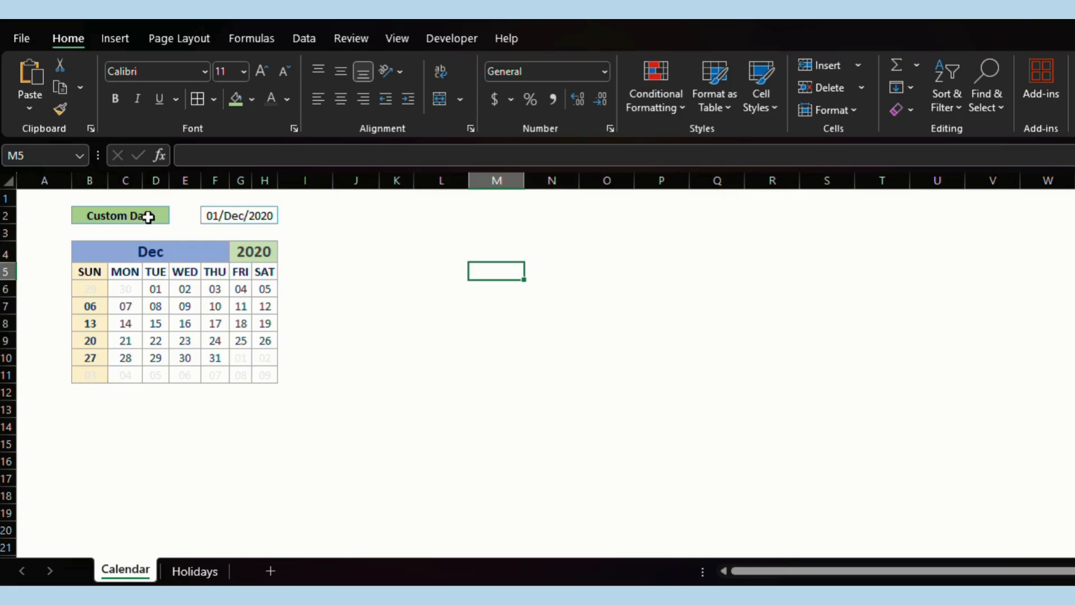
{"action": "left_click", "coordinate": [351, 251]}
Merge and centre J4:K4 and give it an outside border.
{"action": "left_click", "coordinate": [406, 253], "text": "shift"}
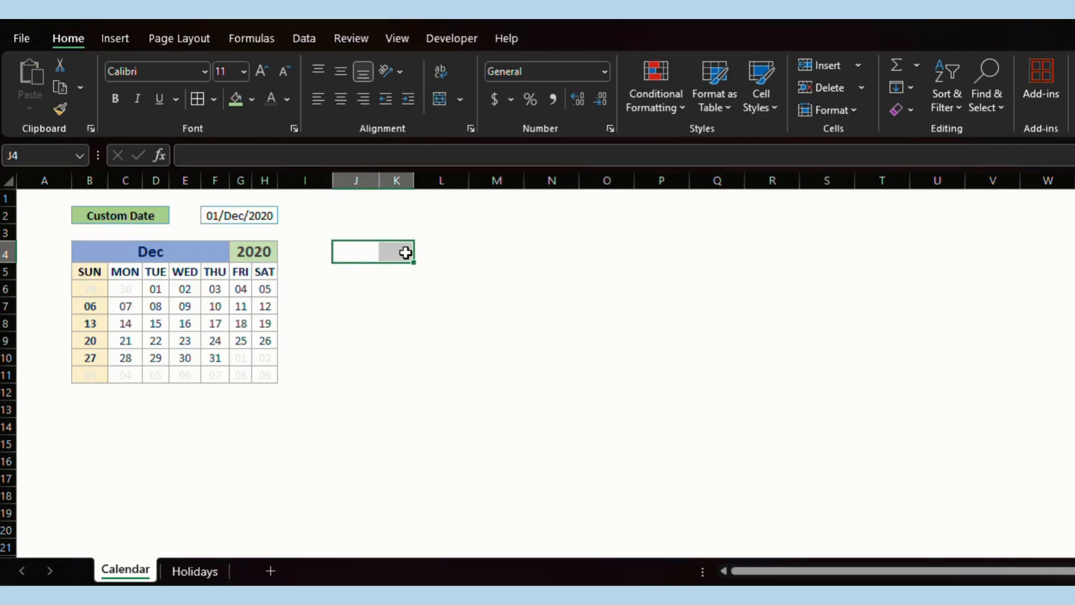
{"action": "left_click", "coordinate": [441, 97]}
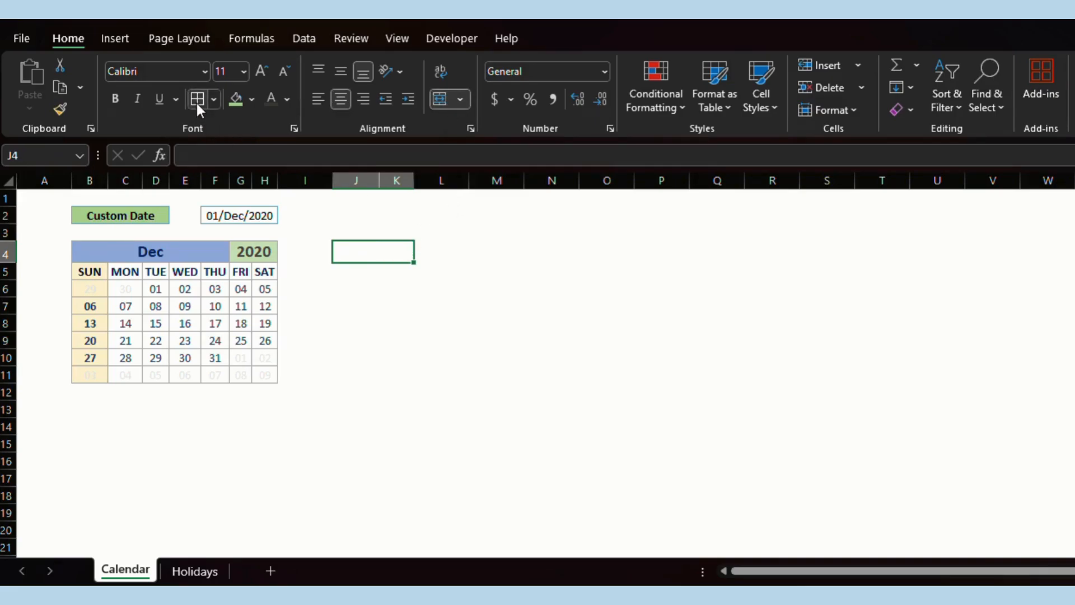
{"action": "left_click", "coordinate": [196, 100]}
{"action": "left_click", "coordinate": [509, 291]}
{"action": "left_click", "coordinate": [366, 257]}
Enter the heading 'Holidays for the month' and widen columns J and K.
{"action": "type", "text": "Holidays for t"}
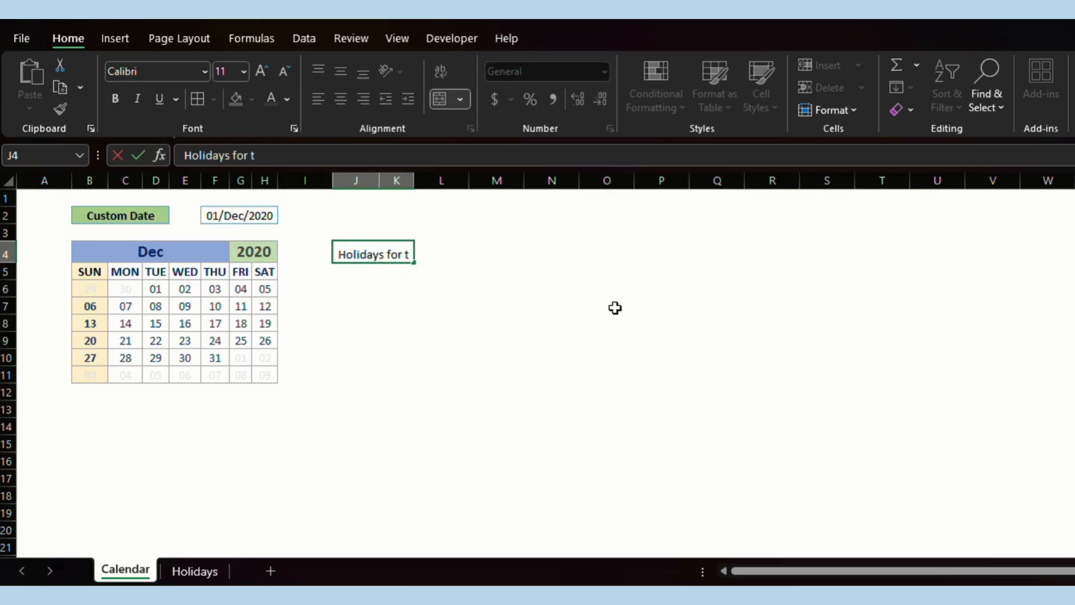
{"action": "type", "text": "he month"}
{"action": "key", "text": "Return"}
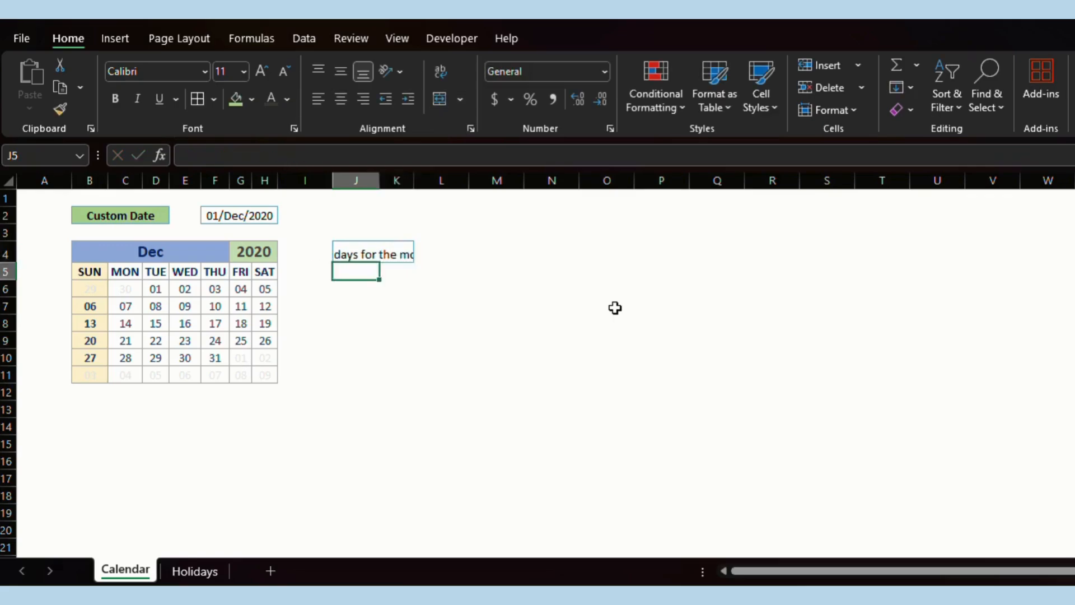
{"action": "key", "text": "Up"}
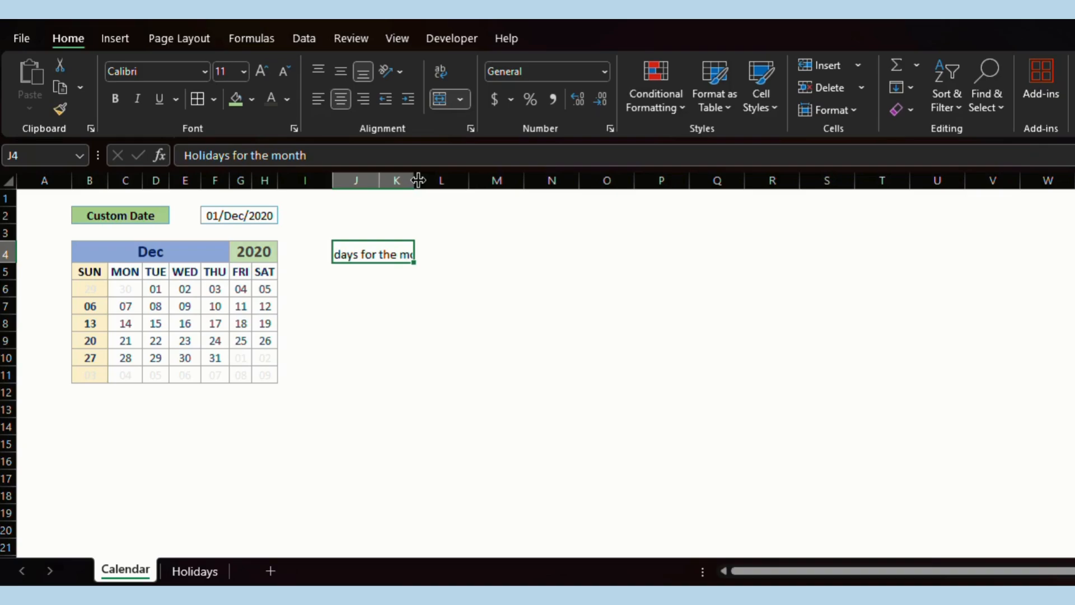
{"action": "left_click_drag", "start_coordinate": [418, 179], "coordinate": [560, 180]}
{"action": "left_click_drag", "start_coordinate": [380, 180], "coordinate": [418, 179]}
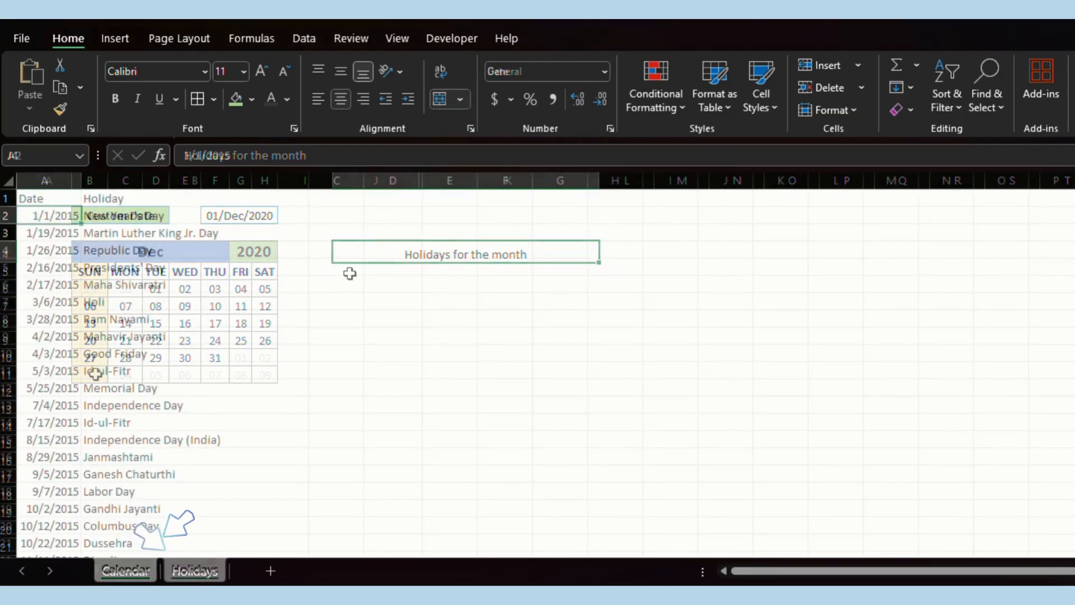
Check the extent of the holiday dates and names on the Holidays sheet.
{"action": "left_click", "coordinate": [192, 218]}
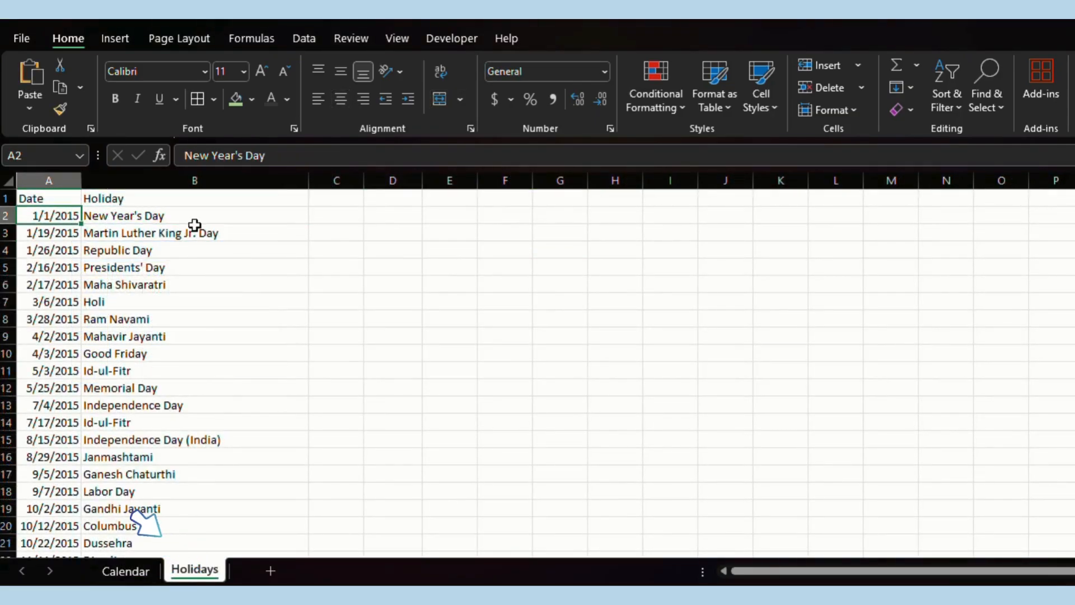
{"action": "key", "text": "ctrl+Down"}
{"action": "key", "text": "ctrl+Up"}
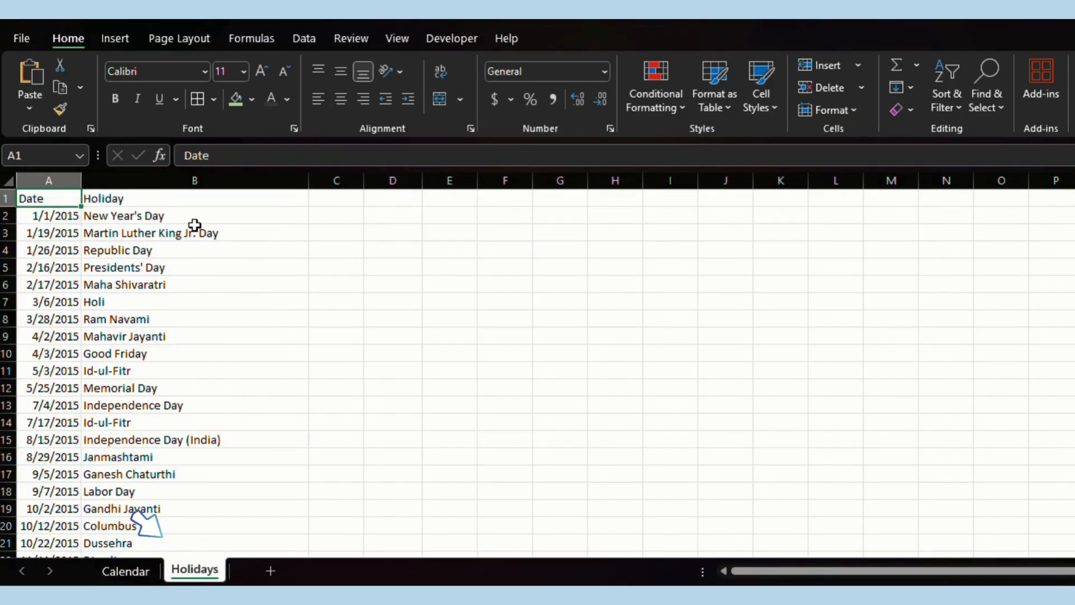
{"action": "key", "text": "Down"}
{"action": "key", "text": "Right"}
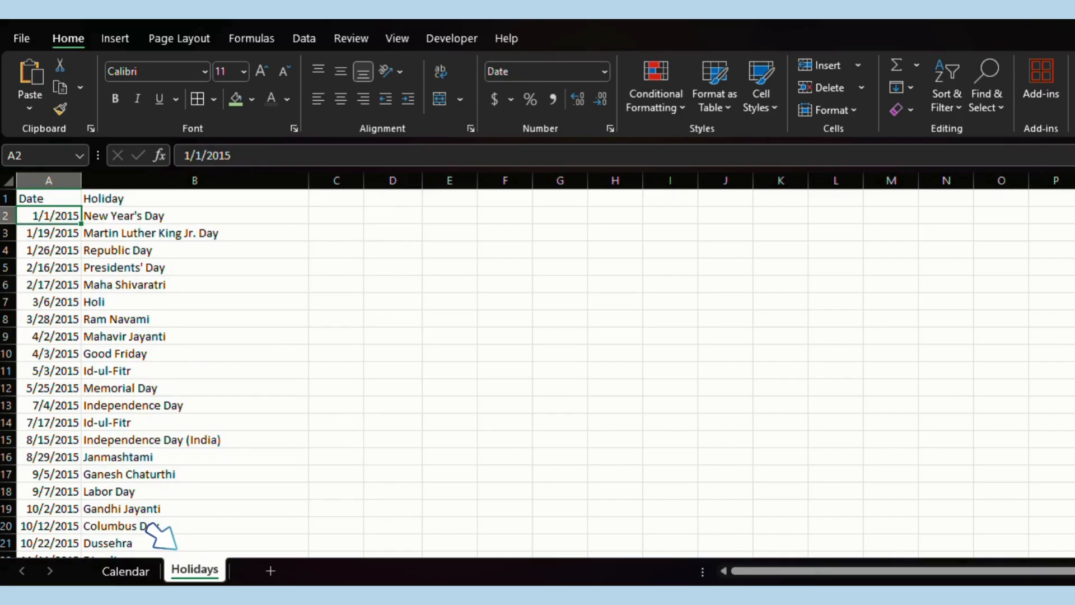
{"action": "left_click", "coordinate": [130, 569]}
Begin the J5 formula as =FILTER(Holidays!A1:B1000, ...
{"action": "type", "text": "=FILTER("}
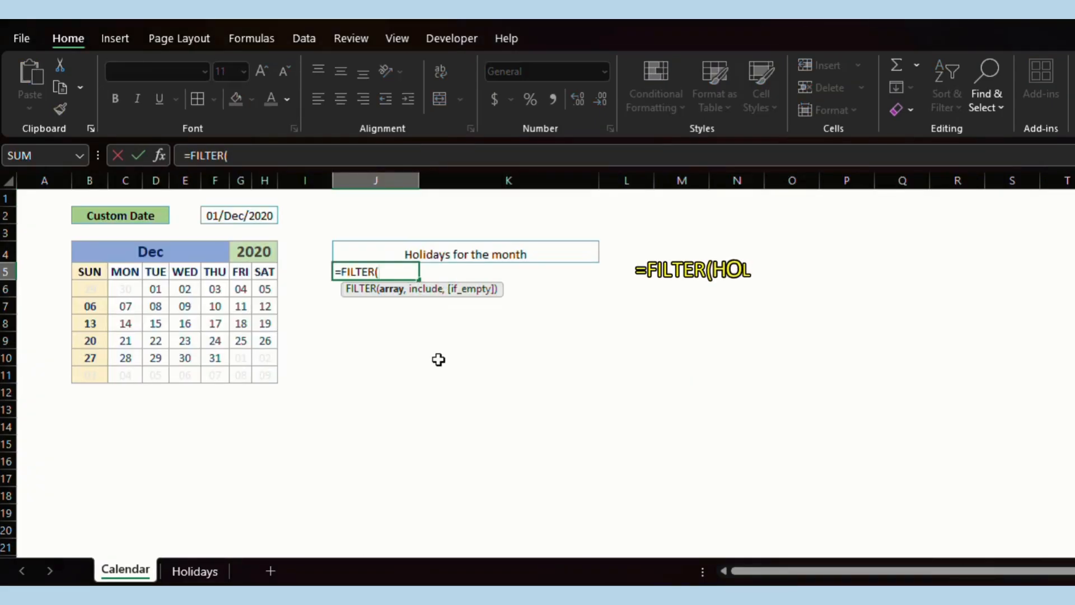
{"action": "left_click", "coordinate": [185, 570]}
{"action": "key", "text": "ctrl+Home"}
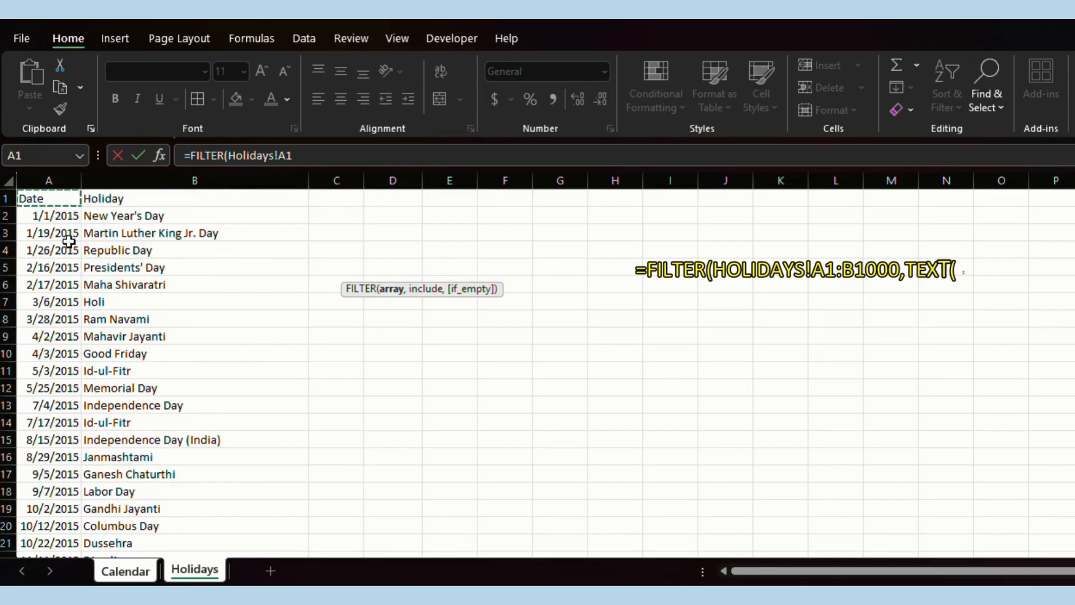
{"action": "key", "text": "shift+Right"}
{"action": "key", "text": "ctrl+shift+Down"}
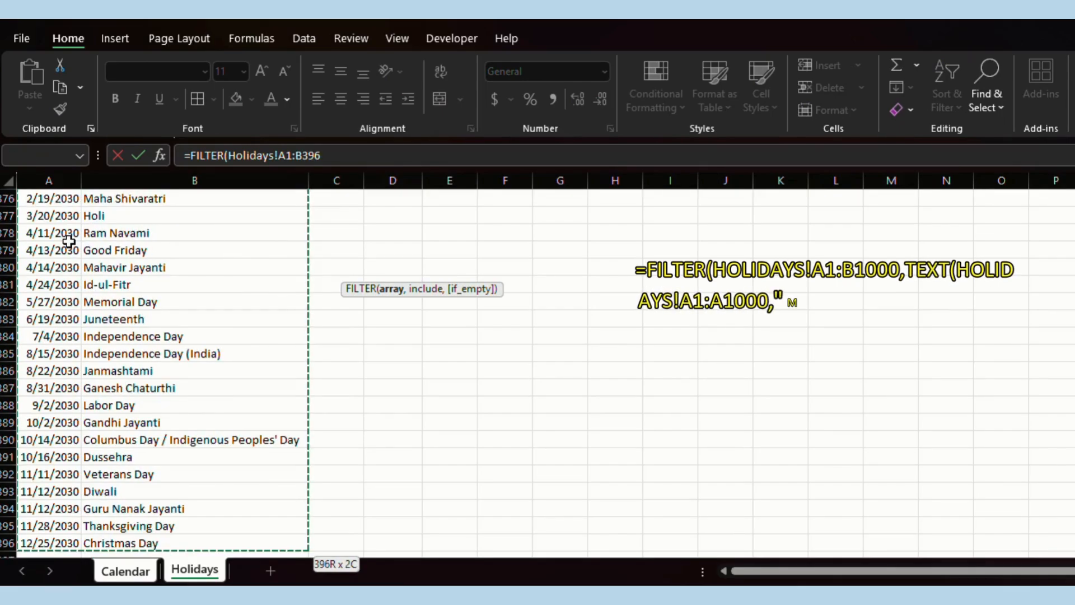
{"action": "left_click_drag", "start_coordinate": [301, 157], "coordinate": [322, 157]}
{"action": "type", "text": "1000,"}
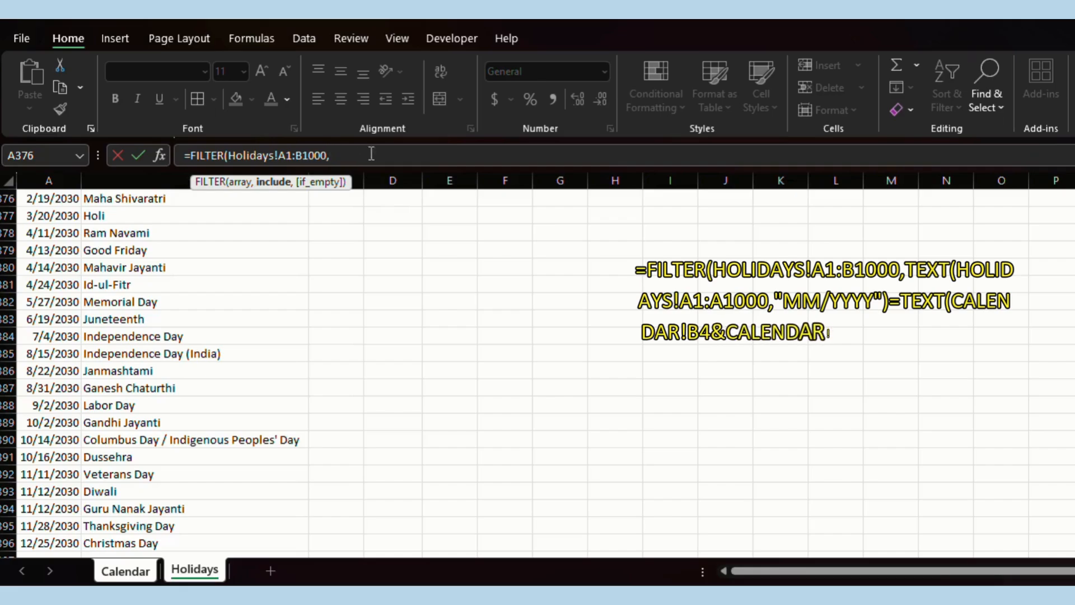
{"action": "key", "text": "Left"}
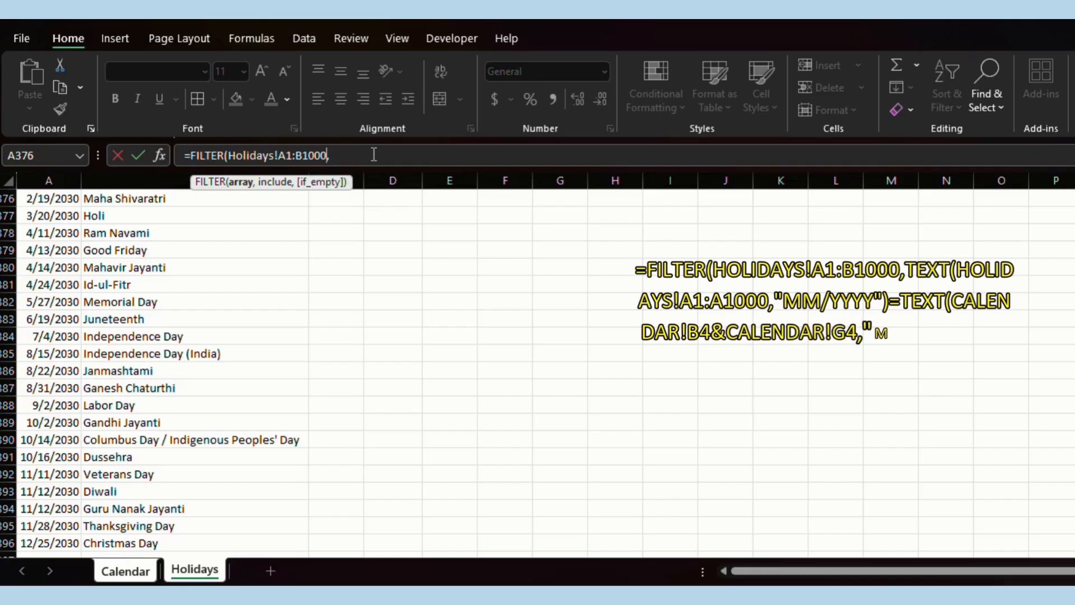
{"action": "key", "text": "ctrl+shift+Left"}
{"action": "key", "text": "ctrl+shift+Left"}
{"action": "key", "text": "ctrl+shift+Left"}
{"action": "key", "text": "ctrl+shift+Left"}
{"action": "key", "text": "End"}
Add the condition TEXT(Holidays!A1:A1000,"mm/yyyy")=TEXT( to the FILTER formula.
{"action": "type", "text": "TEXT("}
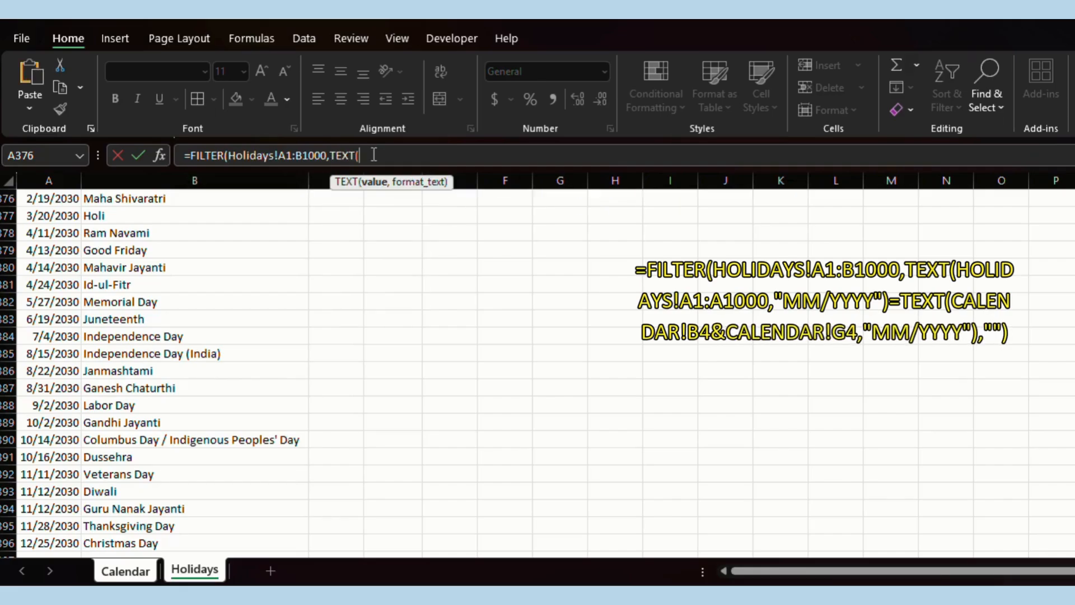
{"action": "type", "text": "Holidays!A1:B1000"}
{"action": "left_click", "coordinate": [433, 158]}
{"action": "key", "text": "BackSpace"}
{"action": "type", "text": "A"}
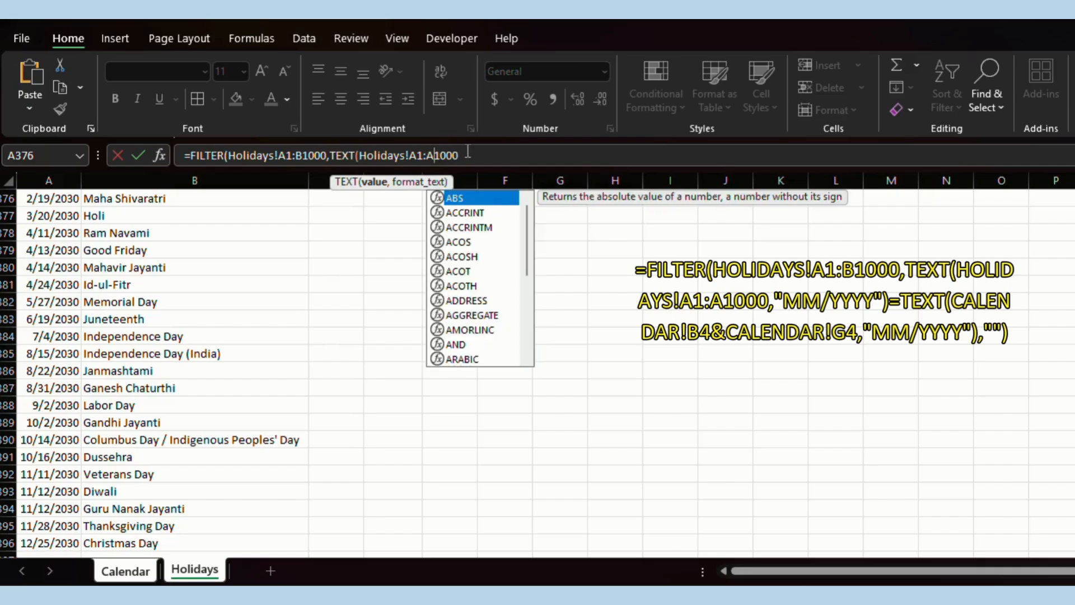
{"action": "double_click", "coordinate": [468, 151]}
{"action": "key", "text": "End"}
{"action": "type", "text": ", m"}
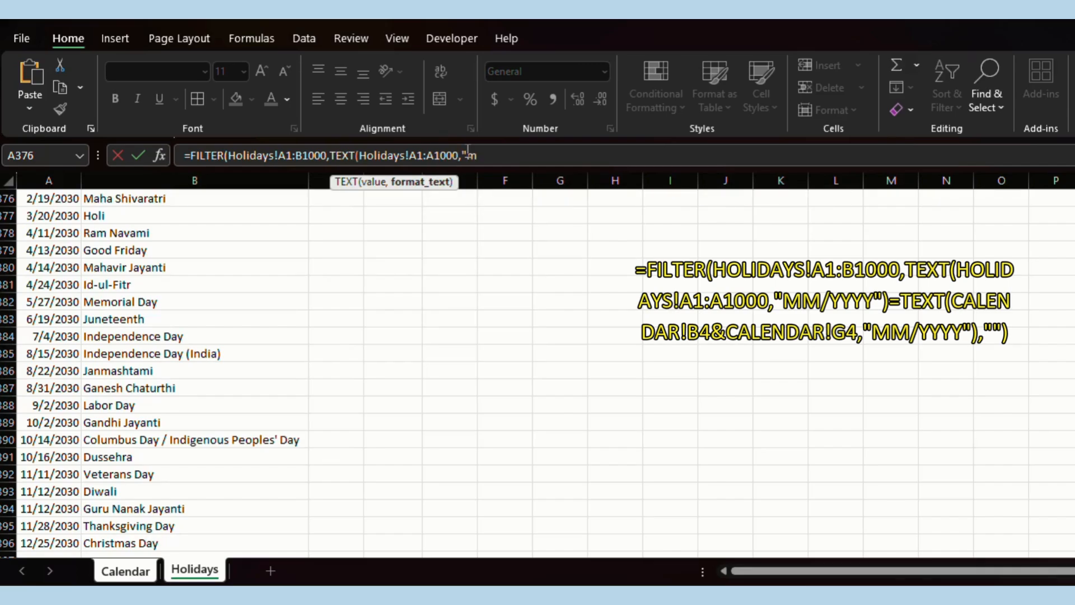
{"action": "type", "text": "m/dd"}
{"action": "key", "text": "BackSpace"}
{"action": "type", "text": "yyyy\")=TEXT("}
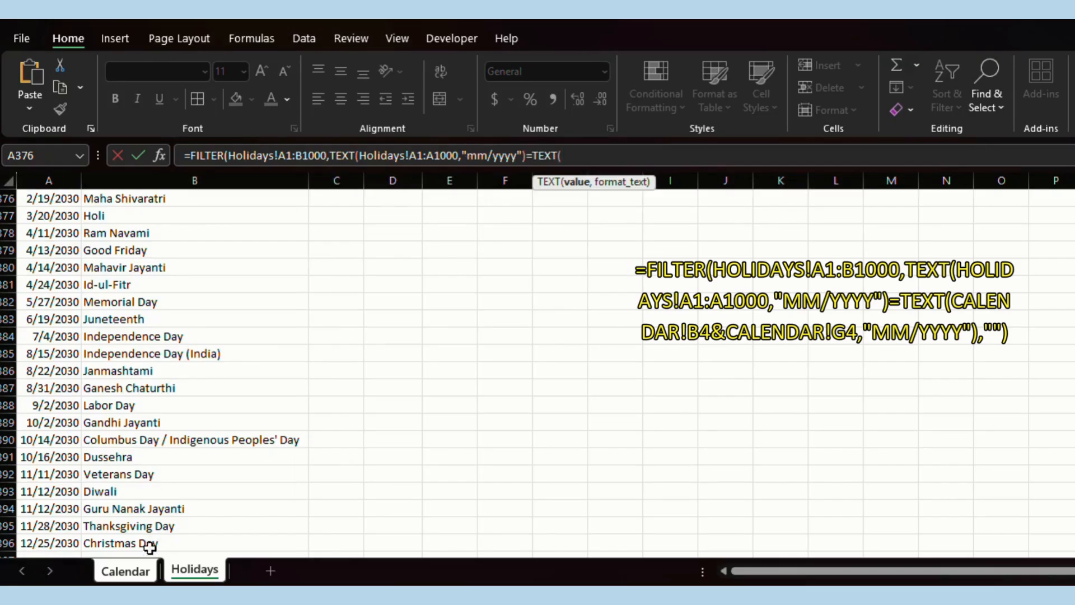
Finish the formula with Calendar!B4&Calendar!G4,"mm/yyyy"),"") and commit it.
{"action": "left_click", "coordinate": [125, 570]}
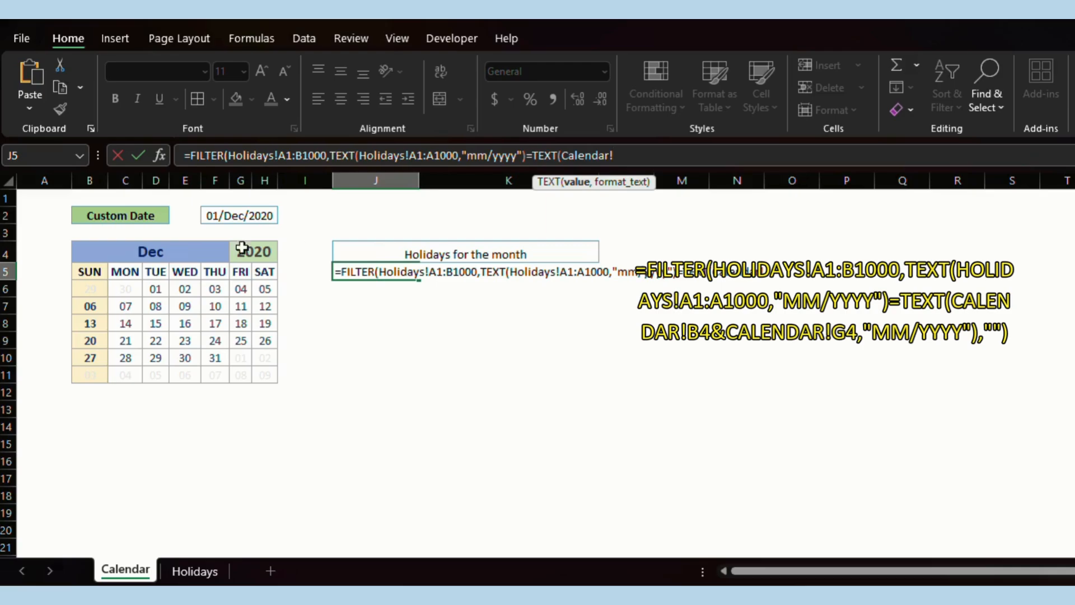
{"action": "left_click", "coordinate": [178, 252]}
{"action": "type", "text": "&"}
{"action": "left_click", "coordinate": [249, 252]}
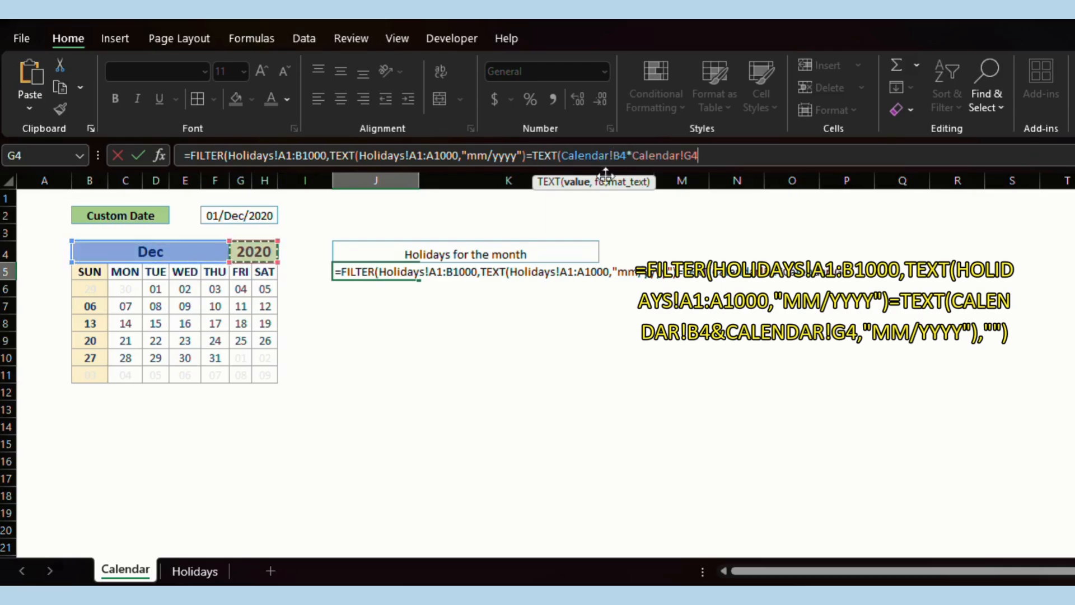
{"action": "left_click", "coordinate": [635, 155]}
{"action": "left_click", "coordinate": [719, 156]}
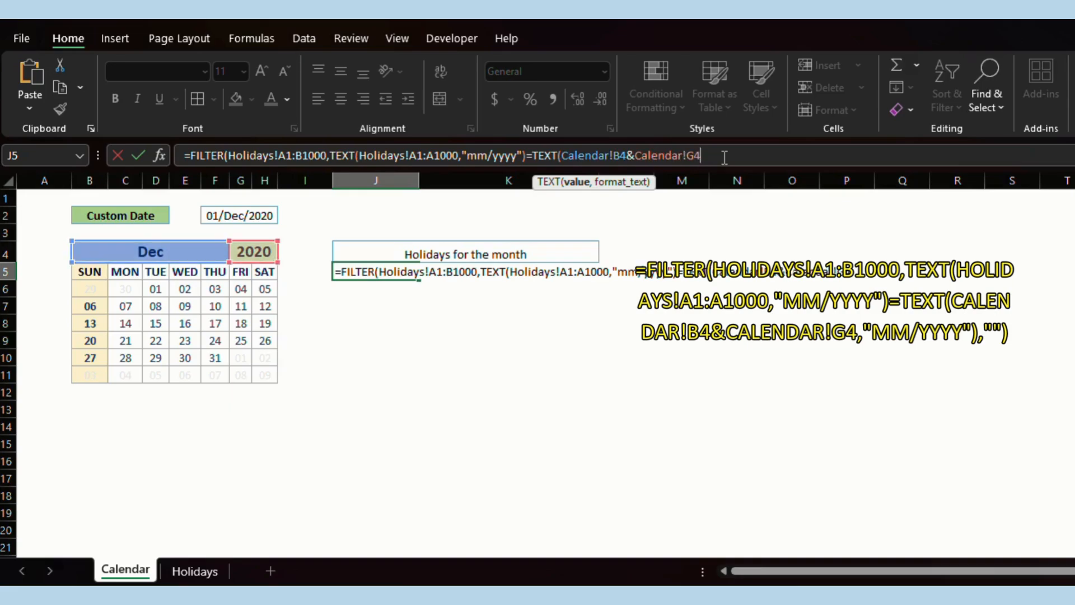
{"action": "type", "text": ",\"mm/yyyy\""}
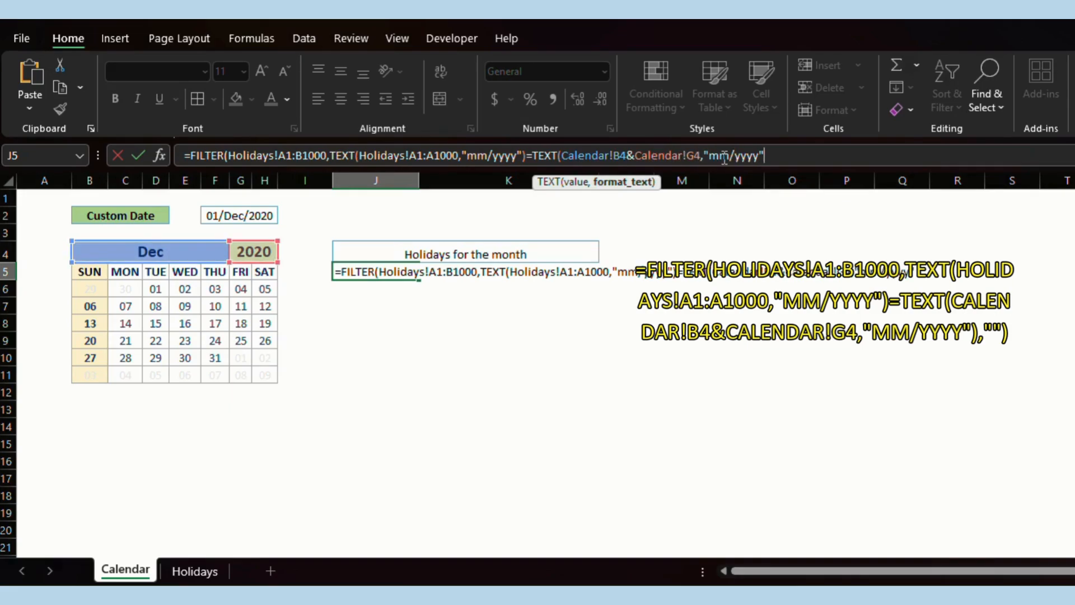
{"action": "type", "text": "),\"\")"}
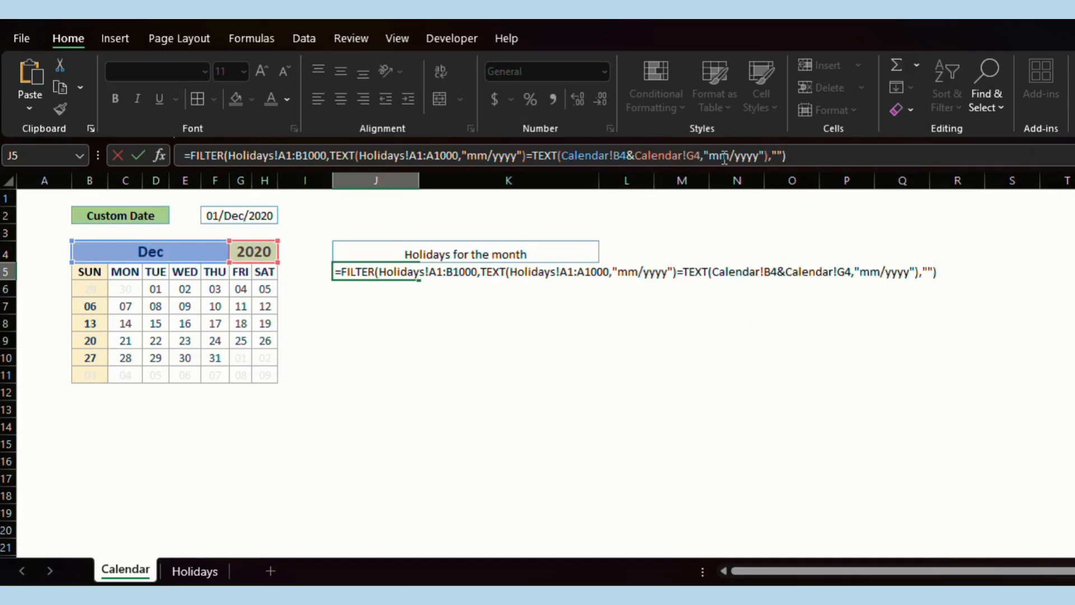
{"action": "key", "text": "Return"}
Centre J4:K11 both horizontally and vertically.
{"action": "key", "text": "Up"}
{"action": "key", "text": "Up"}
{"action": "key", "text": "shift+Down"}
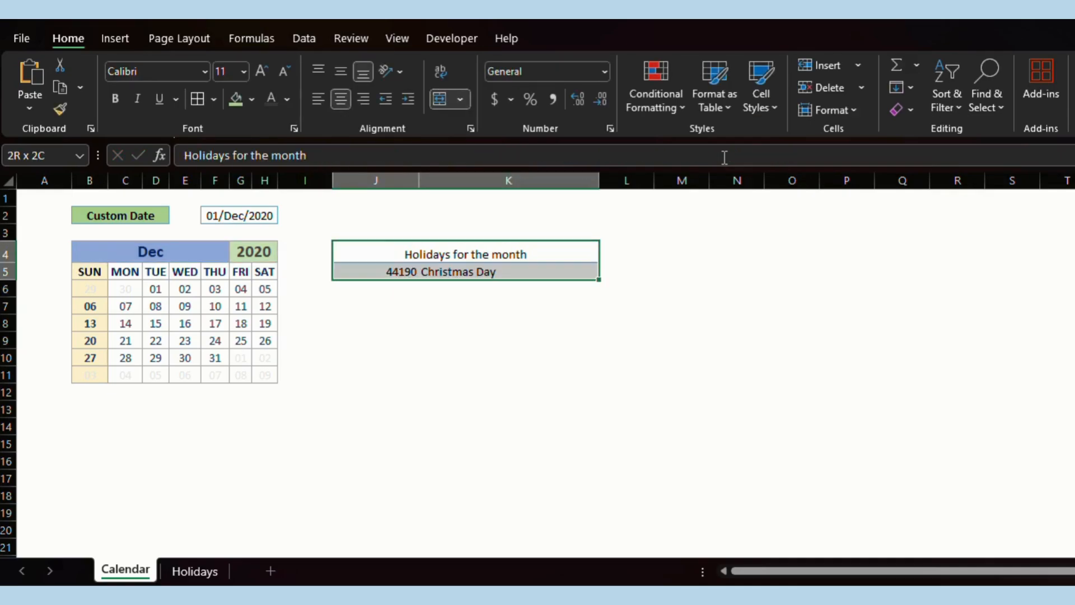
{"action": "key", "text": "shift+Down"}
{"action": "key", "text": "shift+Down"}
{"action": "key", "text": "shift+Down"}
{"action": "key", "text": "shift+Down"}
{"action": "key", "text": "shift+Down"}
{"action": "key", "text": "shift+Down"}
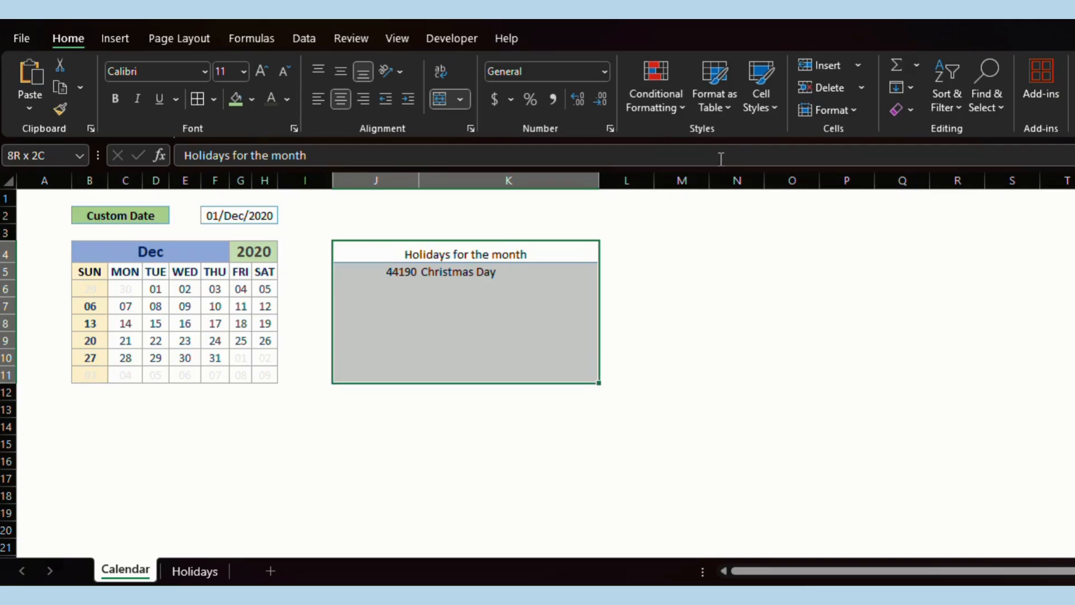
{"action": "left_click", "coordinate": [345, 96]}
{"action": "left_click", "coordinate": [342, 72]}
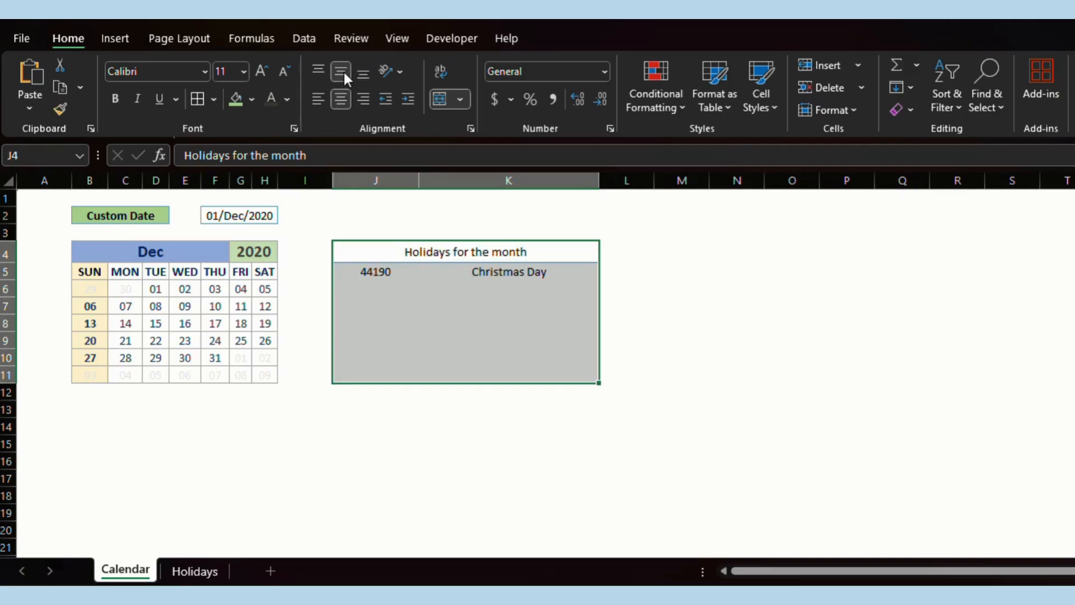
Give J5:J11 a custom date format showing dates like 25-Dec-2020.
{"action": "left_click_drag", "start_coordinate": [377, 272], "coordinate": [367, 382]}
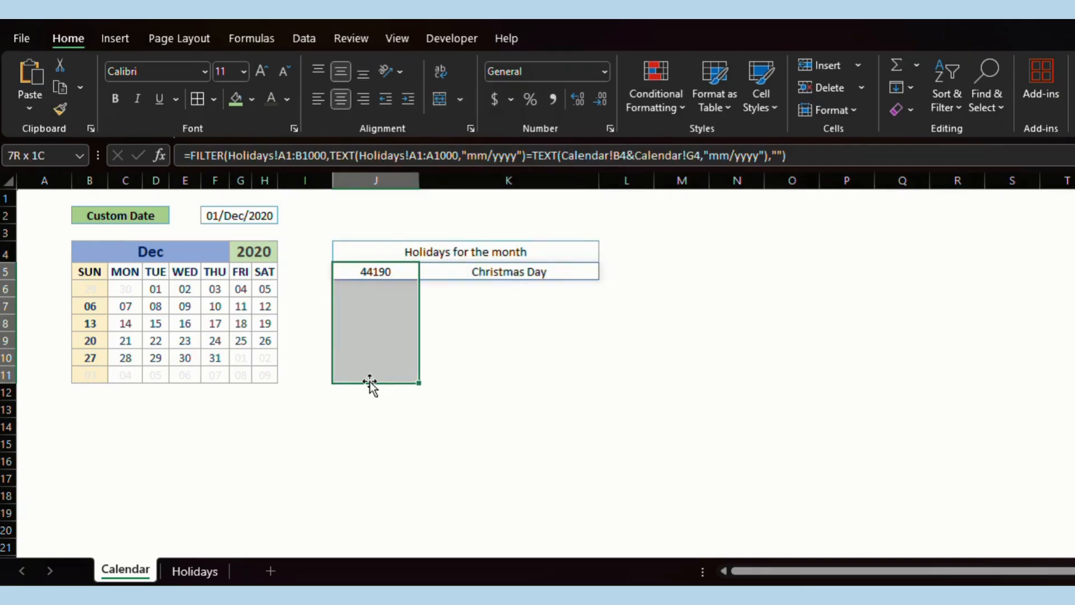
{"action": "right_click", "coordinate": [366, 310]}
{"action": "left_click", "coordinate": [478, 491]}
{"action": "left_click", "coordinate": [291, 387]}
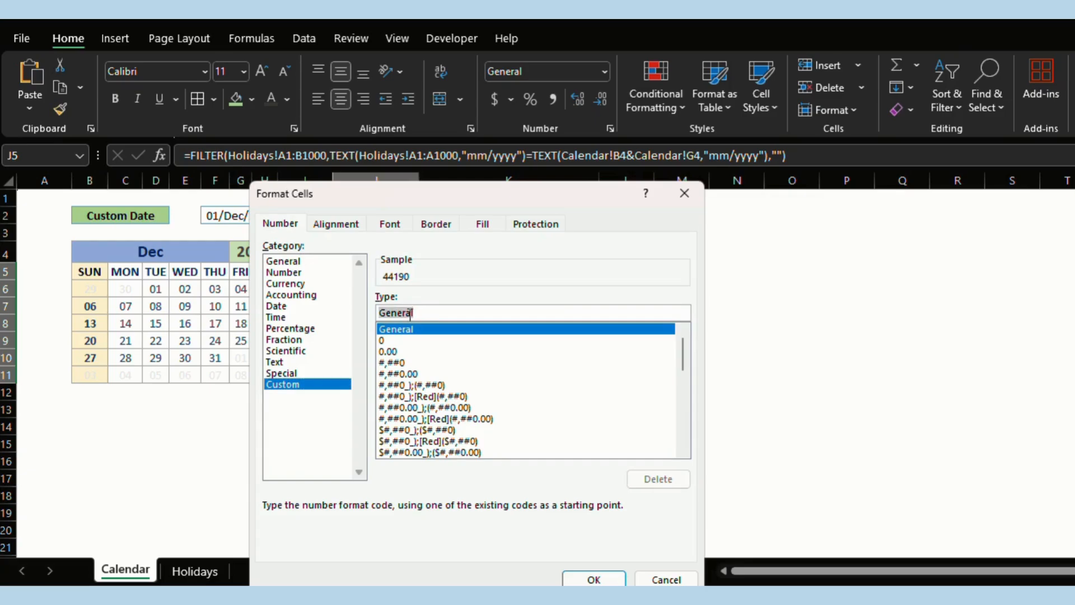
{"action": "left_click", "coordinate": [595, 579]}
{"action": "left_click", "coordinate": [528, 364]}
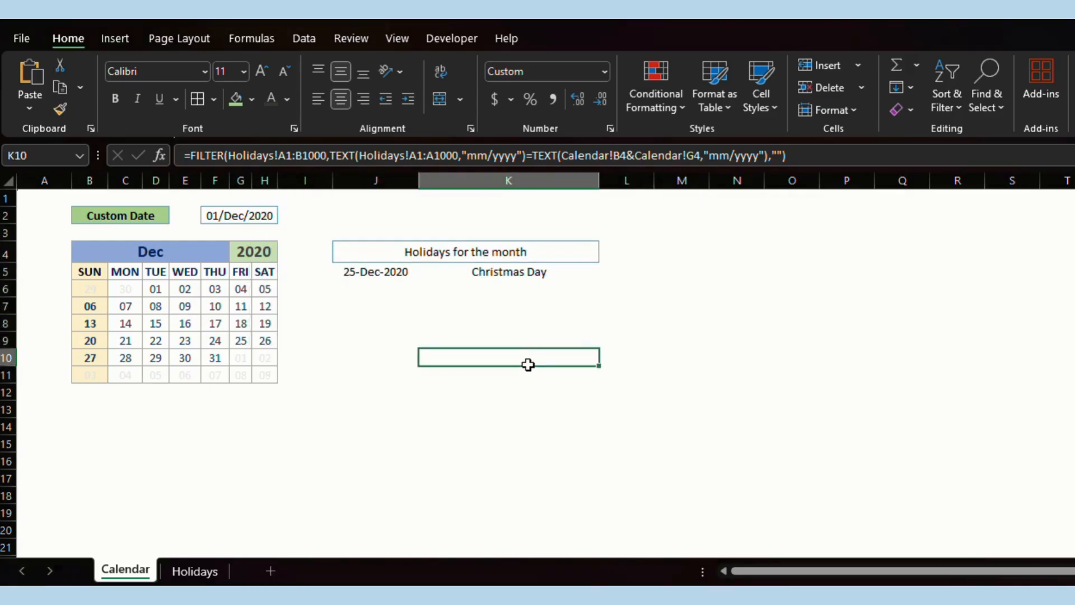
{"action": "left_click", "coordinate": [419, 251]}
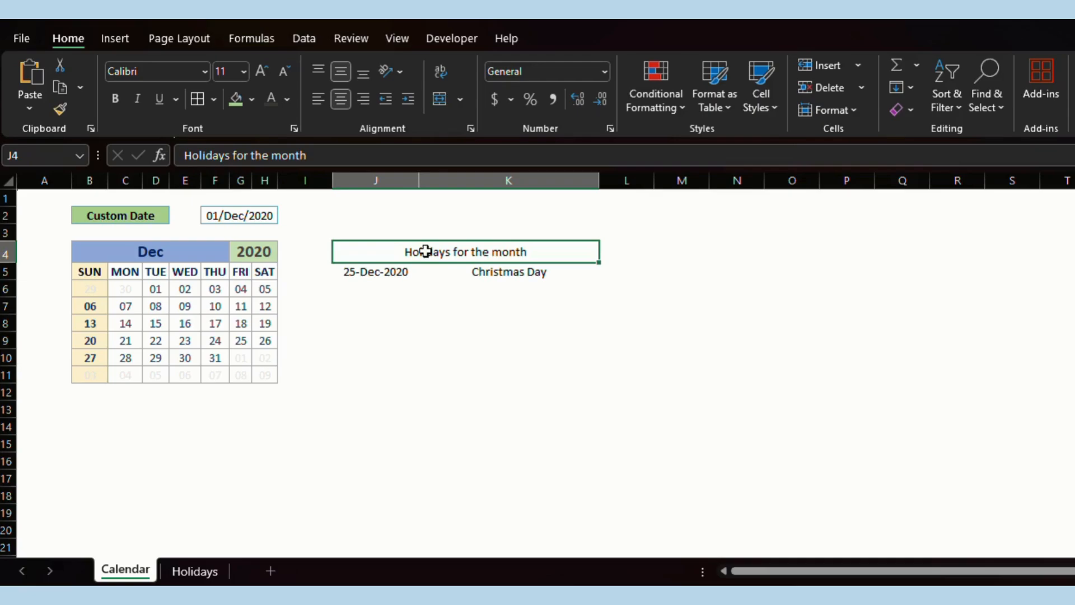
Bold the 'Holidays for the month' heading in J4.
{"action": "key", "text": "ctrl+b"}
{"action": "left_click", "coordinate": [504, 365]}
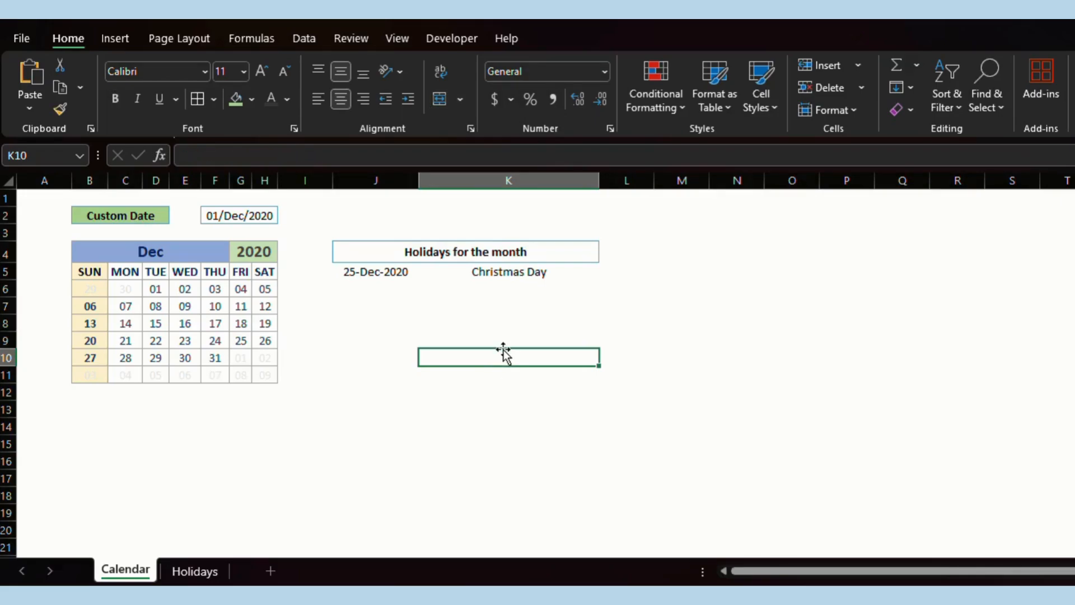
{"action": "left_click", "coordinate": [407, 249]}
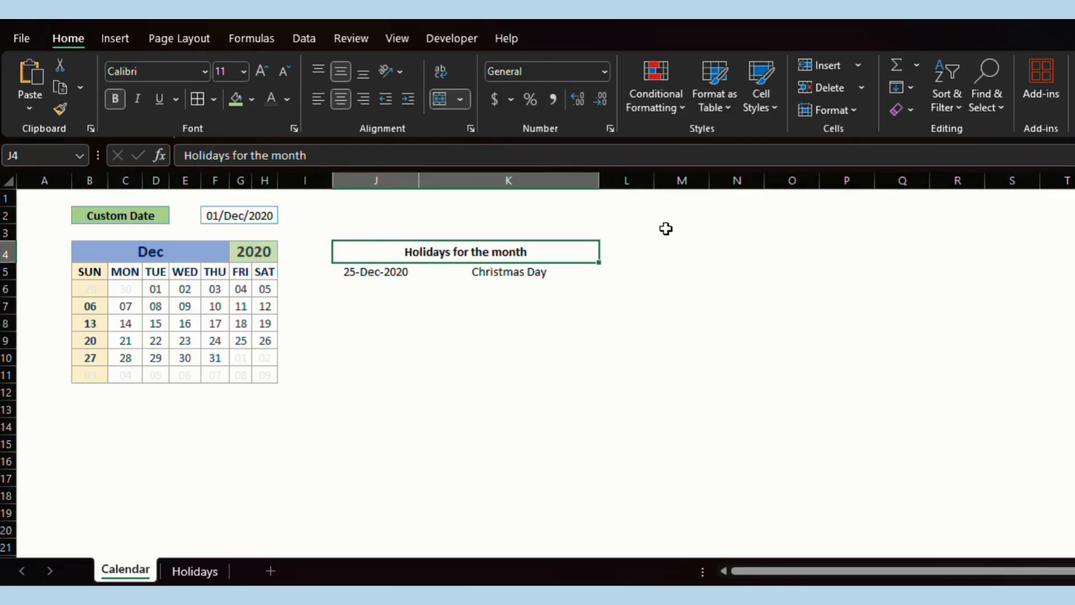
Create a formula-based conditional rule =$J$5="" for the heading.
{"action": "left_click", "coordinate": [679, 111]}
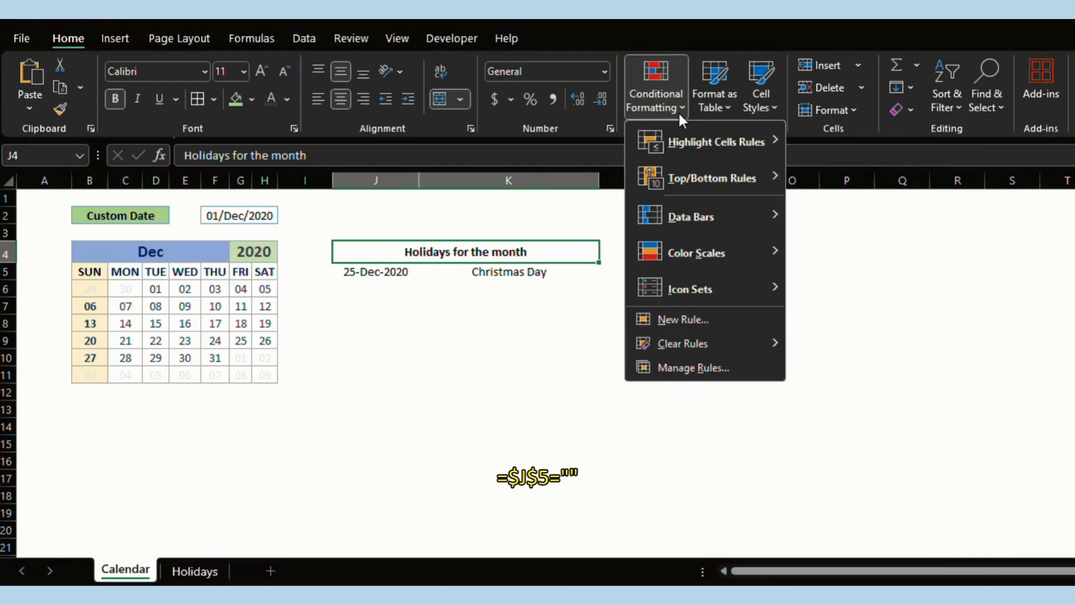
{"action": "left_click", "coordinate": [662, 324]}
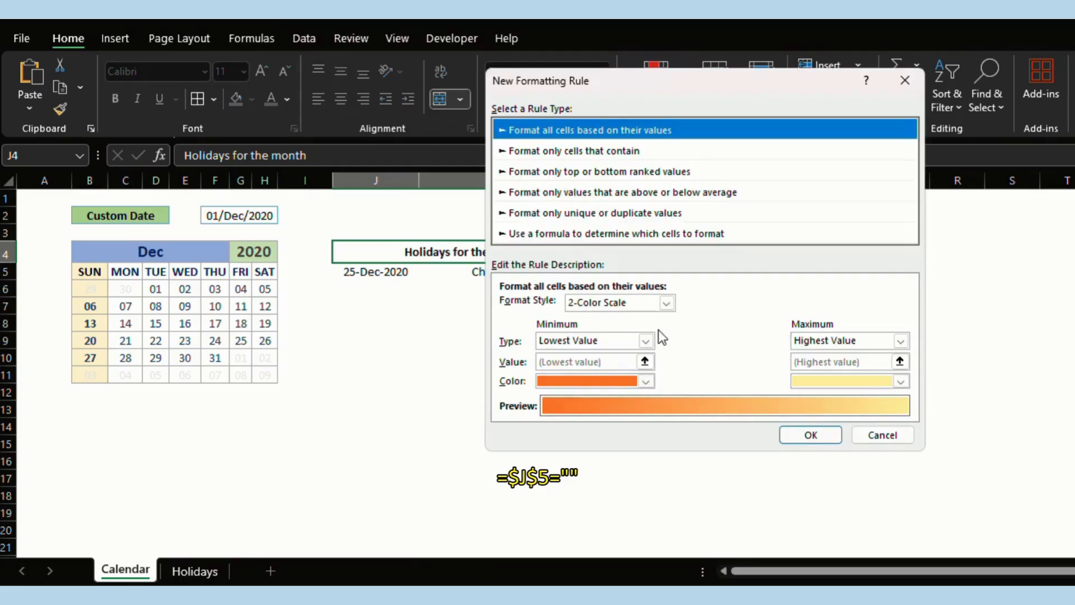
{"action": "left_click", "coordinate": [573, 233]}
{"action": "left_click", "coordinate": [532, 305]}
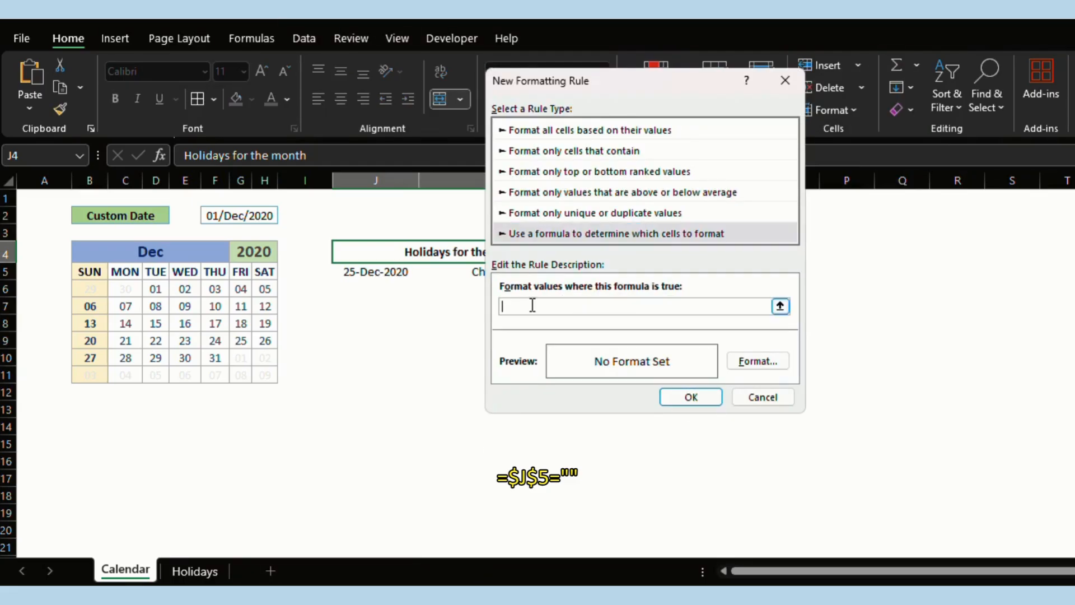
{"action": "left_click", "coordinate": [380, 273]}
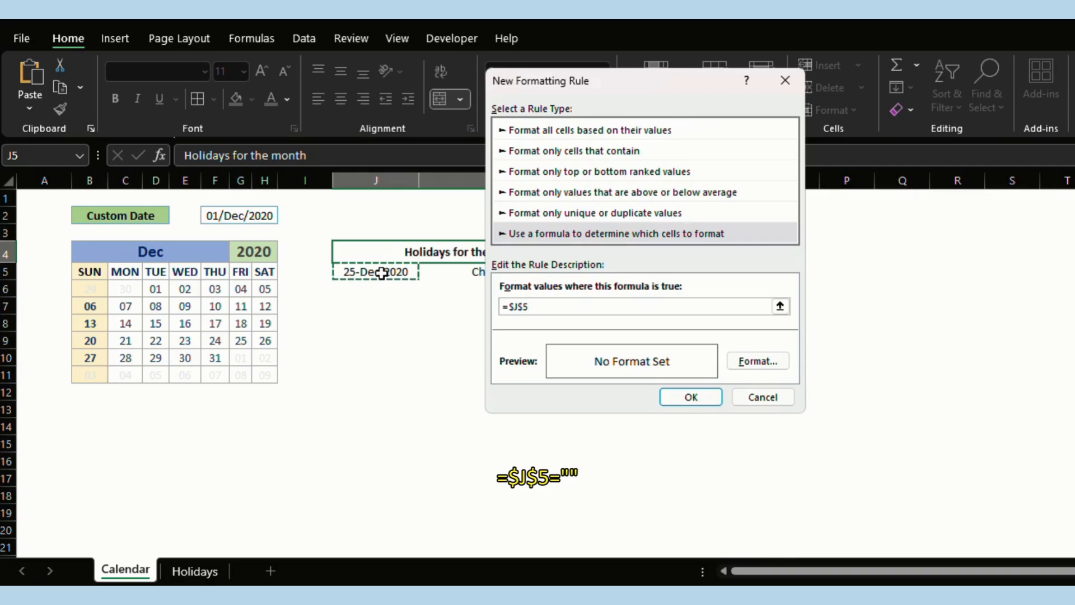
{"action": "type", "text": "=\"\""}
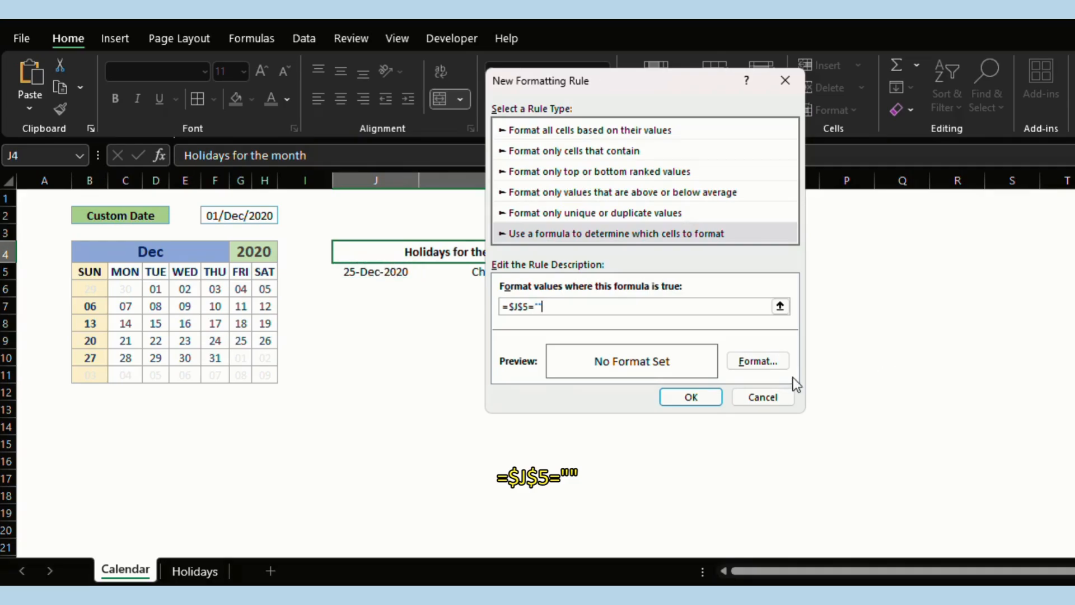
Set the rule's format to white font with no borders and save it.
{"action": "left_click", "coordinate": [765, 361]}
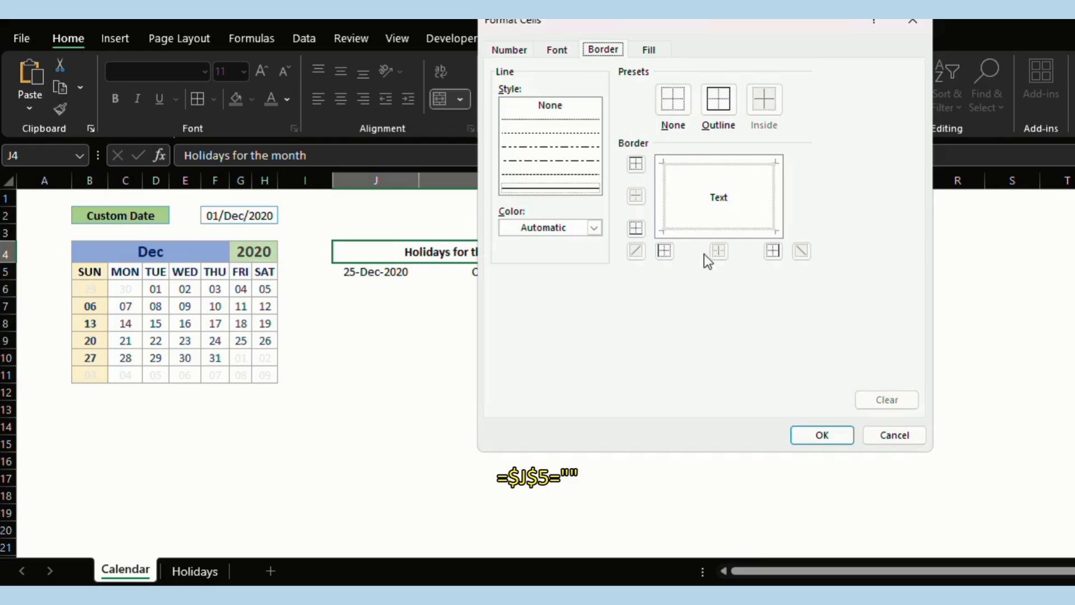
{"action": "left_click", "coordinate": [557, 51]}
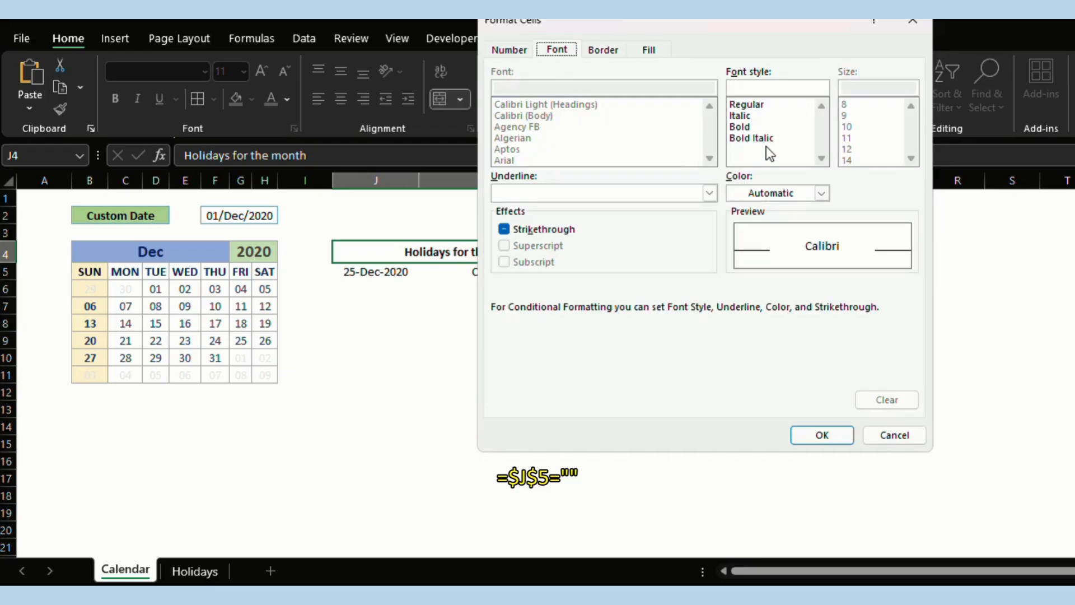
{"action": "left_click", "coordinate": [753, 193]}
{"action": "left_click", "coordinate": [739, 270]}
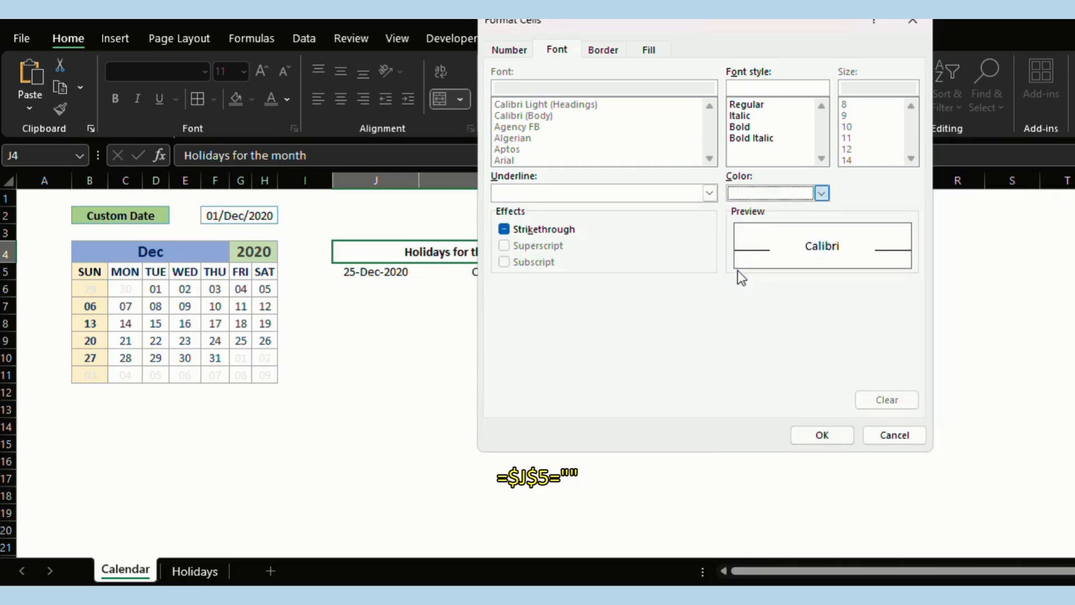
{"action": "left_click", "coordinate": [606, 54]}
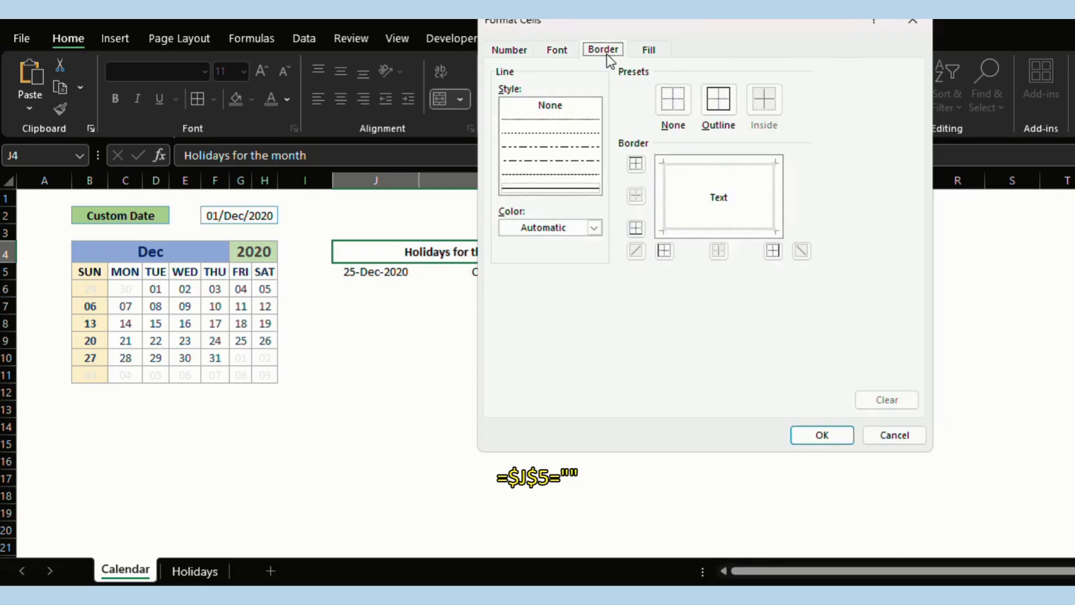
{"action": "left_click", "coordinate": [677, 100]}
{"action": "left_click", "coordinate": [821, 437]}
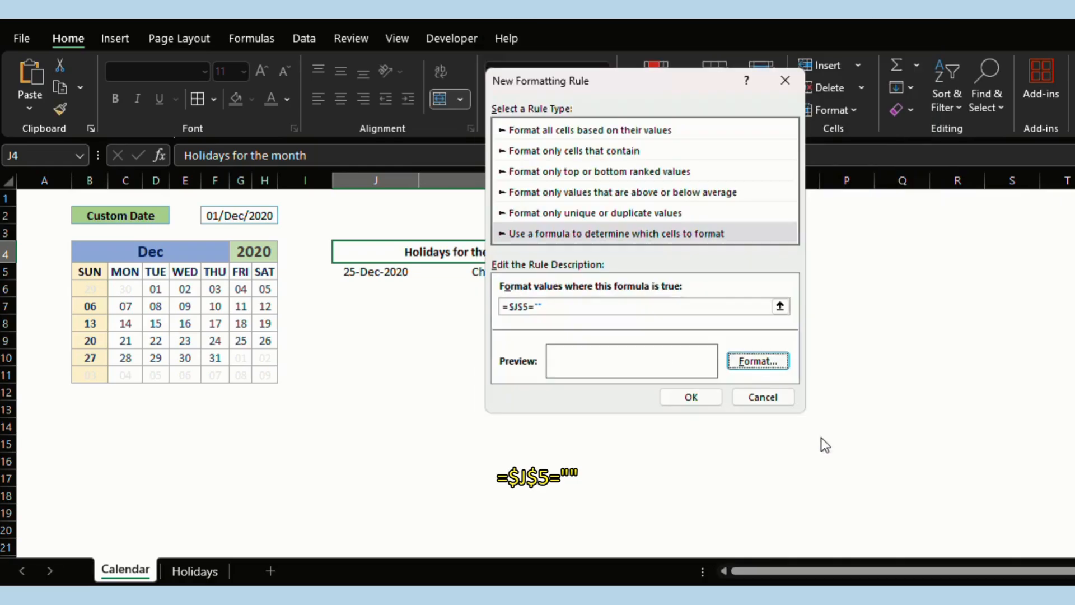
{"action": "left_click", "coordinate": [711, 400]}
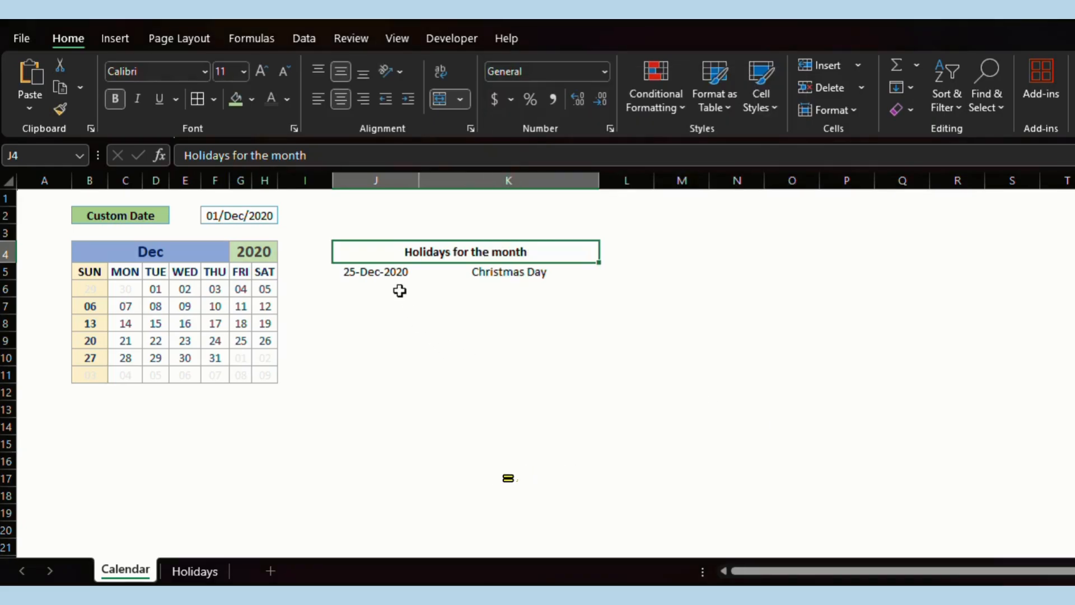
Start a formula rule =J5<>"" on the holidays range J5:K11.
{"action": "left_click_drag", "start_coordinate": [383, 273], "coordinate": [564, 377]}
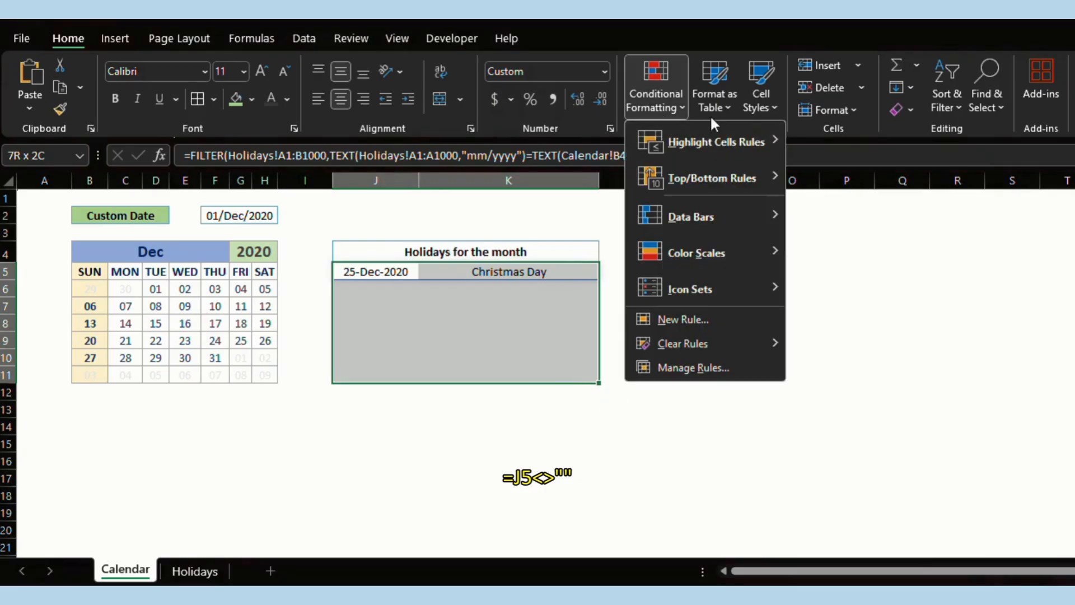
{"action": "left_click", "coordinate": [700, 316]}
{"action": "left_click", "coordinate": [508, 215]}
{"action": "left_click", "coordinate": [477, 284]}
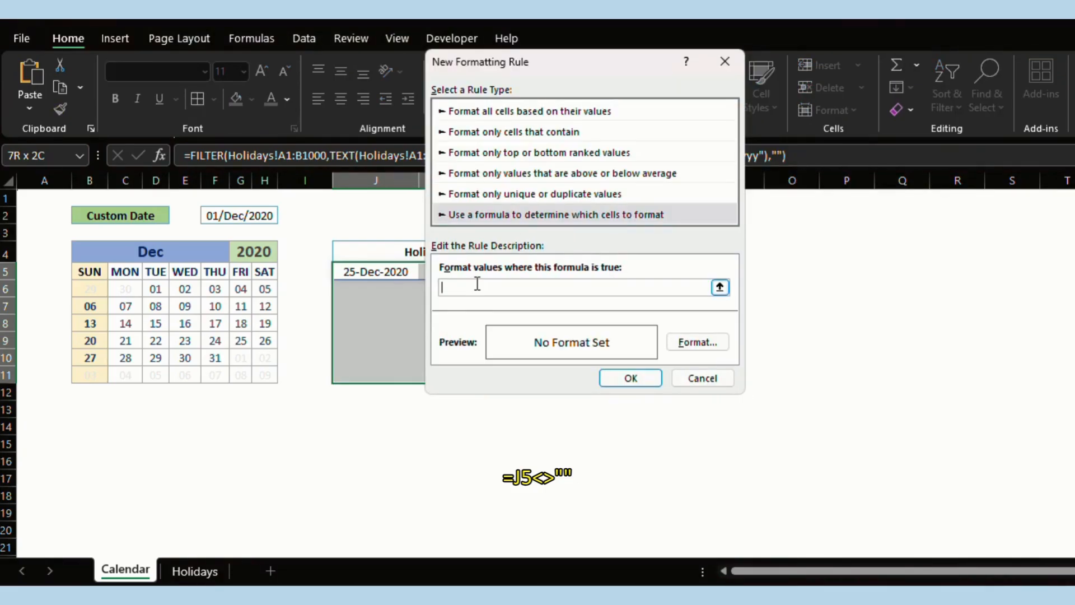
{"action": "left_click", "coordinate": [379, 272]}
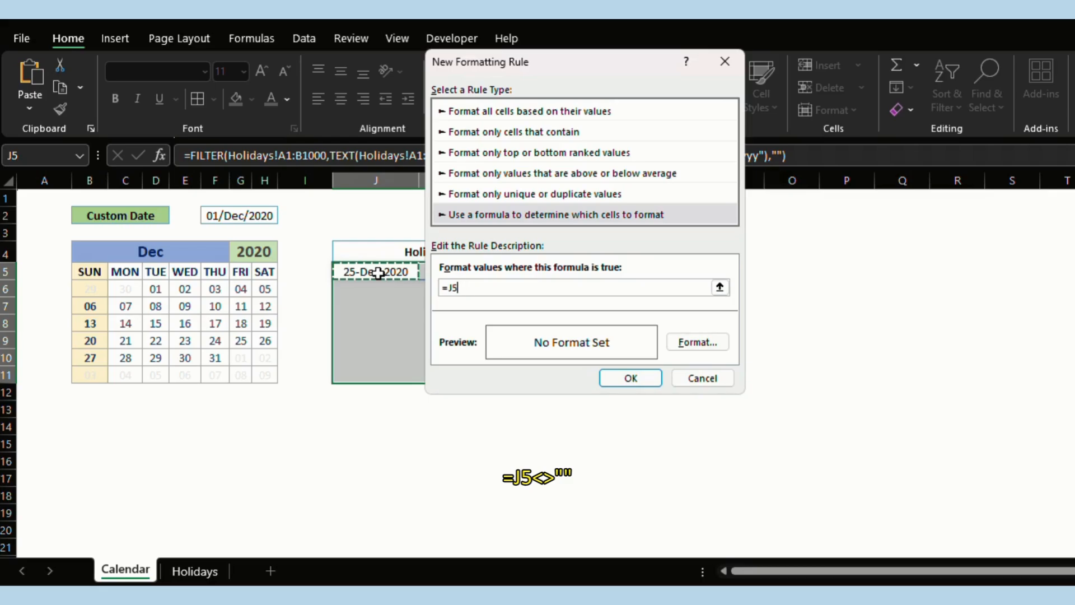
{"action": "type", "text": "<>"}
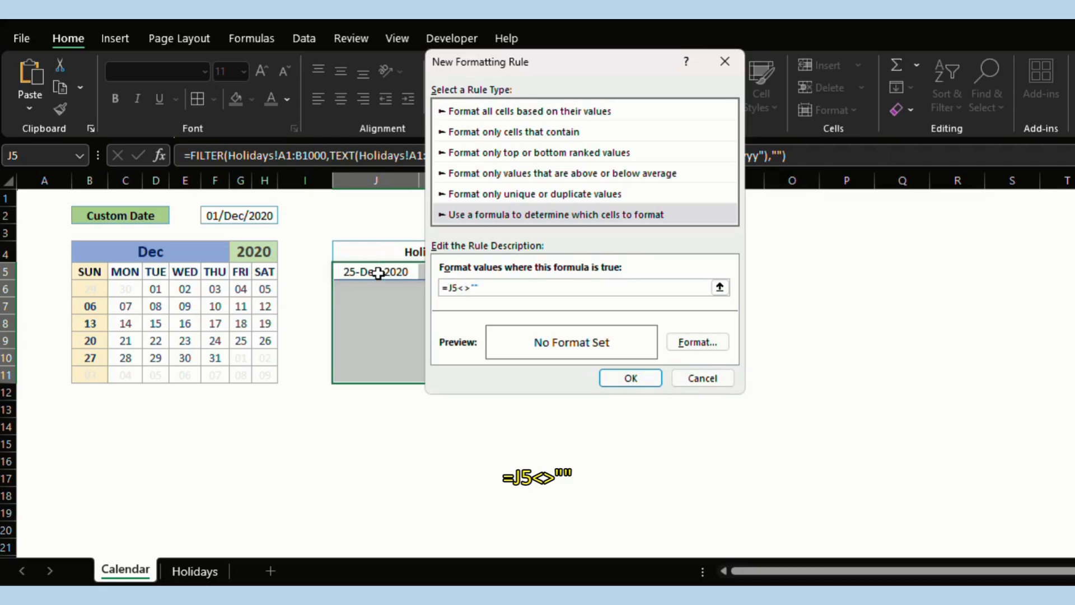
Make the rule's format italic with a blue outline border.
{"action": "left_click", "coordinate": [697, 342]}
{"action": "left_click_drag", "start_coordinate": [766, 23], "coordinate": [826, 103]}
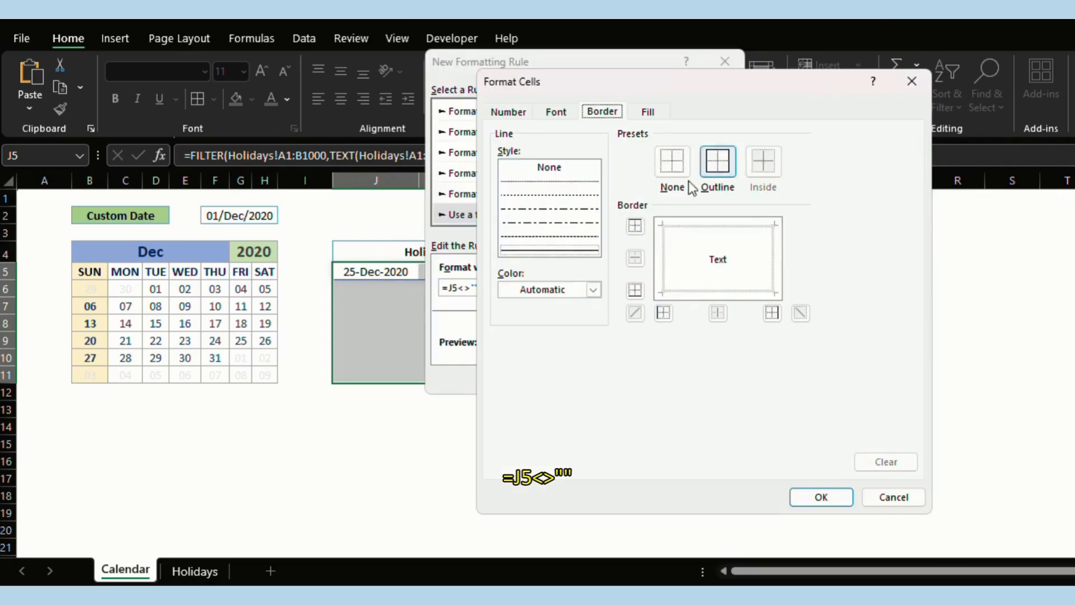
{"action": "left_click", "coordinate": [565, 116]}
{"action": "left_click", "coordinate": [747, 178]}
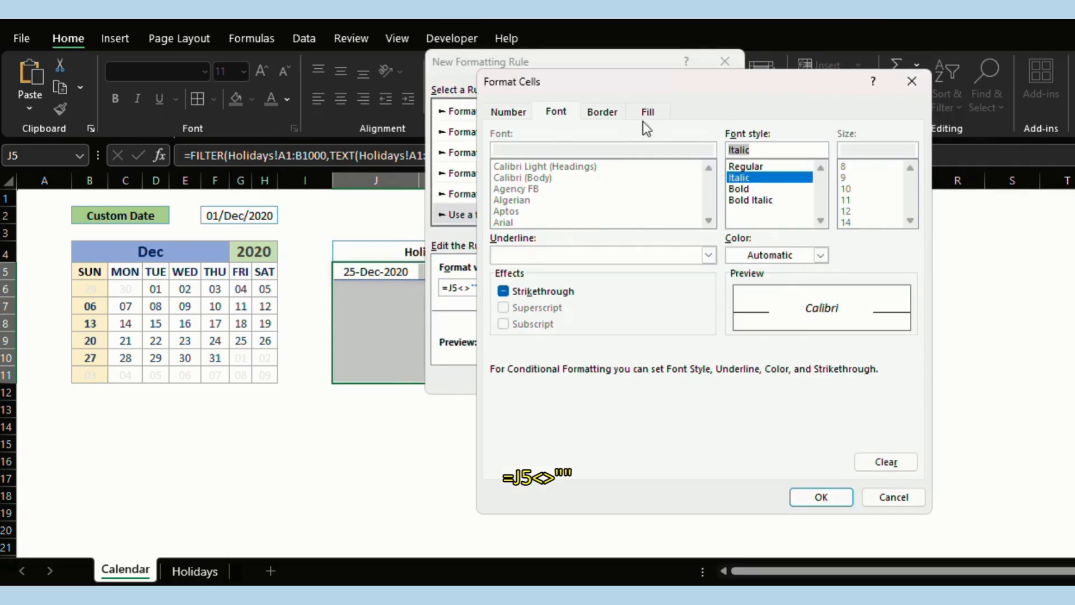
{"action": "left_click", "coordinate": [602, 111]}
{"action": "left_click", "coordinate": [672, 162]}
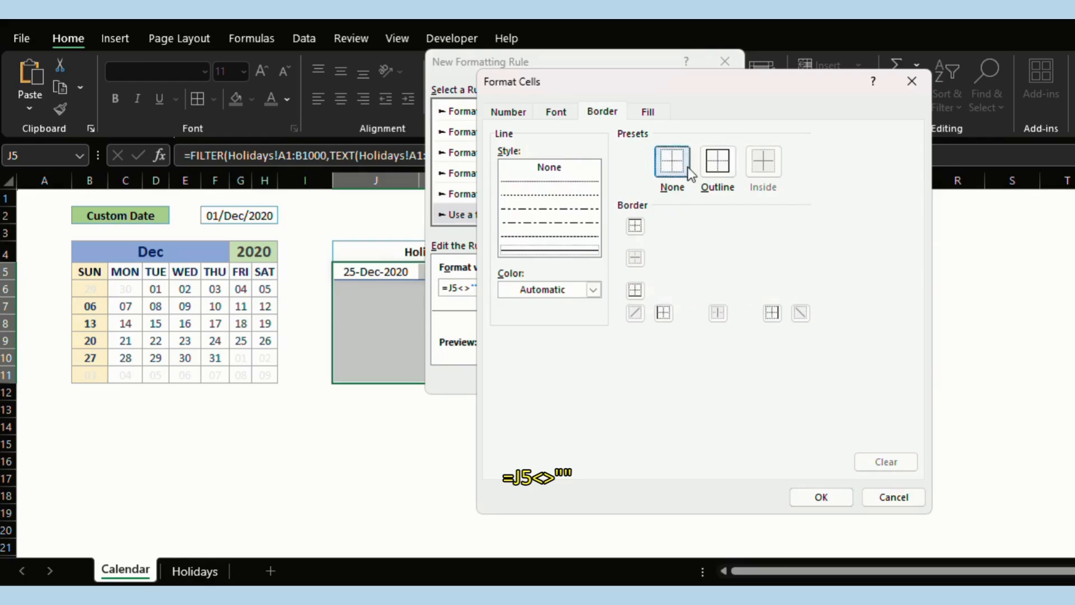
{"action": "left_click", "coordinate": [717, 162]}
{"action": "left_click", "coordinate": [568, 289]}
{"action": "left_click", "coordinate": [704, 365]}
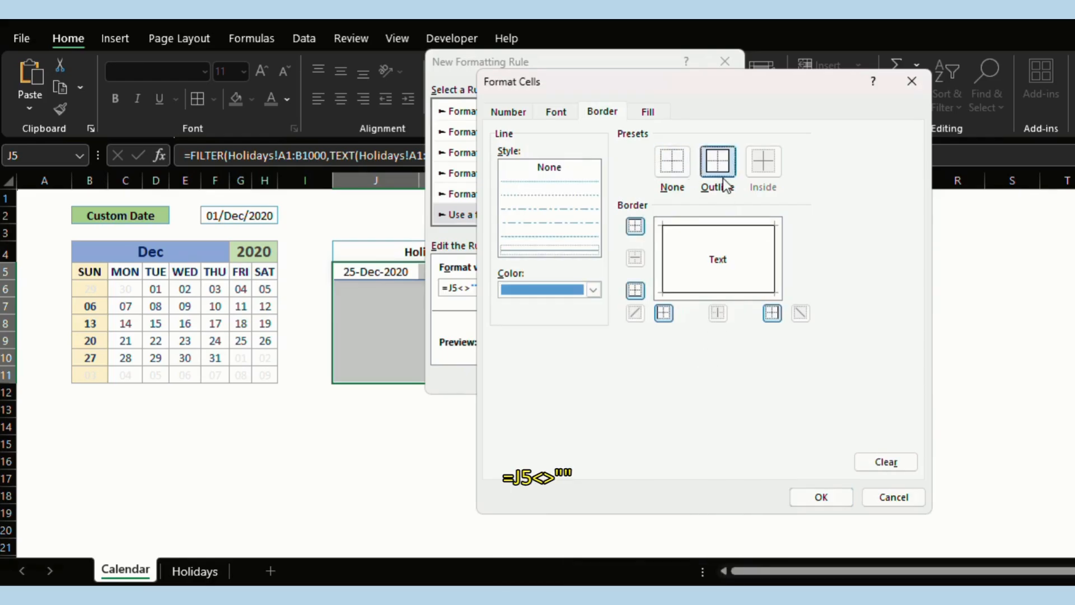
{"action": "left_click", "coordinate": [717, 162]}
Add a light grey fill to the format and save the rule.
{"action": "left_click", "coordinate": [649, 112]}
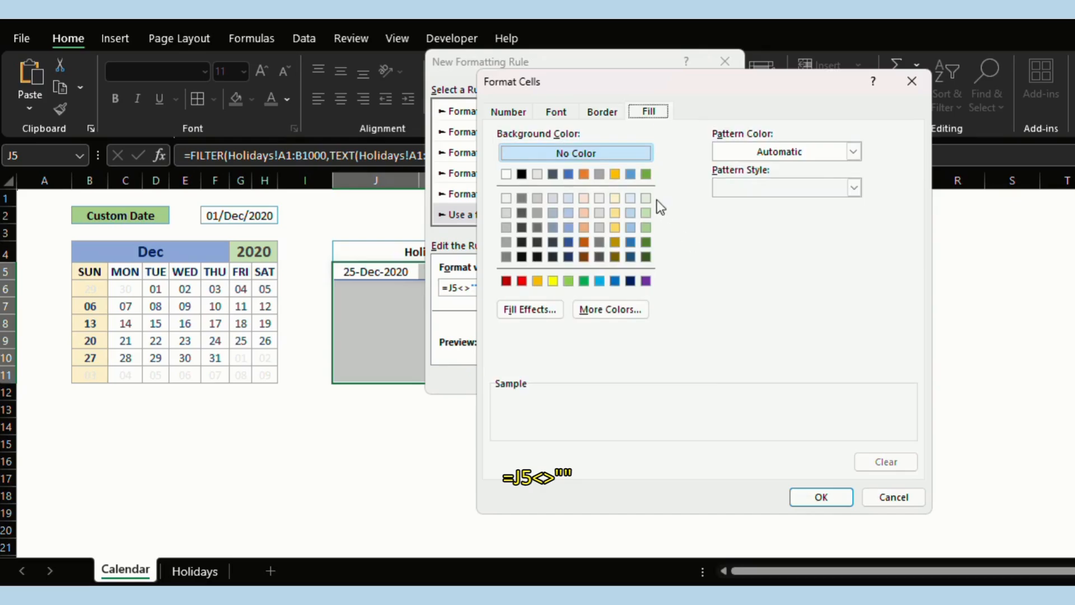
{"action": "left_click", "coordinate": [615, 198]}
{"action": "left_click", "coordinate": [600, 197]}
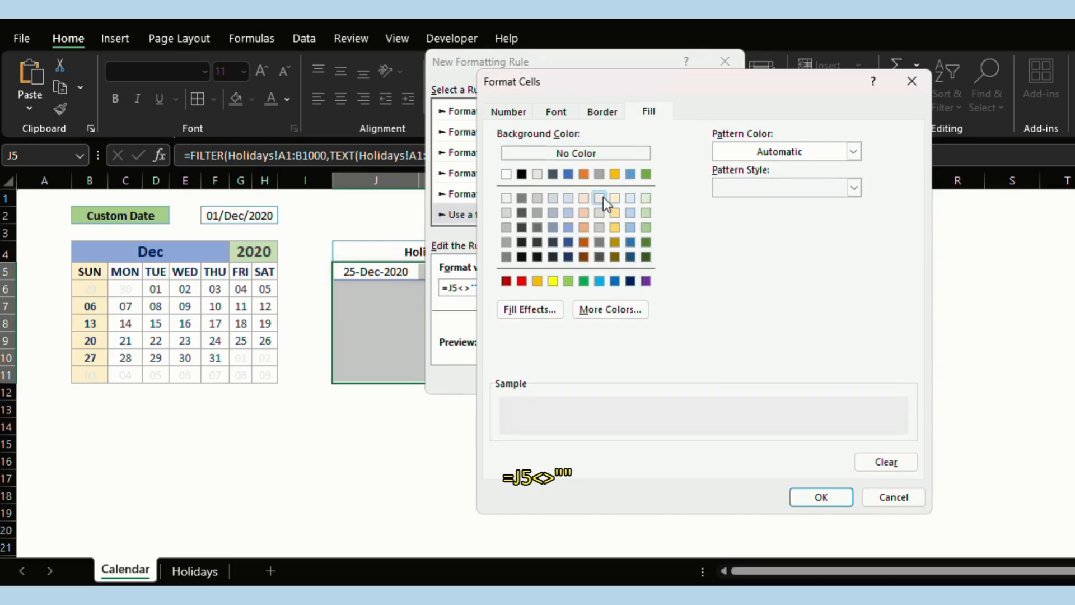
{"action": "left_click", "coordinate": [823, 498]}
{"action": "left_click", "coordinate": [627, 374]}
{"action": "left_click", "coordinate": [722, 360]}
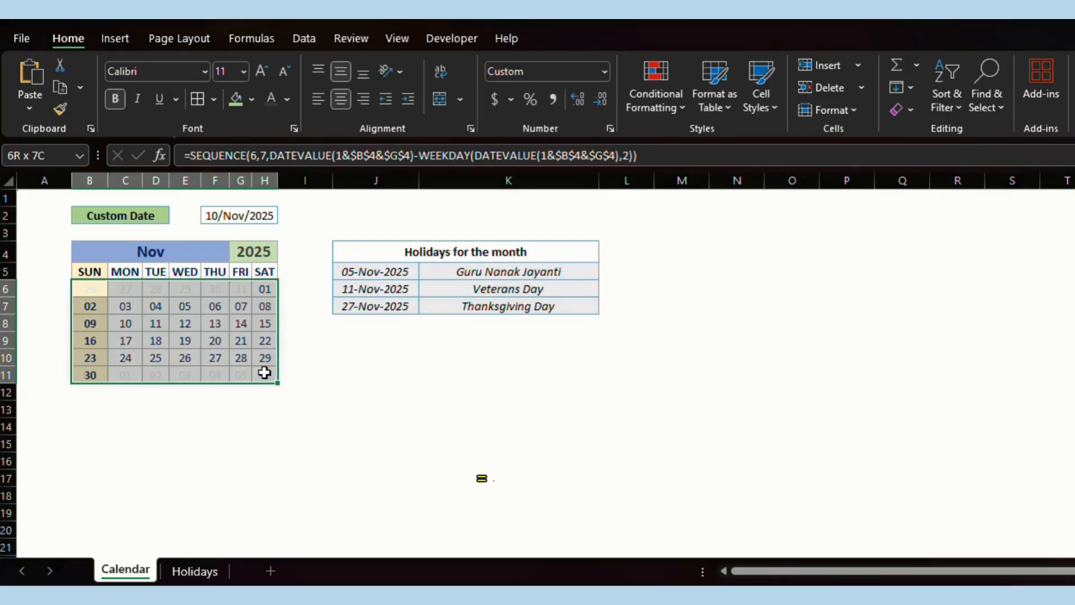
Create a formula-based conditional rule =B6=TODAY() for the calendar.
{"action": "left_click", "coordinate": [660, 112]}
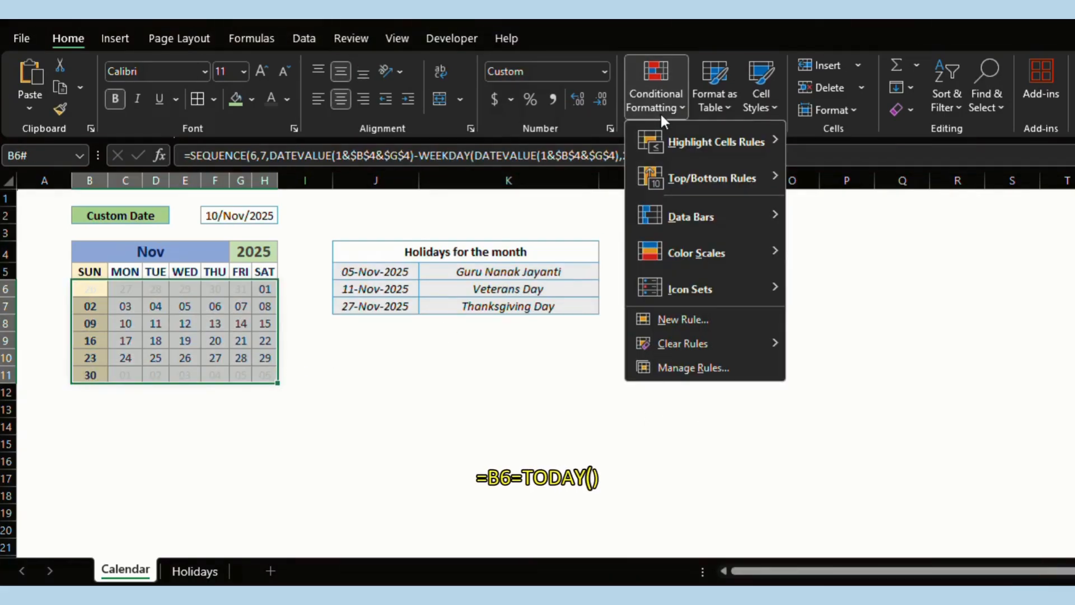
{"action": "left_click", "coordinate": [717, 320]}
{"action": "left_click", "coordinate": [474, 195]}
{"action": "left_click", "coordinate": [442, 267]}
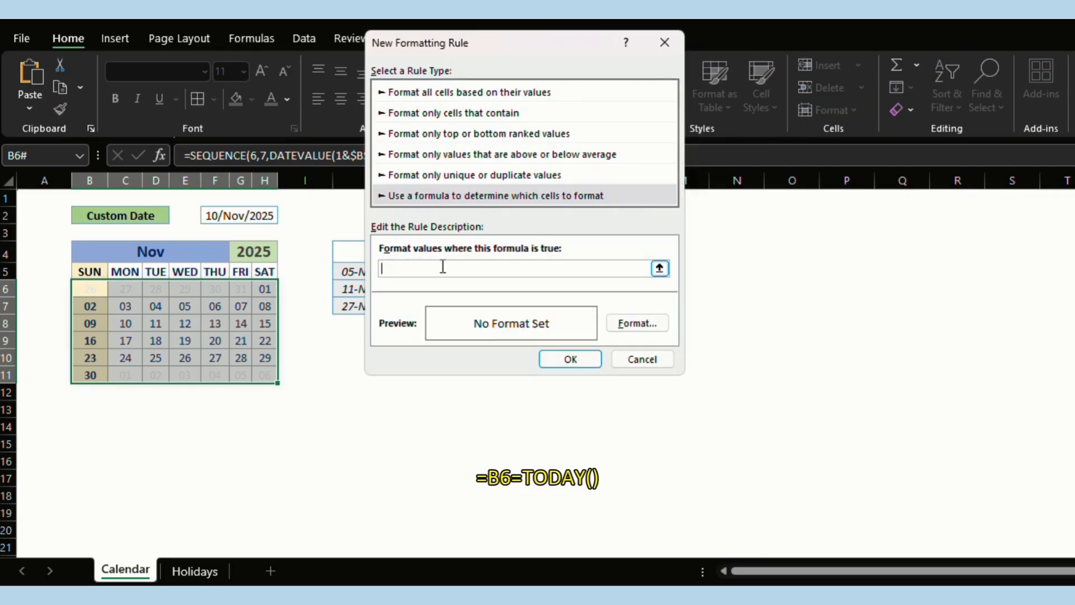
{"action": "left_click", "coordinate": [92, 288]}
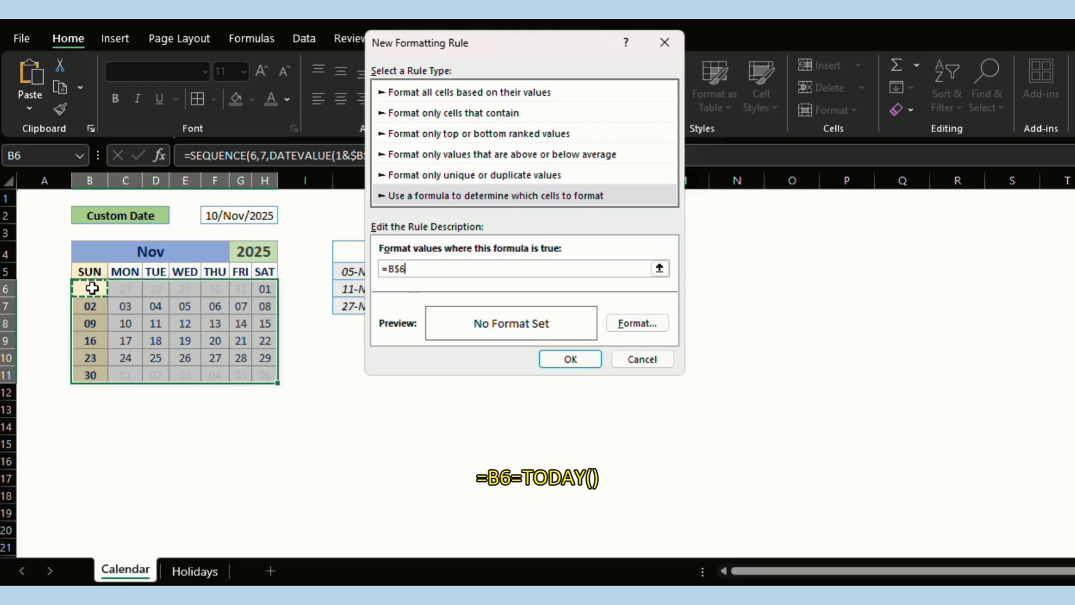
{"action": "type", "text": "=today("}
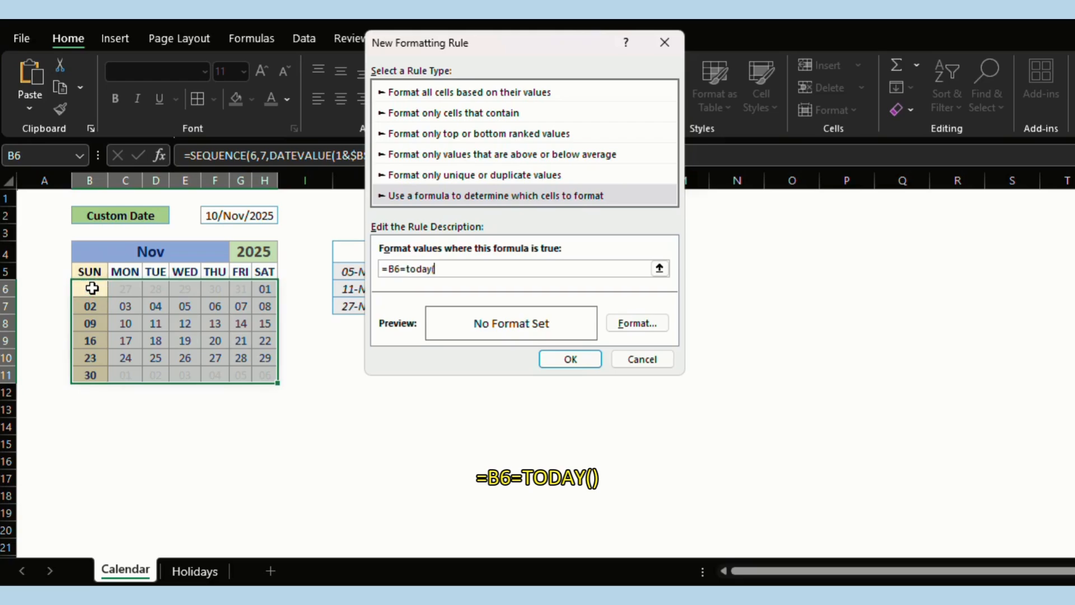
{"action": "type", "text": ")"}
Format today's date with a light green fill and bold italic text.
{"action": "left_click", "coordinate": [636, 323]}
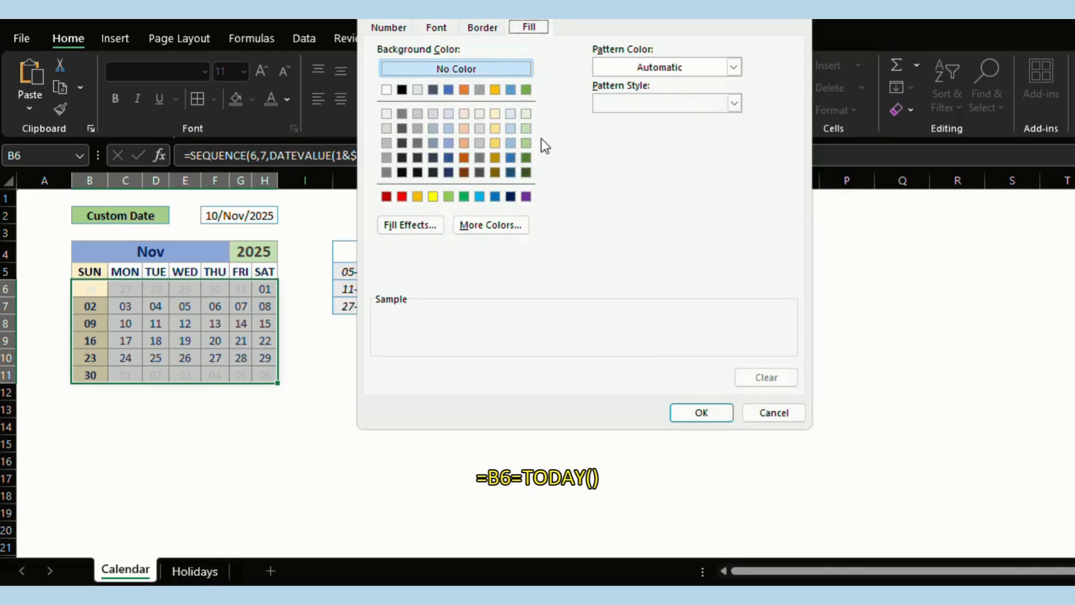
{"action": "left_click", "coordinate": [525, 142]}
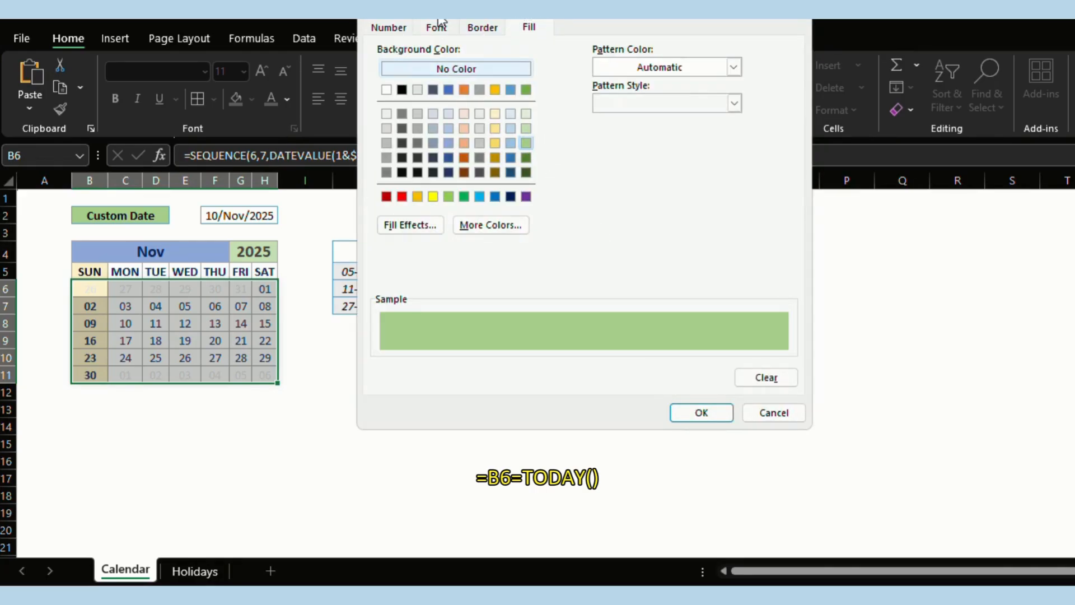
{"action": "left_click_drag", "start_coordinate": [430, 19], "coordinate": [434, 31]}
{"action": "left_click", "coordinate": [441, 63]}
{"action": "left_click", "coordinate": [626, 140]}
{"action": "left_click", "coordinate": [632, 151]}
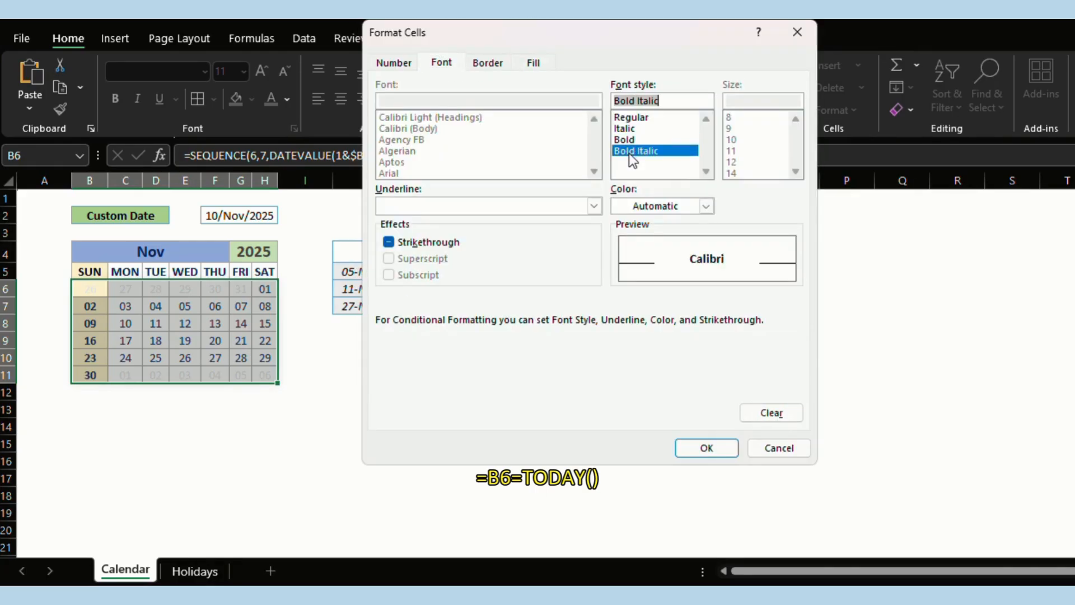
{"action": "left_click", "coordinate": [716, 448]}
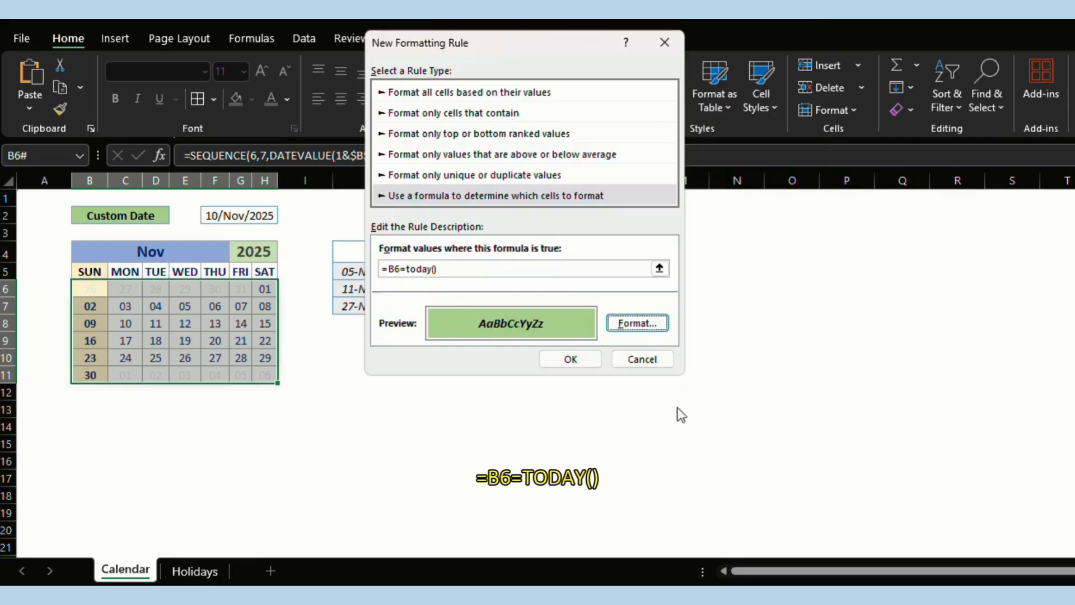
{"action": "left_click", "coordinate": [566, 358]}
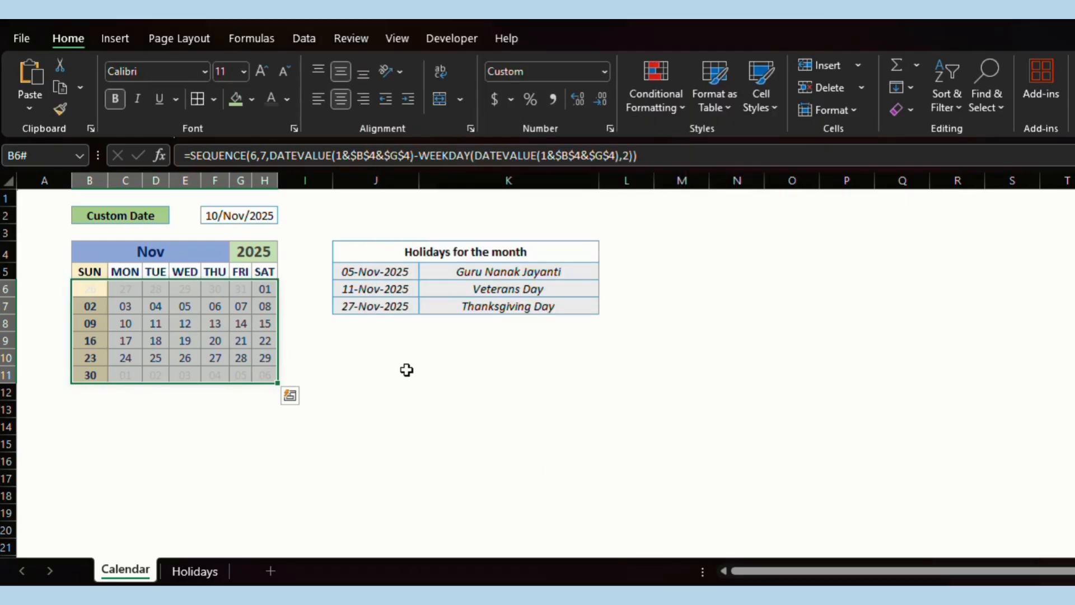
Switch B2's date mode to Current Date.
{"action": "left_click", "coordinate": [146, 217]}
{"action": "left_click", "coordinate": [178, 215]}
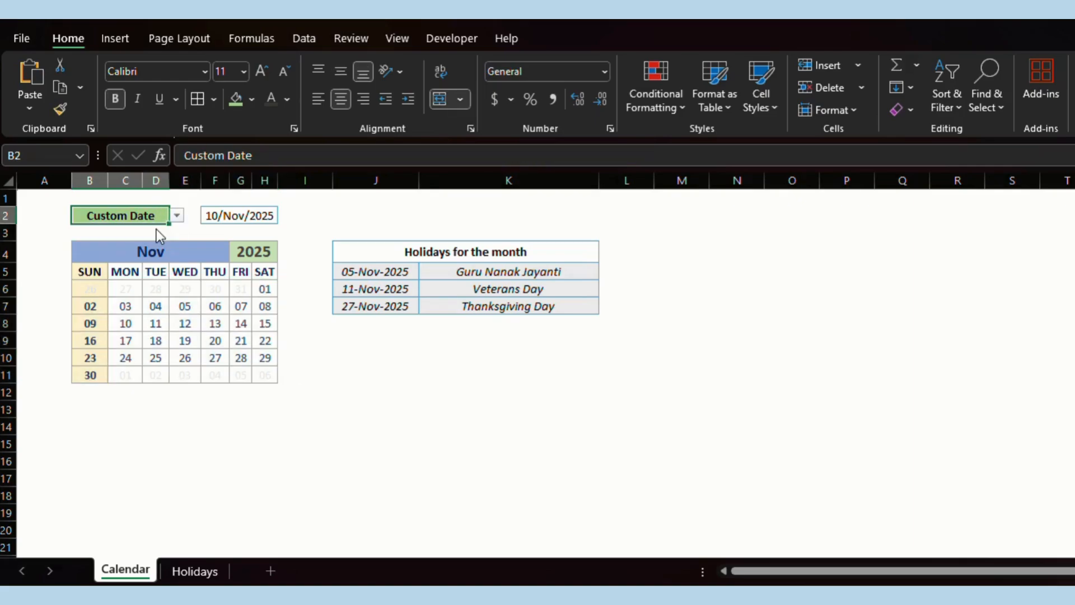
{"action": "left_click", "coordinate": [156, 229]}
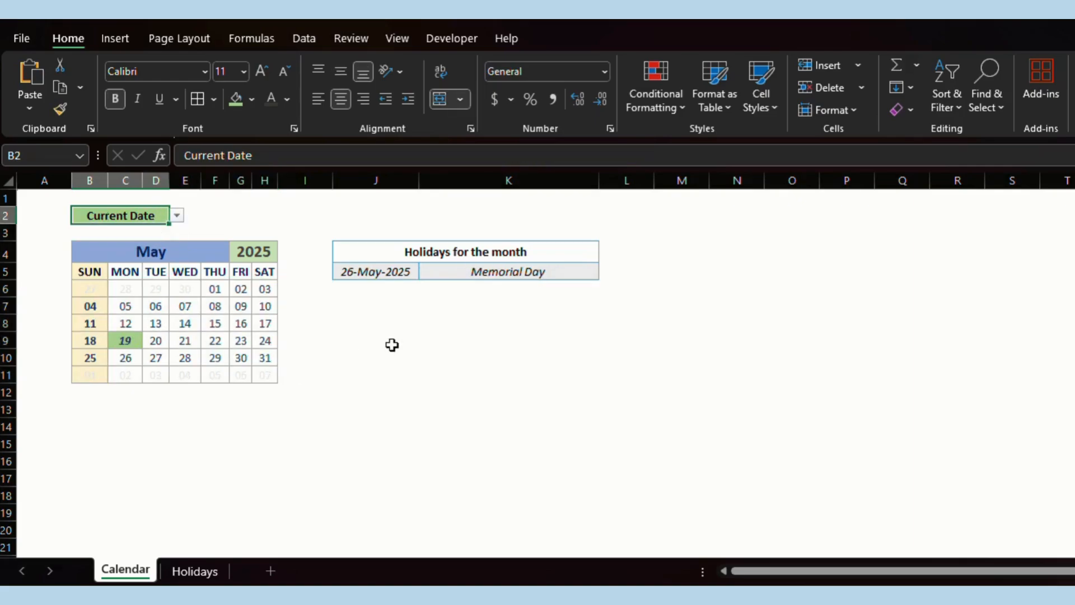
Select the calendar grid from B6 and start a formula rule =$F$2=B6.
{"action": "left_click", "coordinate": [83, 288]}
{"action": "left_click", "coordinate": [262, 375], "text": "shift"}
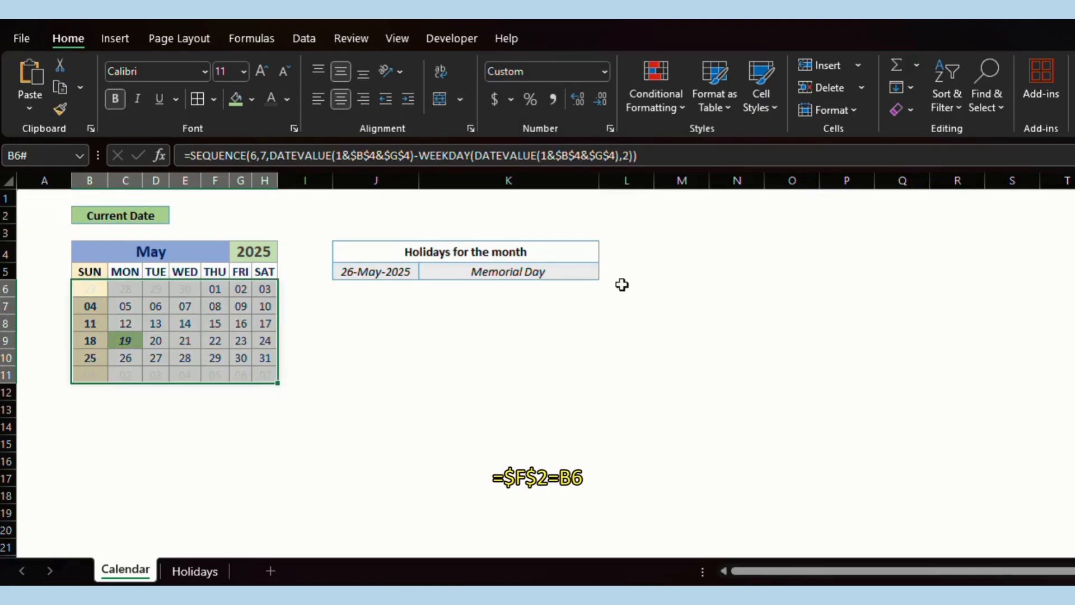
{"action": "left_click", "coordinate": [666, 103]}
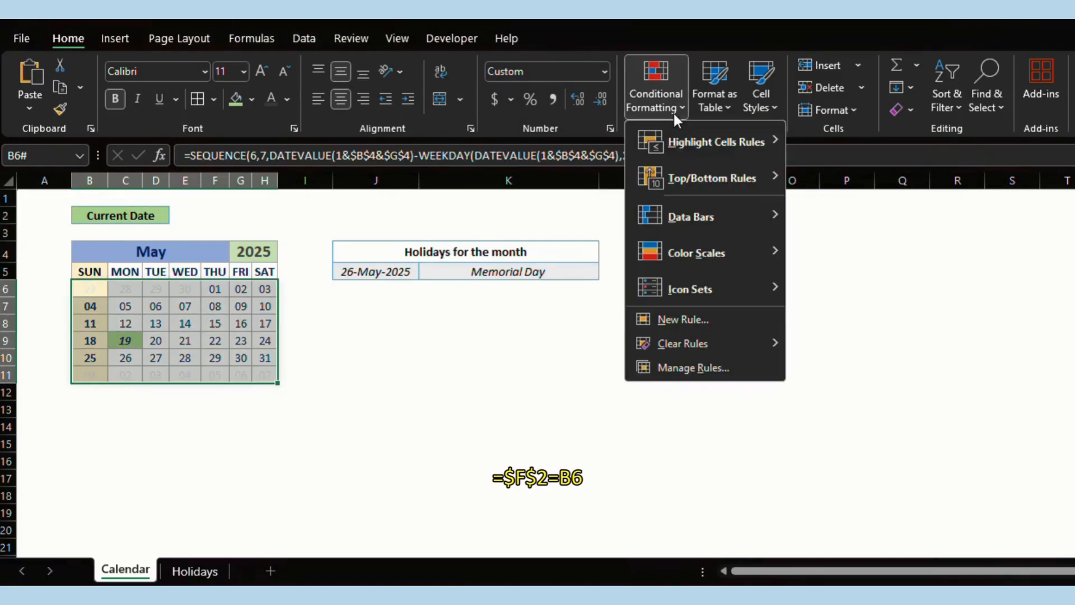
{"action": "left_click", "coordinate": [704, 316]}
{"action": "left_click", "coordinate": [459, 230]}
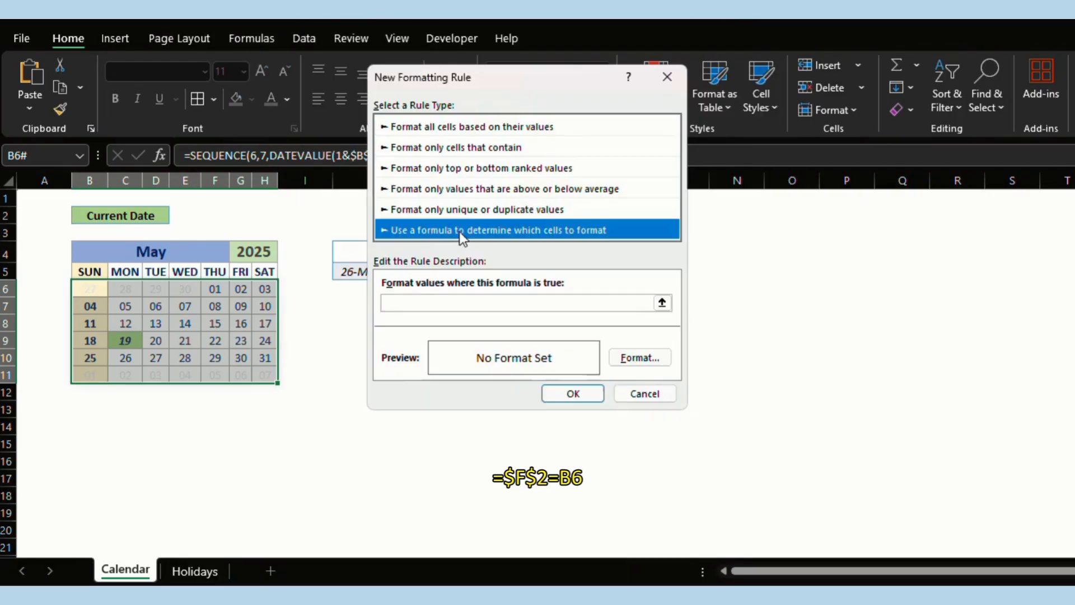
{"action": "left_click", "coordinate": [420, 303]}
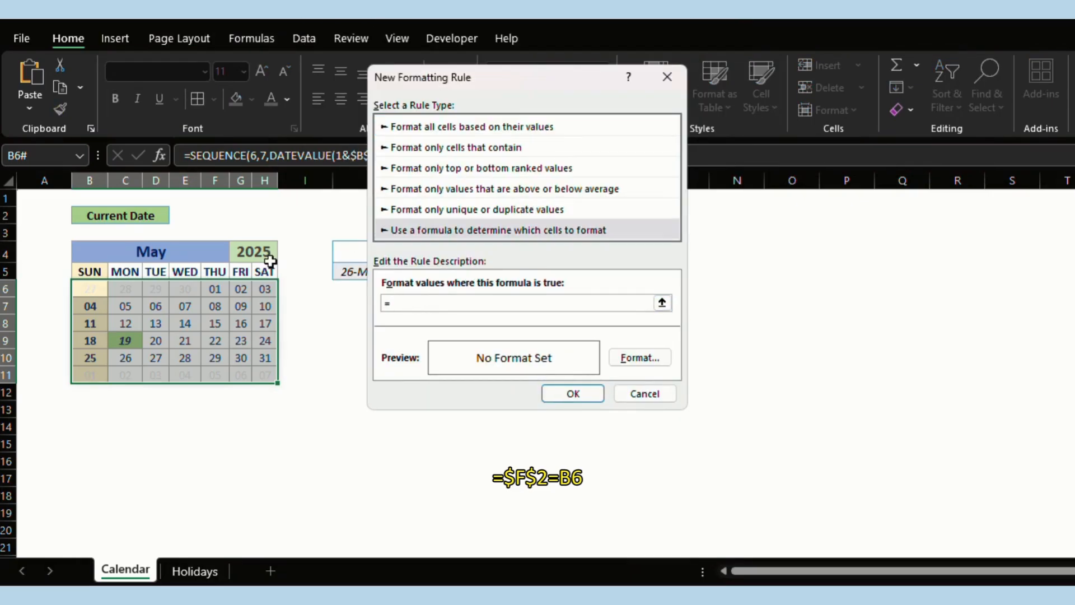
{"action": "left_click", "coordinate": [225, 215]}
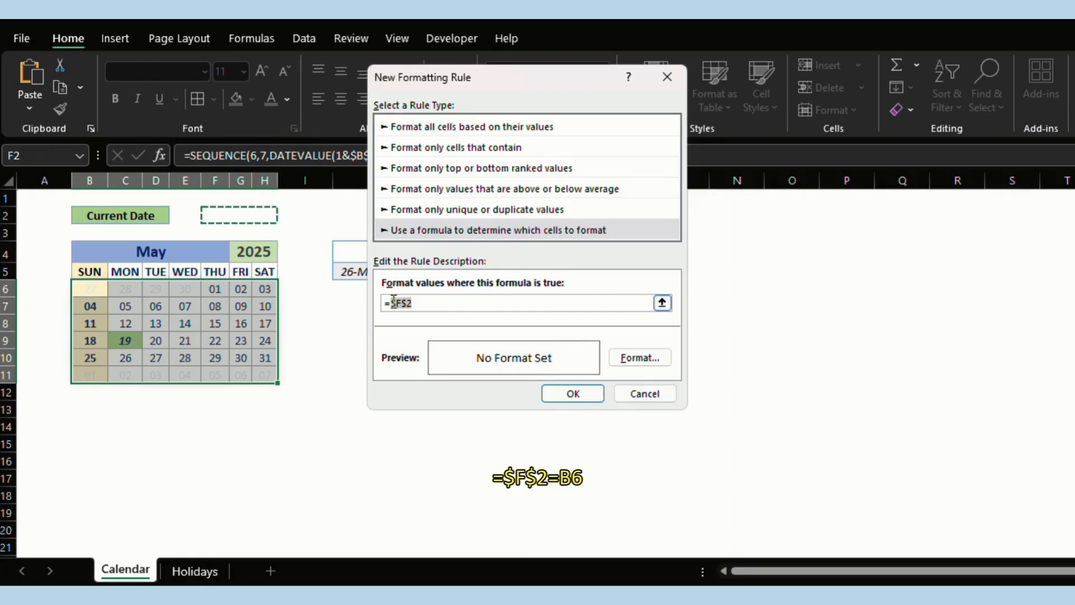
{"action": "left_click", "coordinate": [420, 302]}
{"action": "left_click", "coordinate": [88, 289]}
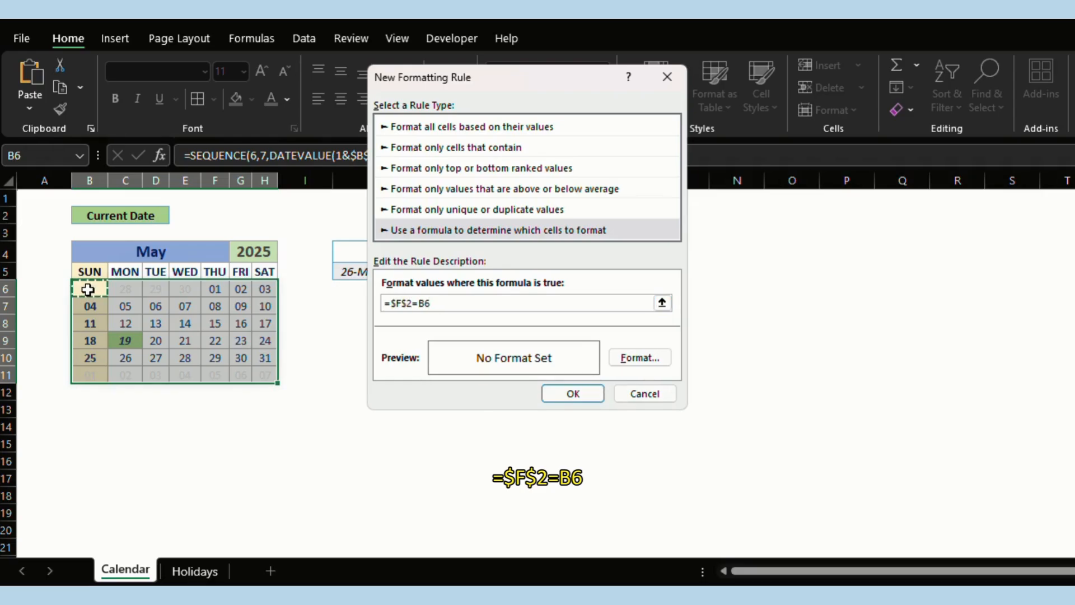
Format matching days bold italic with a light blue fill and save the rule.
{"action": "left_click", "coordinate": [639, 357]}
{"action": "left_click_drag", "start_coordinate": [453, 4], "coordinate": [489, 60]}
{"action": "left_click", "coordinate": [608, 172]}
{"action": "left_click", "coordinate": [504, 83]}
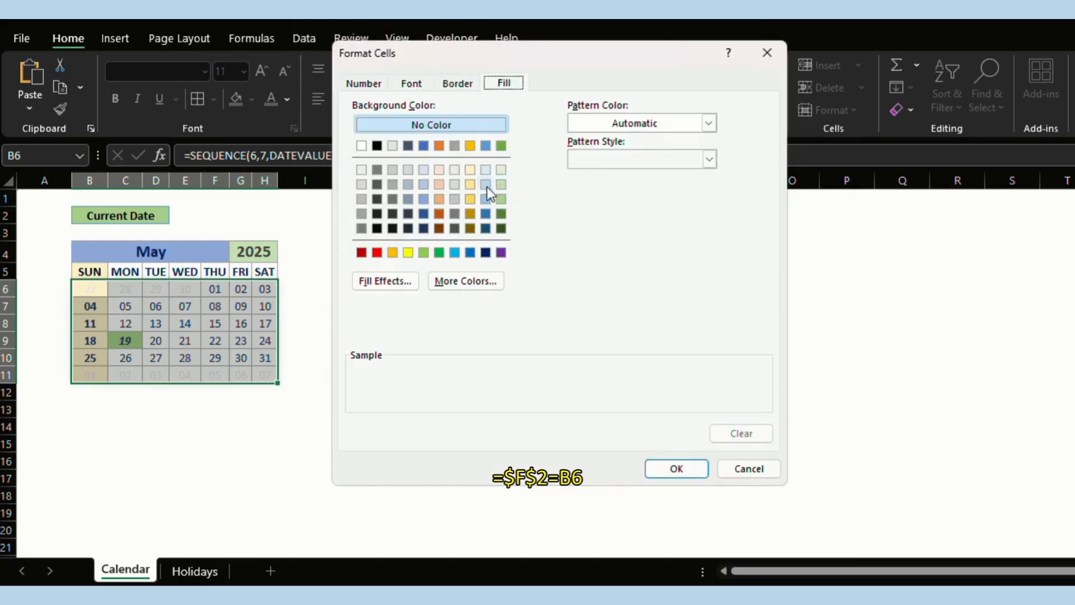
{"action": "left_click", "coordinate": [486, 199]}
{"action": "left_click", "coordinate": [666, 468]}
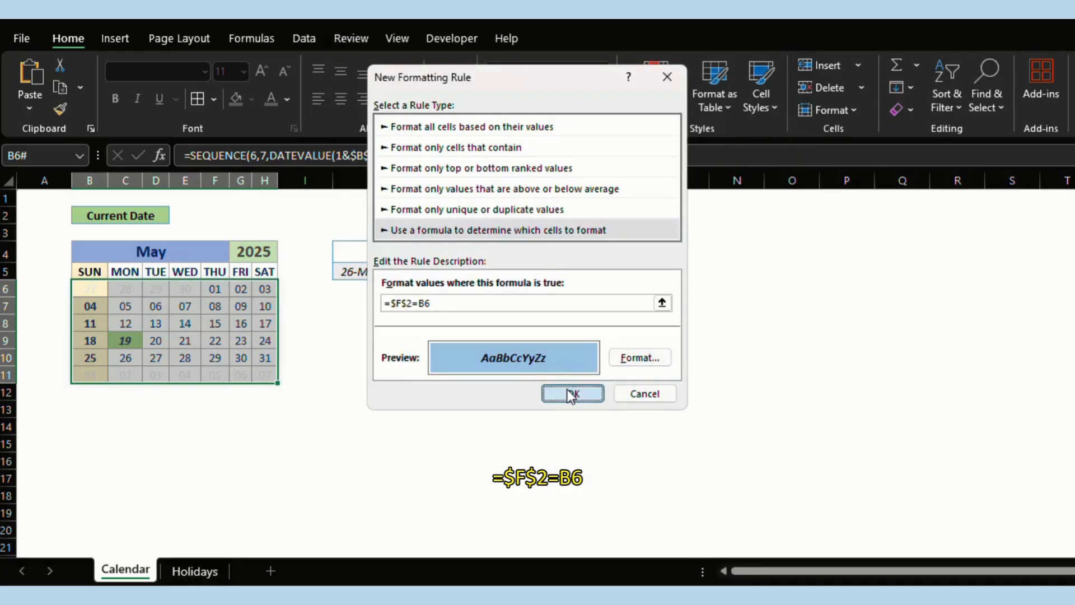
{"action": "left_click", "coordinate": [571, 393]}
{"action": "left_click", "coordinate": [398, 341]}
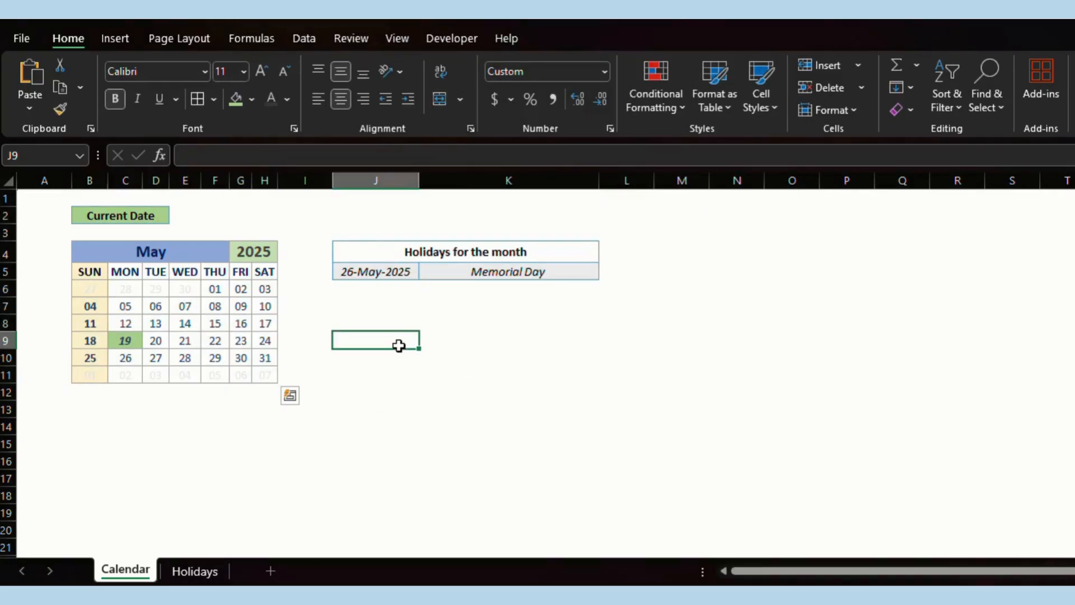
Switch the date mode in B2 to Custom Date.
{"action": "left_click", "coordinate": [131, 215]}
{"action": "left_click", "coordinate": [177, 215]}
{"action": "left_click", "coordinate": [146, 241]}
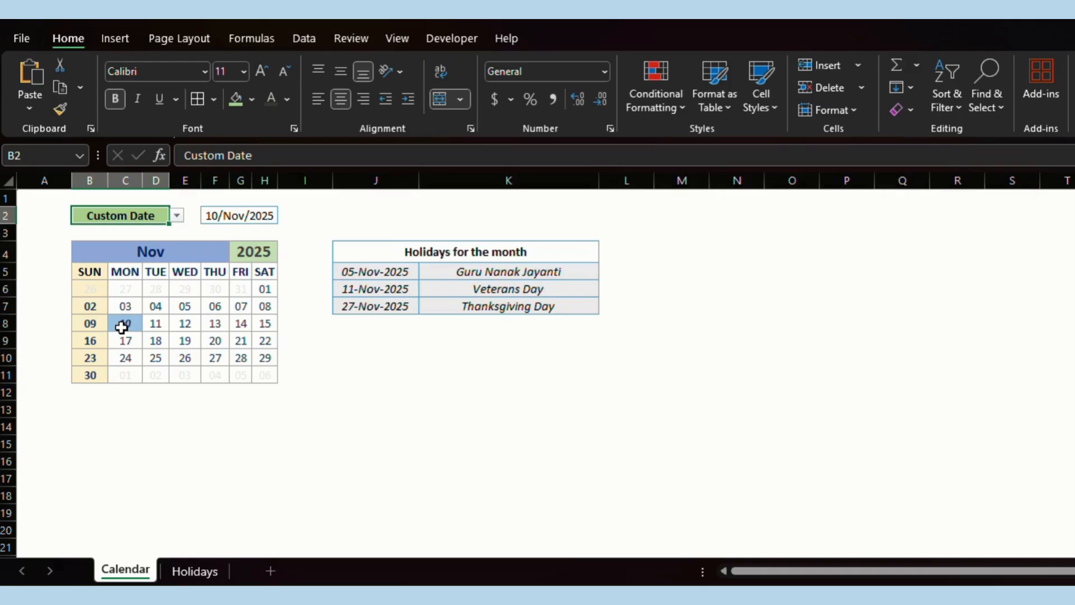
{"action": "left_click", "coordinate": [435, 393]}
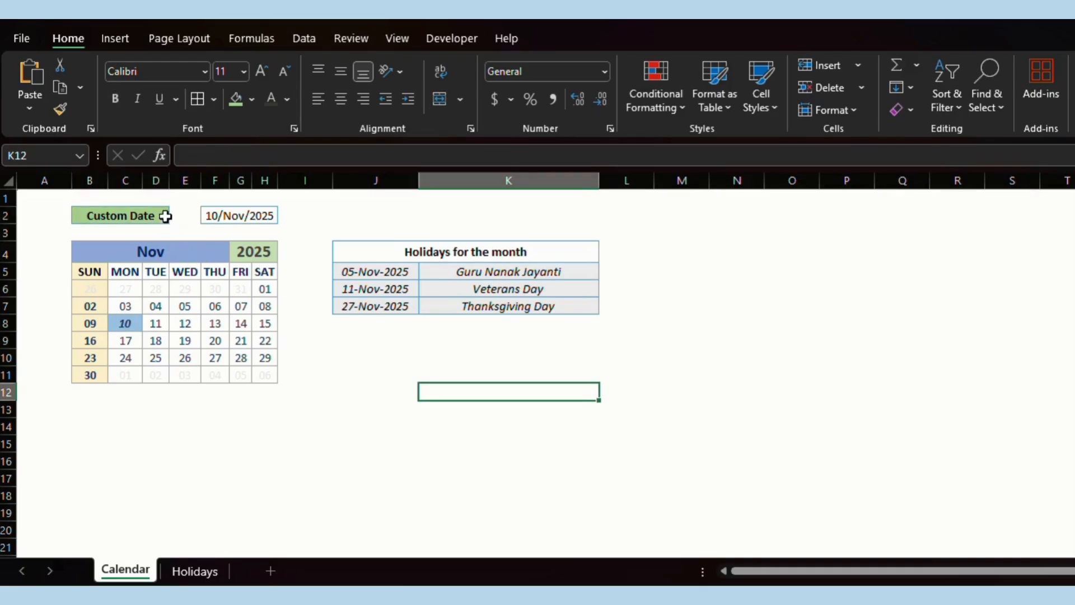
Enter 17 March 2017 as the custom date in F2.
{"action": "left_click", "coordinate": [213, 215]}
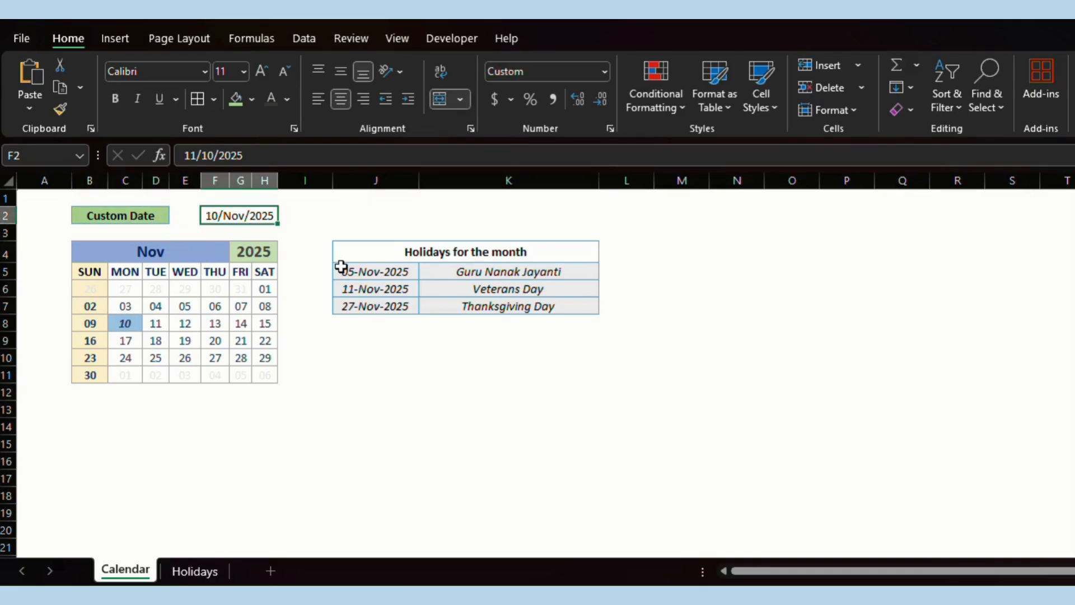
{"action": "type", "text": "17 march"}
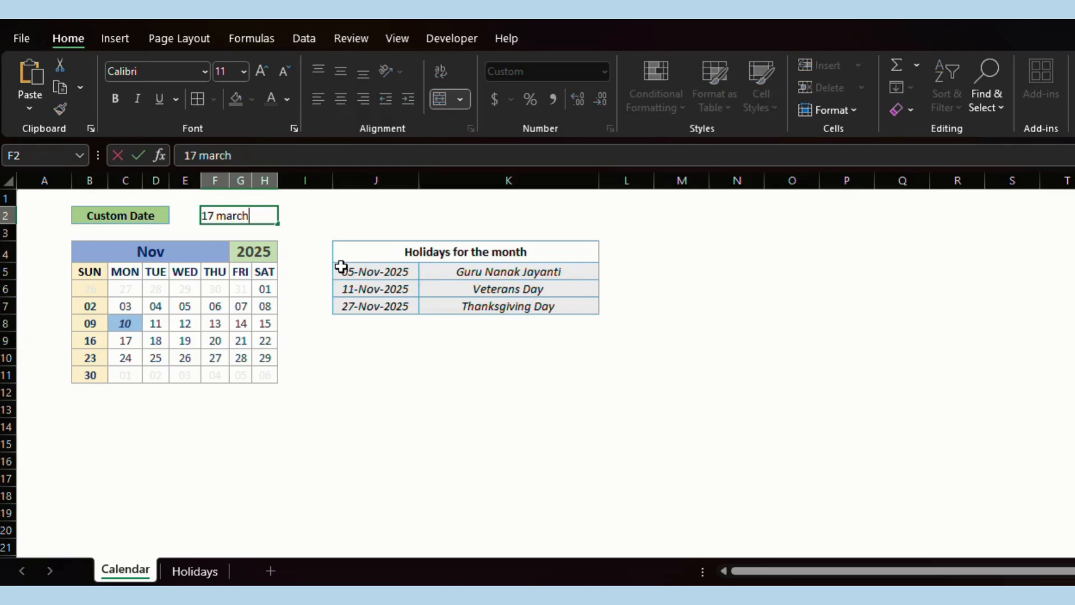
{"action": "type", "text": " 2017"}
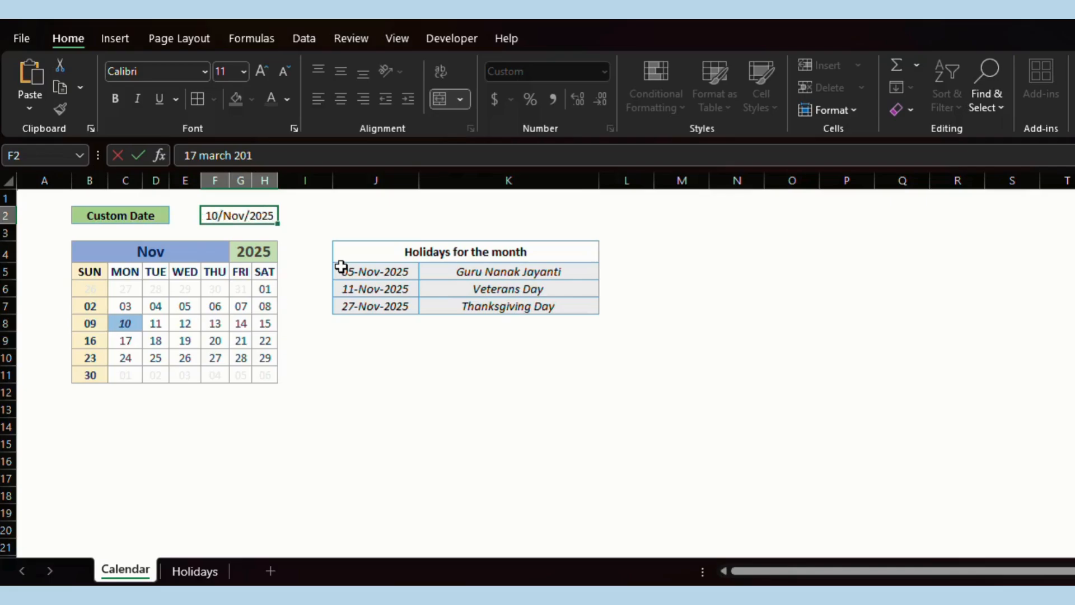
{"action": "key", "text": "Return"}
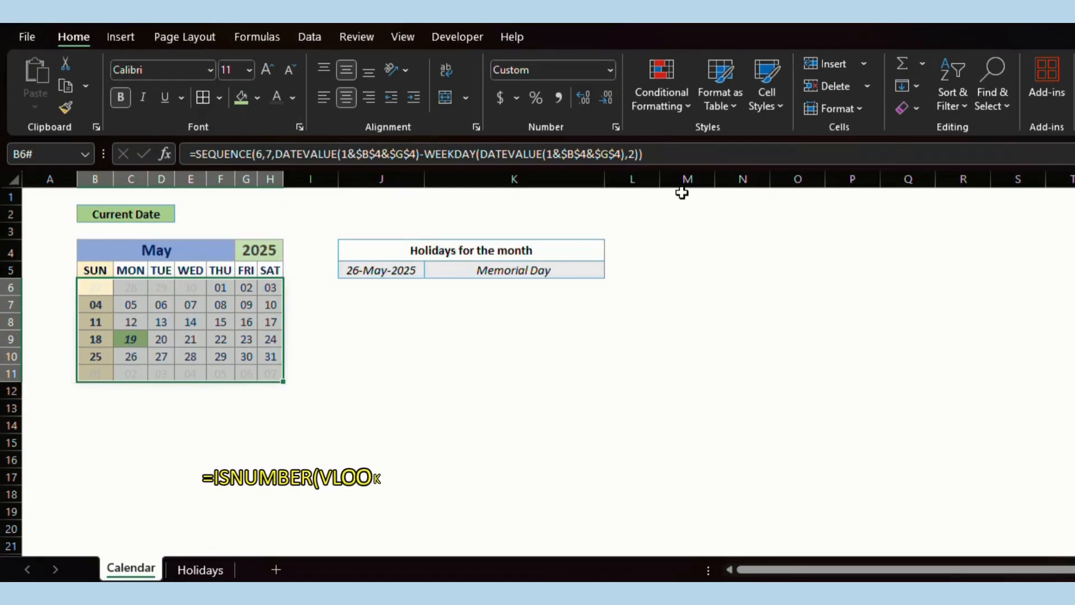
Start a new formula rule for the calendar: =ISNUMBER(VLOOKUP(B6,$J$5:$K$17,1,0)).
{"action": "left_click", "coordinate": [669, 101]}
{"action": "left_click", "coordinate": [717, 320]}
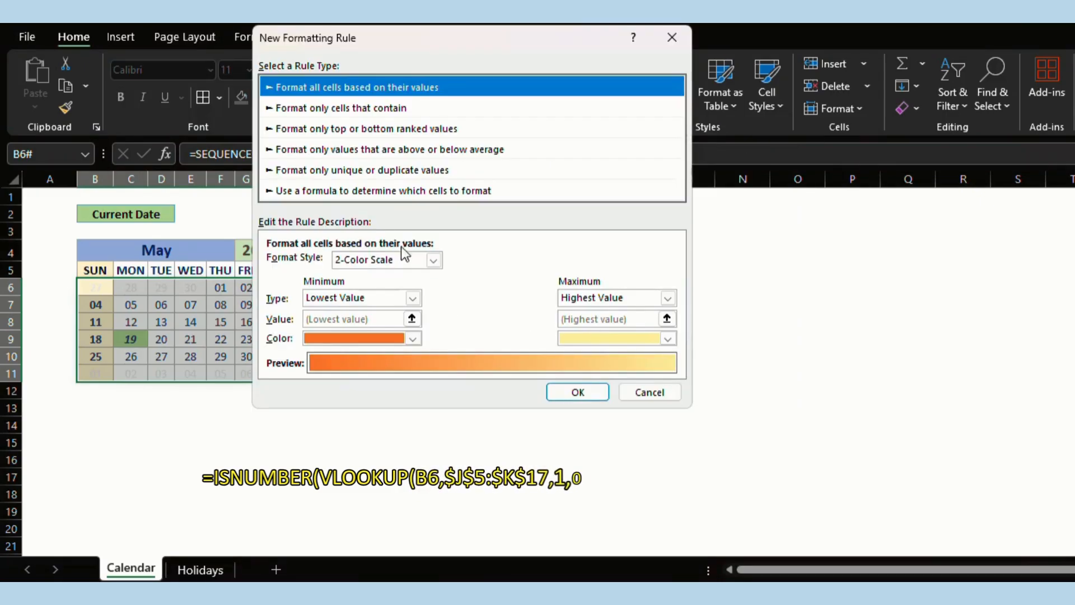
{"action": "left_click", "coordinate": [351, 190]}
{"action": "left_click", "coordinate": [319, 264]}
{"action": "type", "text": "=isnumber(vlookup("}
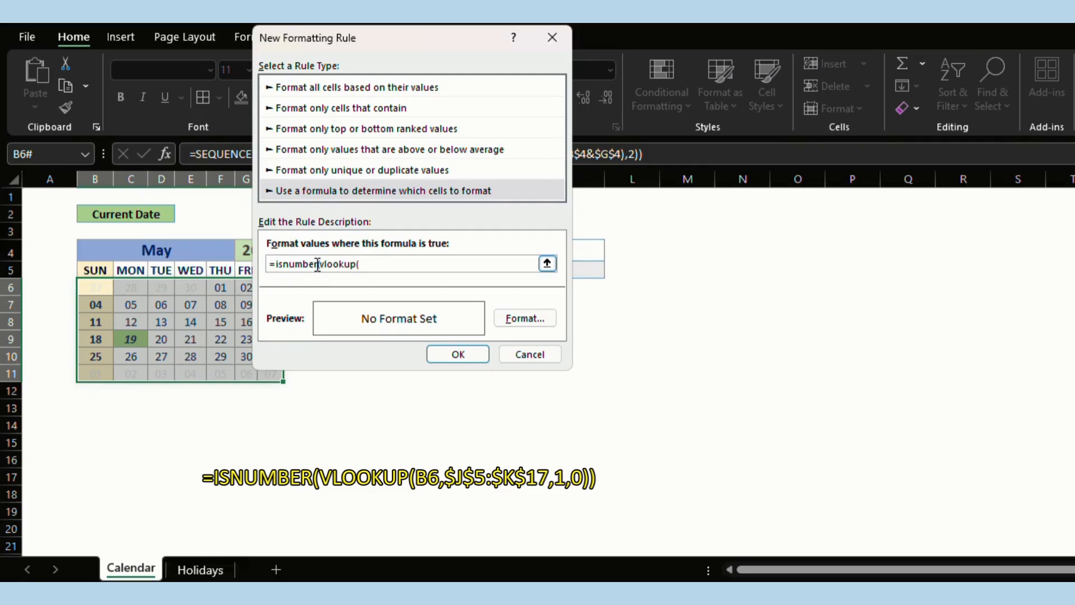
{"action": "left_click", "coordinate": [99, 290]}
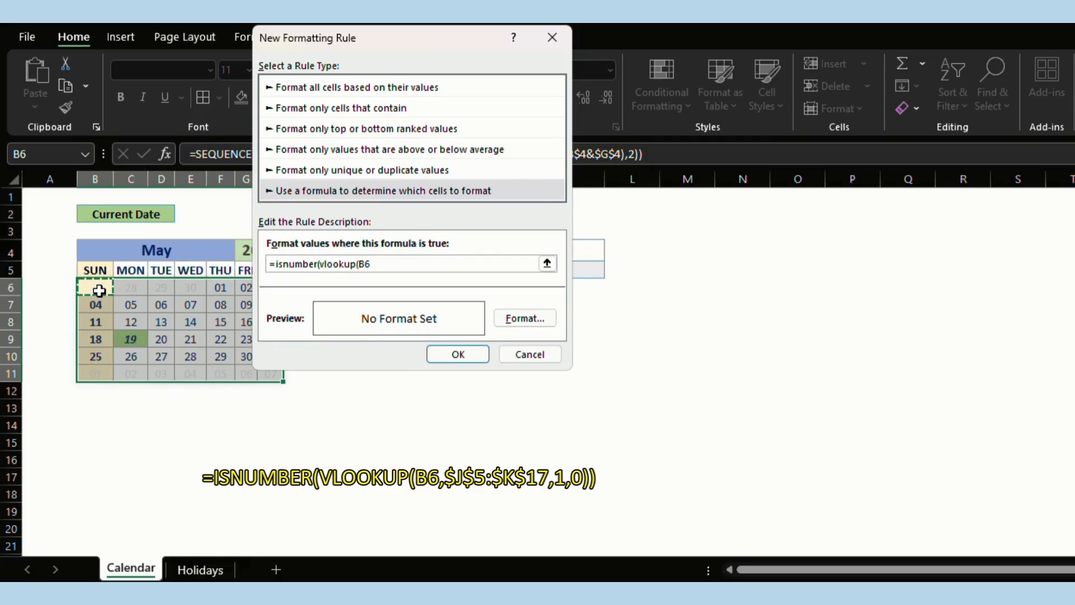
{"action": "left_click_drag", "start_coordinate": [437, 47], "coordinate": [819, 116]}
{"action": "left_click", "coordinate": [411, 264]}
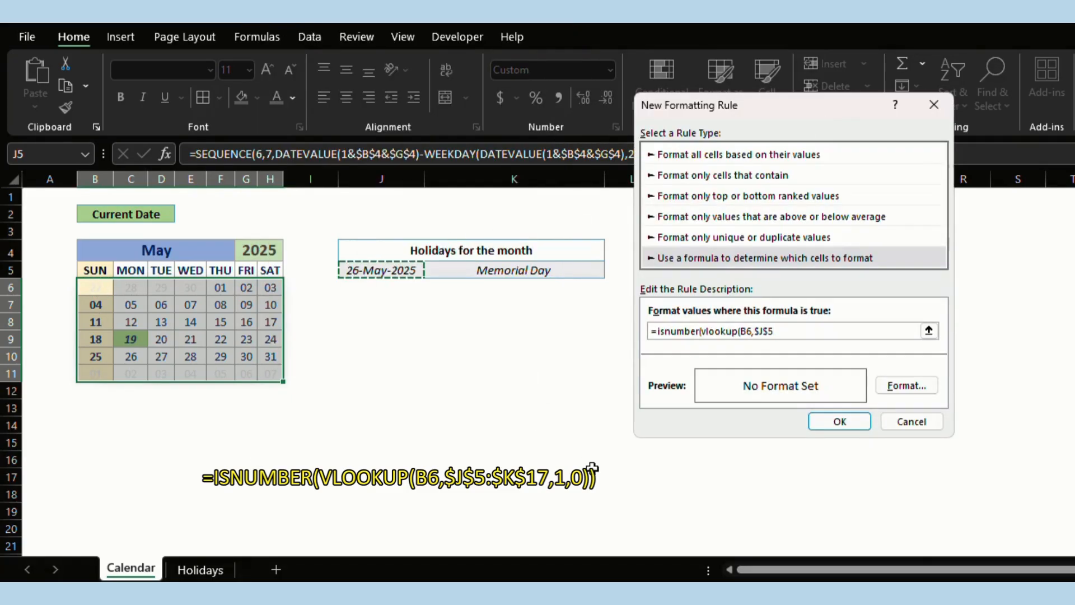
{"action": "left_click_drag", "start_coordinate": [593, 468], "coordinate": [595, 468]}
{"action": "type", "text": ",1,0"}
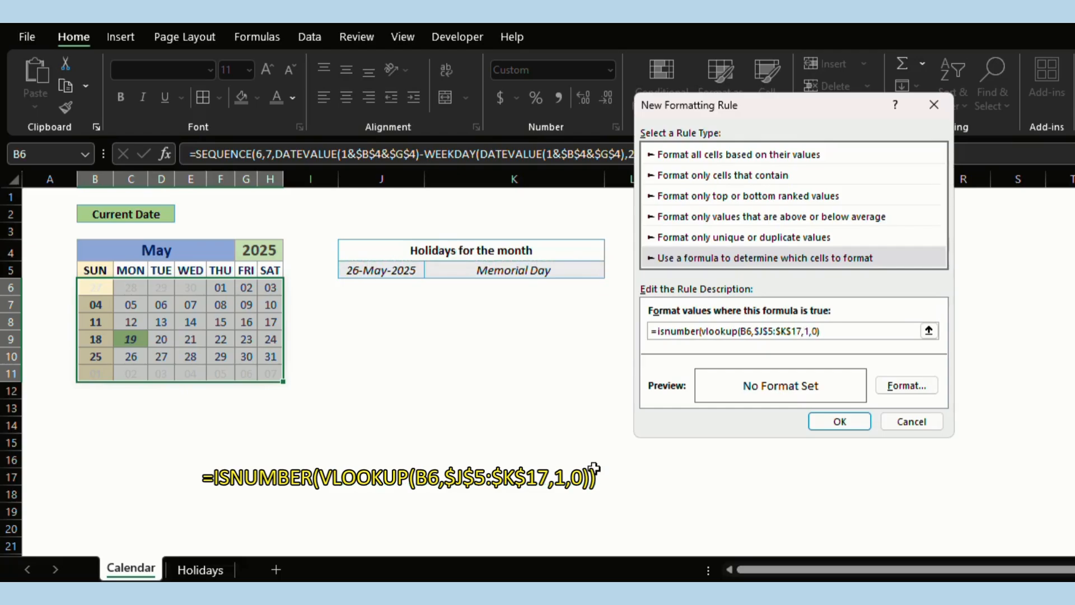
Format holiday dates with yellow fill and dark slate blue bold italic text, then save the rule.
{"action": "left_click", "coordinate": [907, 386]}
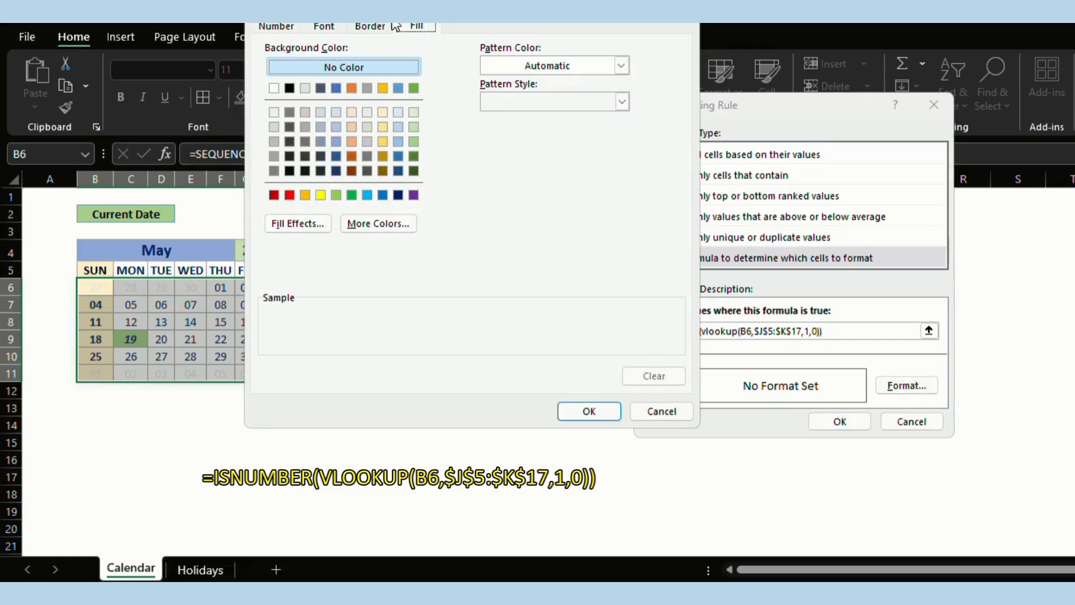
{"action": "left_click_drag", "start_coordinate": [397, 3], "coordinate": [593, 66]}
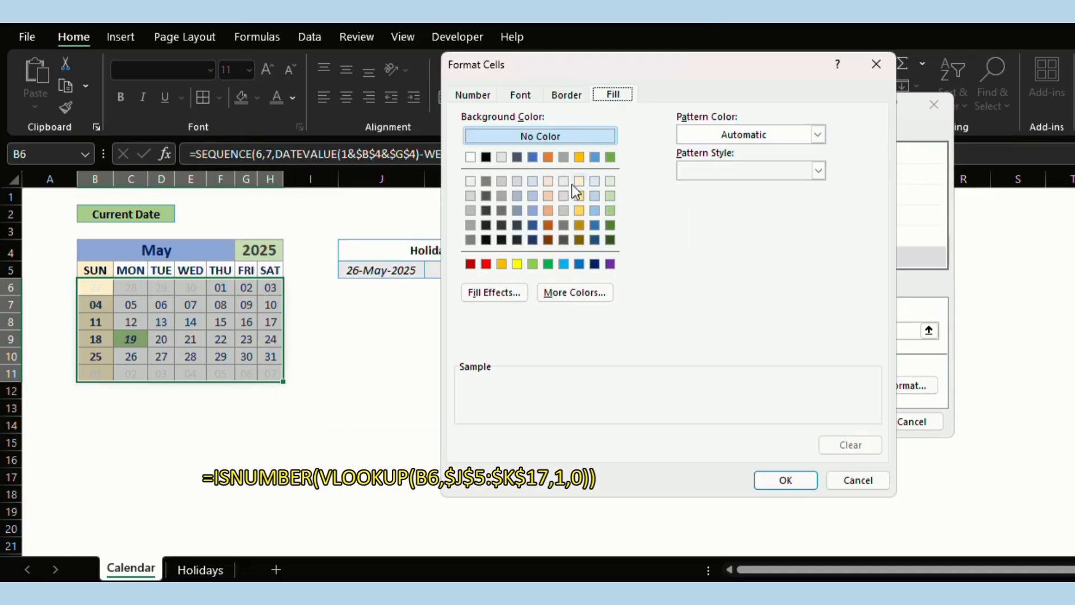
{"action": "left_click", "coordinate": [517, 264]}
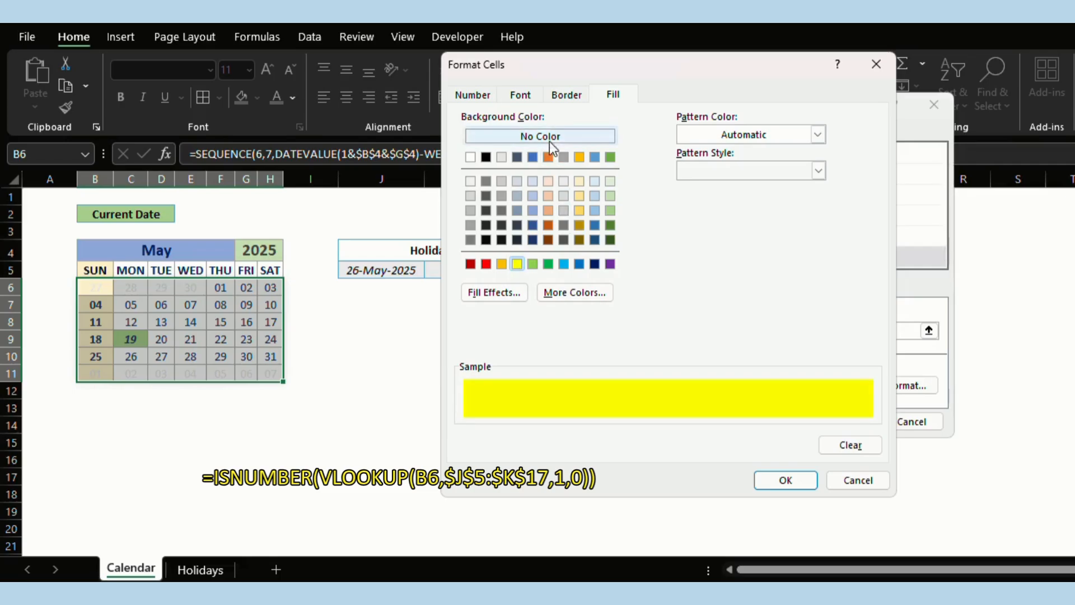
{"action": "left_click", "coordinate": [521, 97]}
{"action": "left_click", "coordinate": [753, 238]}
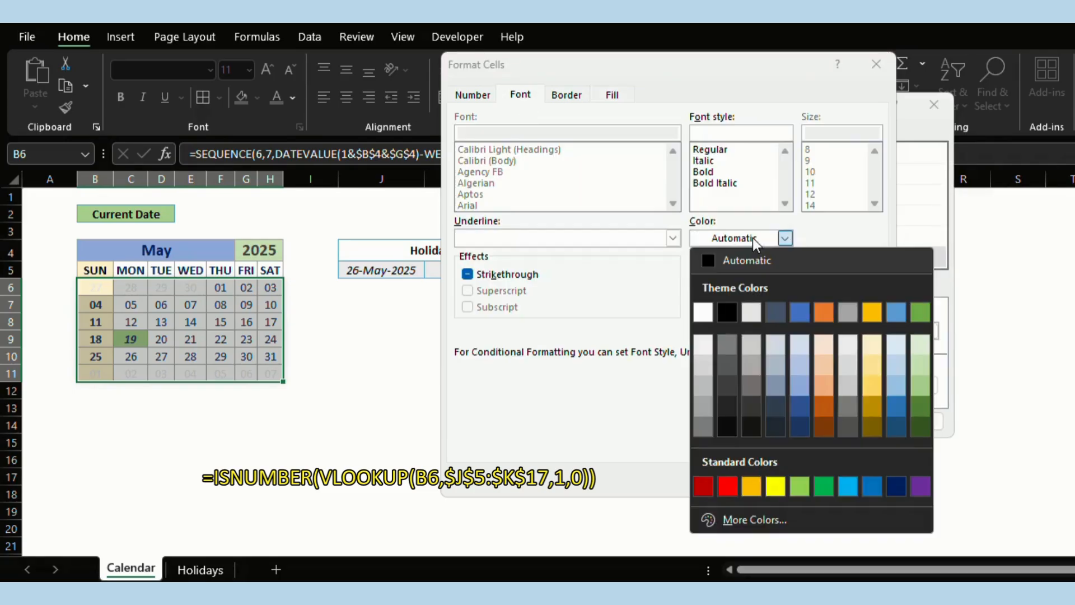
{"action": "left_click", "coordinate": [776, 309]}
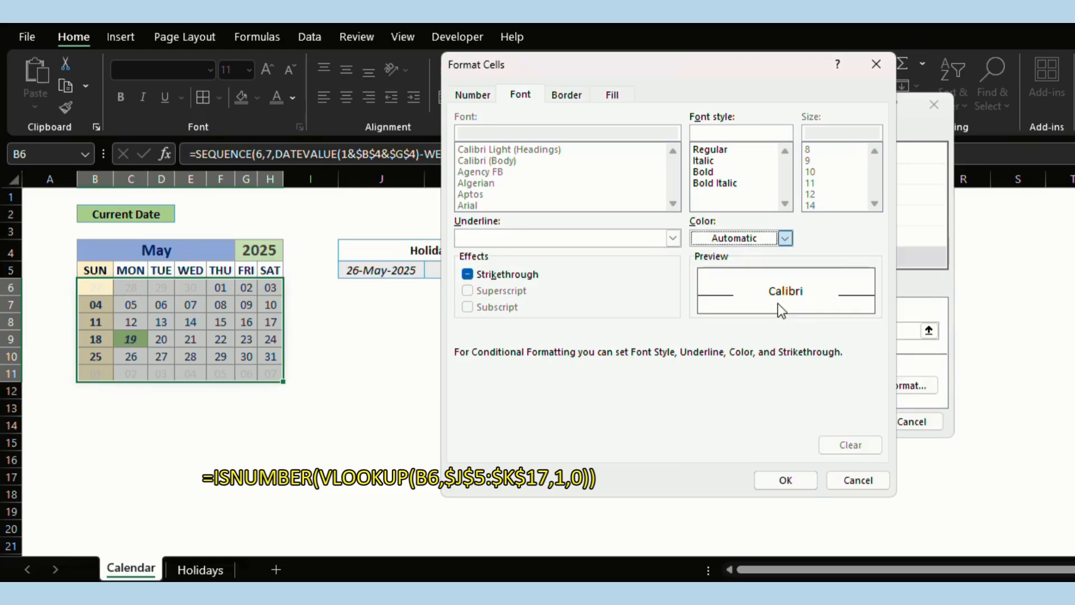
{"action": "left_click", "coordinate": [730, 184]}
{"action": "left_click", "coordinate": [773, 481]}
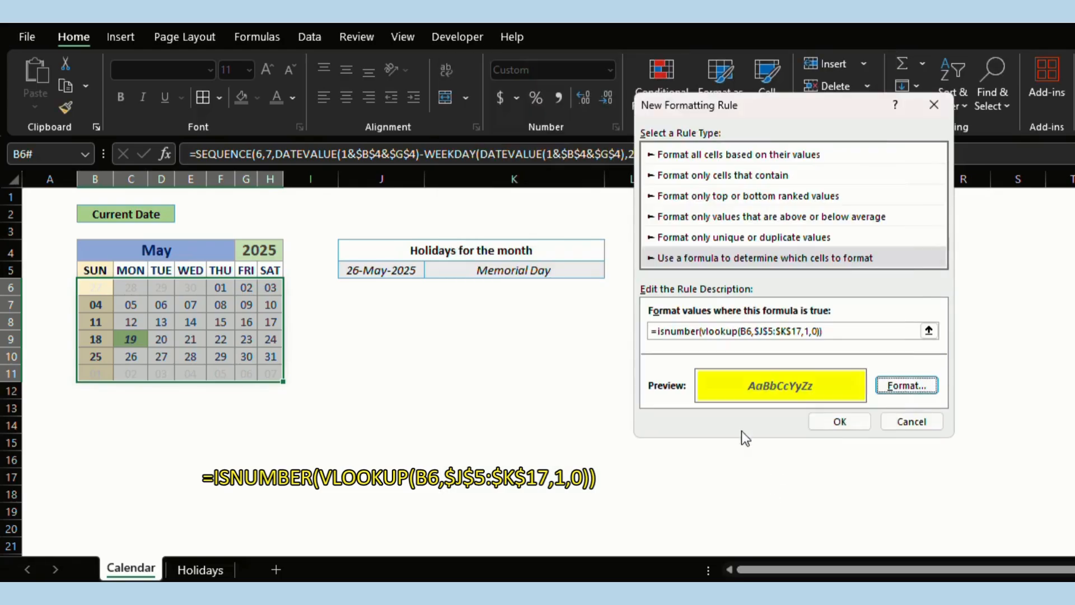
{"action": "left_click", "coordinate": [834, 421]}
{"action": "left_click", "coordinate": [400, 339]}
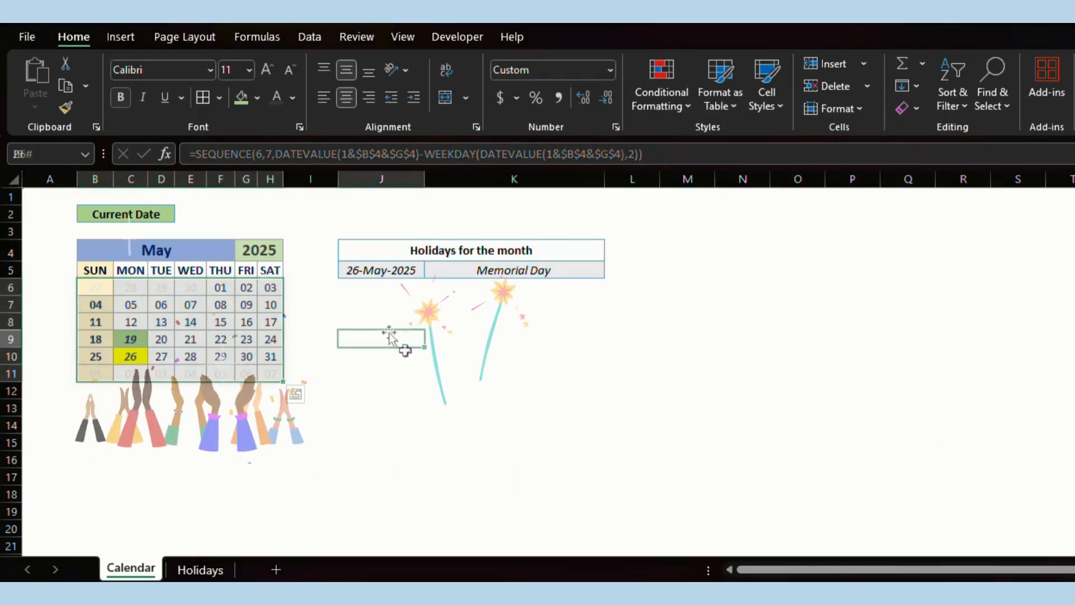
Switch B2 to Custom Date and enter 25 Dec 2025 in F2.
{"action": "left_click", "coordinate": [160, 214]}
{"action": "left_click", "coordinate": [182, 214]}
{"action": "left_click", "coordinate": [153, 237]}
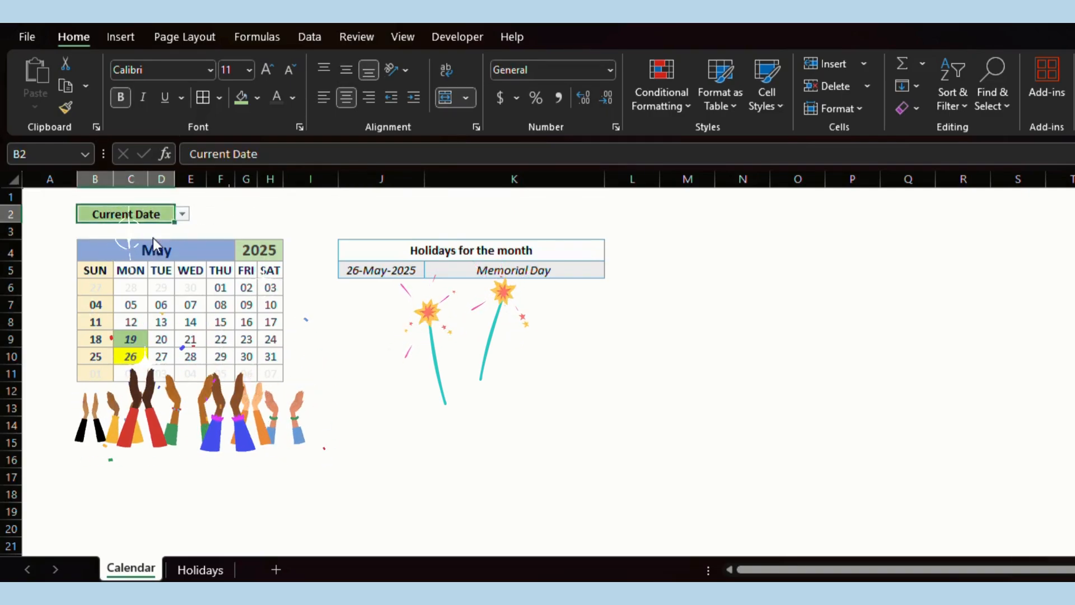
{"action": "left_click", "coordinate": [241, 214]}
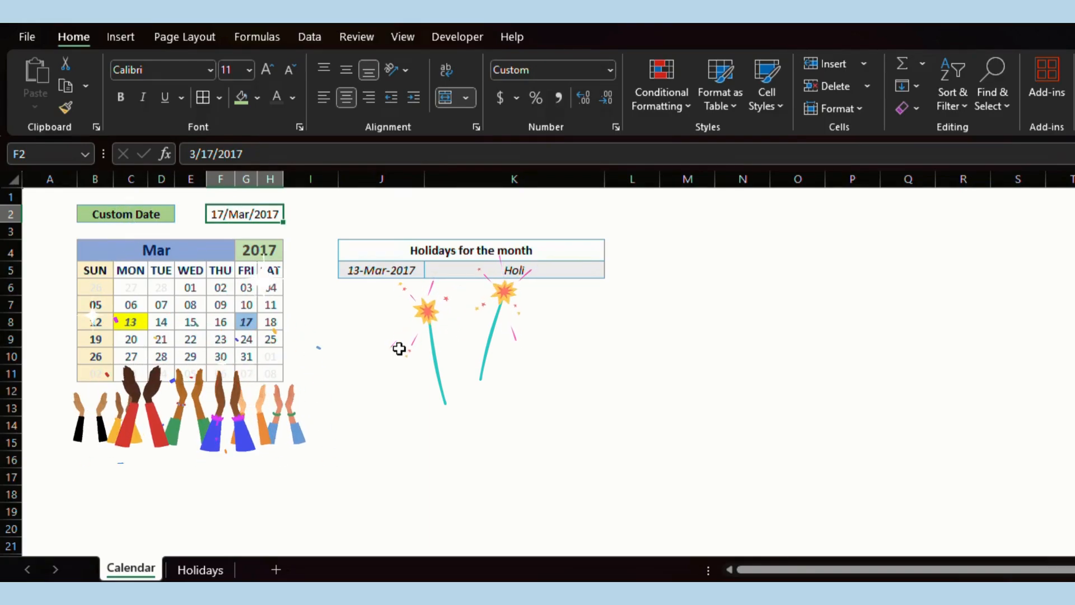
{"action": "type", "text": "25 dec 2025"}
{"action": "key", "text": "Return"}
Change the custom date in F2 to January 2027 to show its highlighted holidays.
{"action": "key", "text": "Down"}
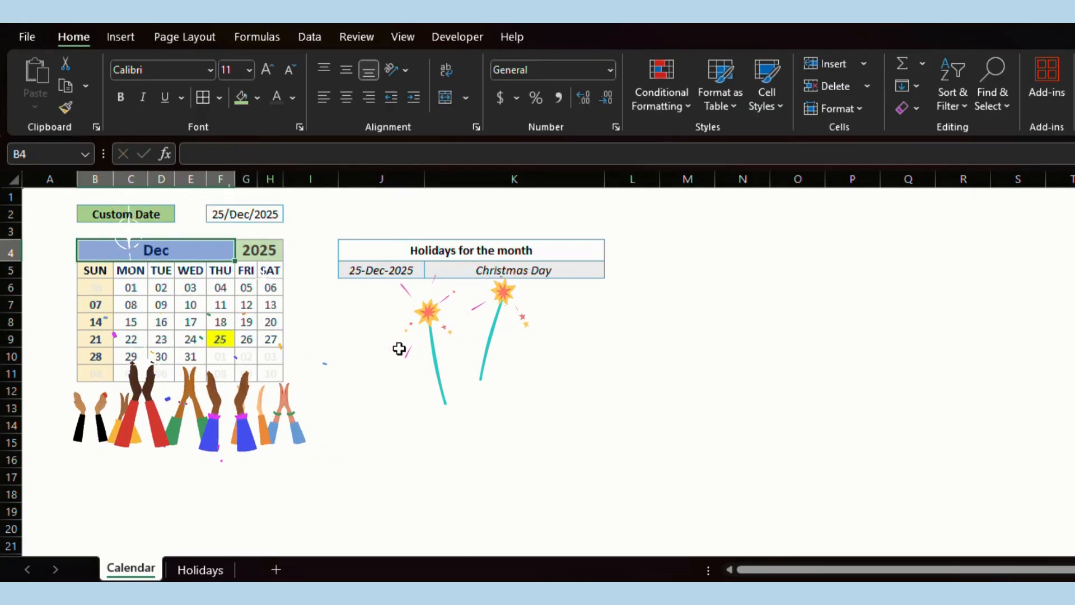
{"action": "key", "text": "Up"}
{"action": "key", "text": "Up"}
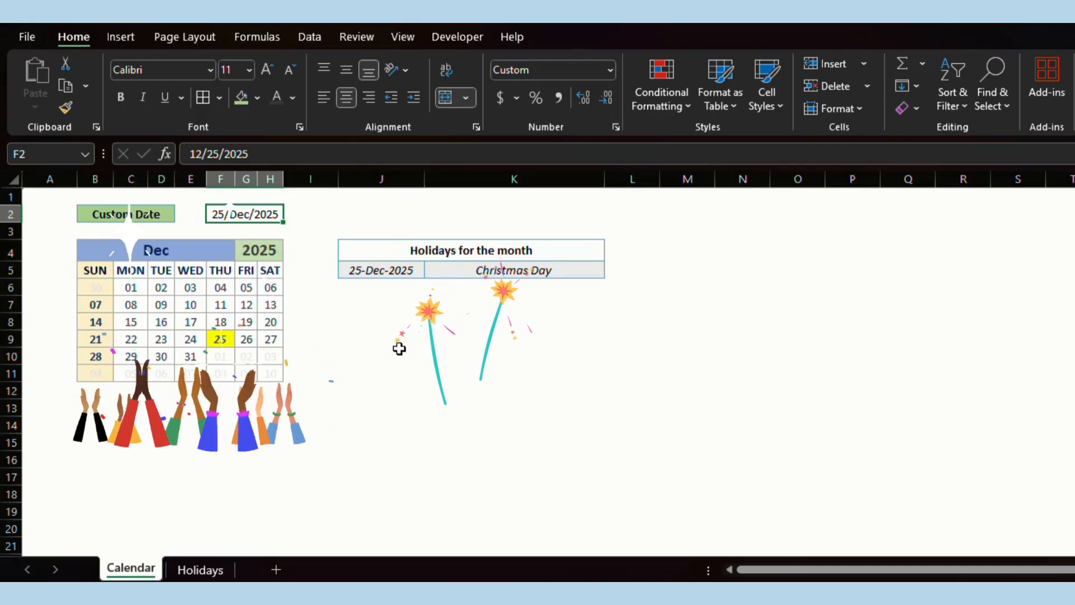
{"action": "type", "text": "Januar"}
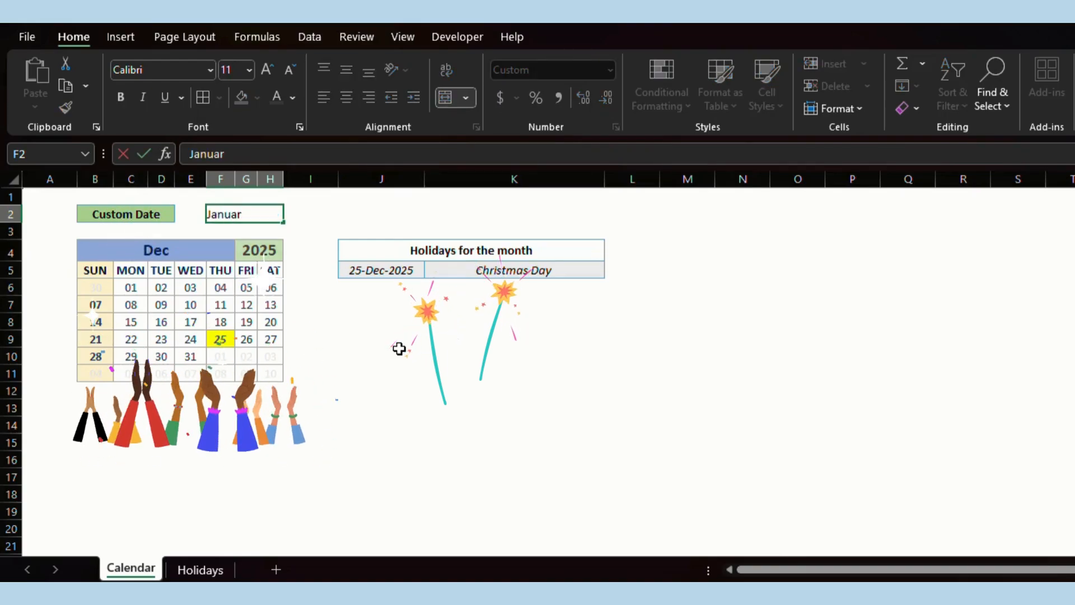
{"action": "type", "text": "y 2027"}
{"action": "key", "text": "Return"}
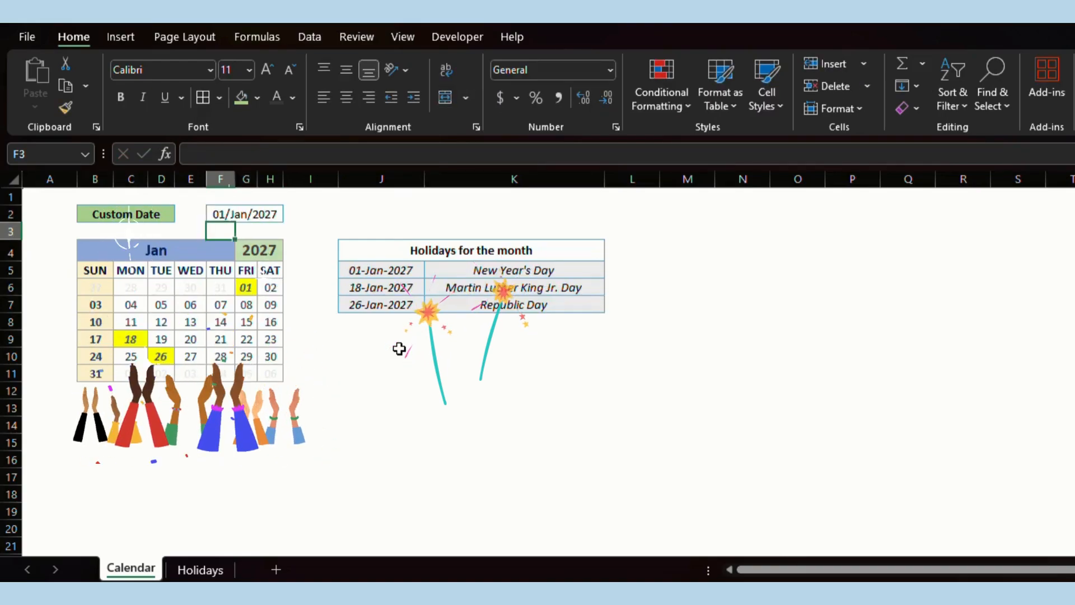
{"action": "key", "text": "Down"}
{"action": "key", "text": "Right"}
{"action": "key", "text": "Down"}
{"action": "key", "text": "Down"}
{"action": "key", "text": "Down"}
{"action": "key", "text": "Down"}
{"action": "key", "text": "Down"}
{"action": "key", "text": "Down"}
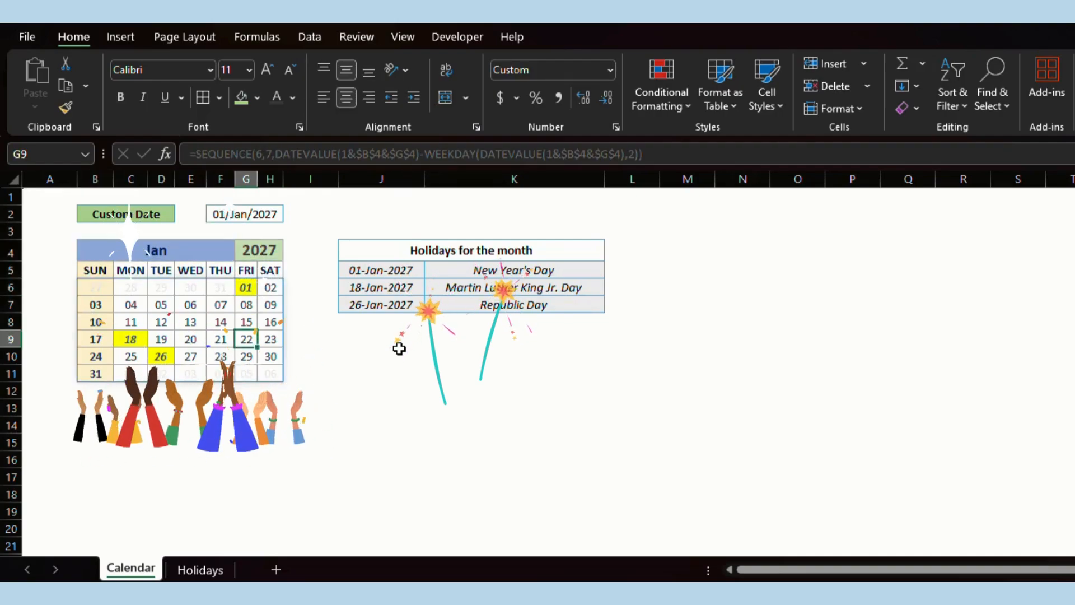
{"action": "key", "text": "Left"}
{"action": "key", "text": "Left"}
{"action": "key", "text": "Down"}
{"action": "key", "text": "Down"}
{"action": "key", "text": "Left"}
{"action": "key", "text": "Down"}
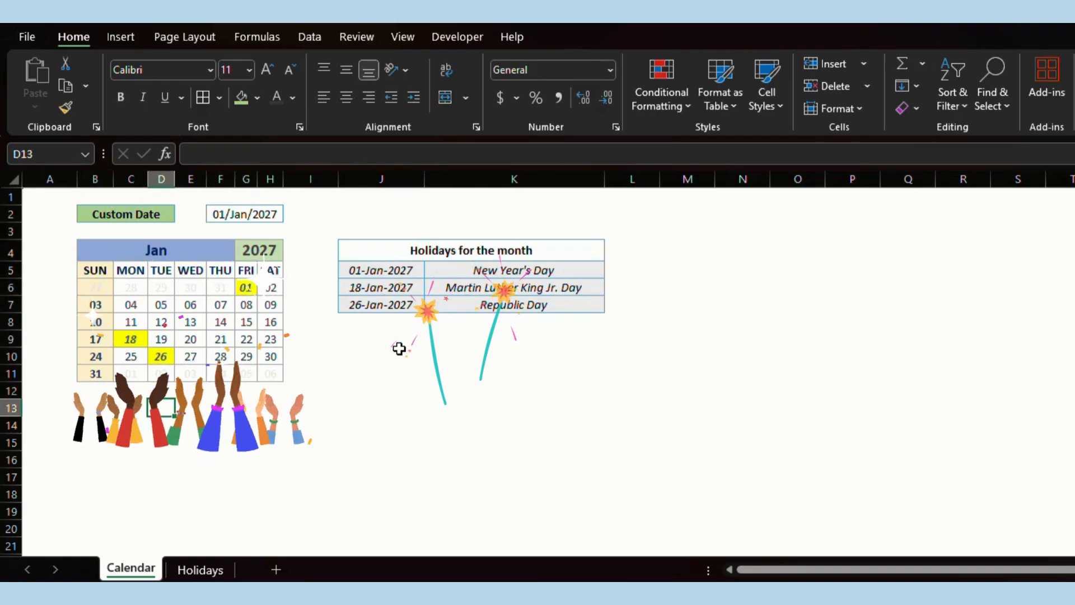
{"action": "key", "text": "Down"}
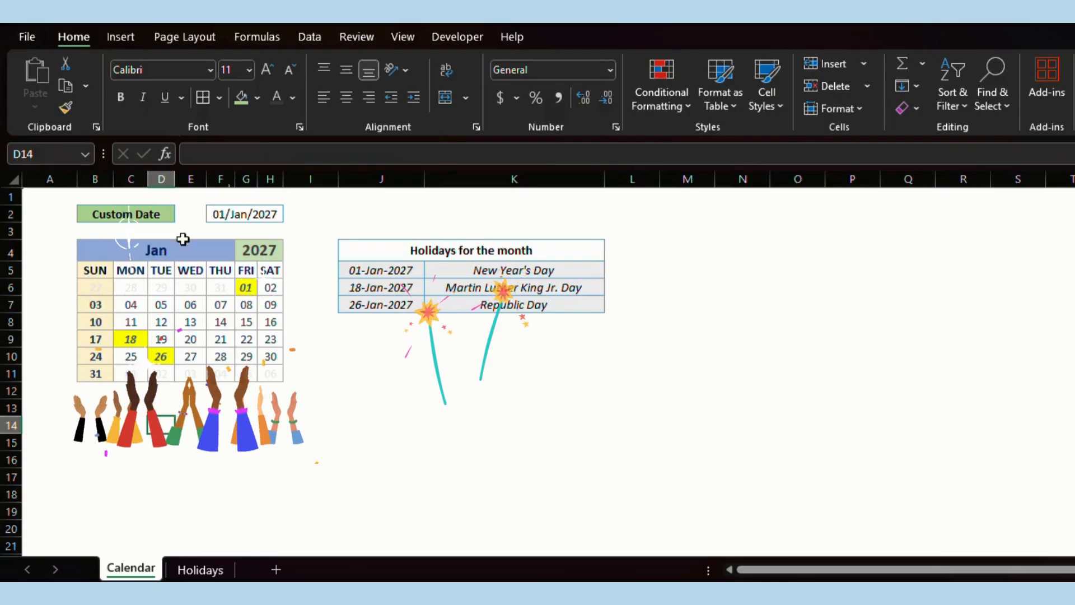